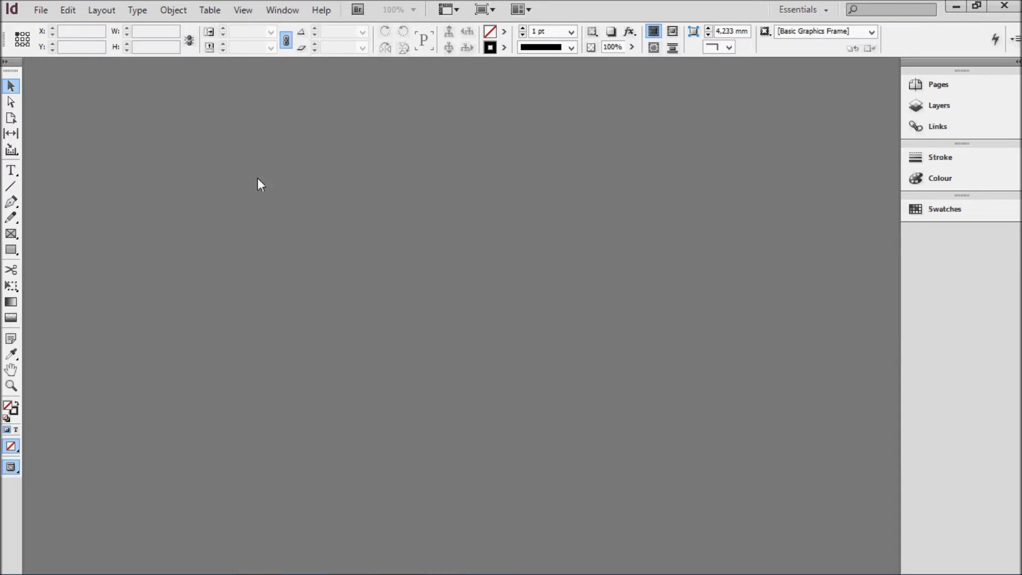
# - Start setting up a new document and set its number of pages to 10
pyautogui.click(43, 12)
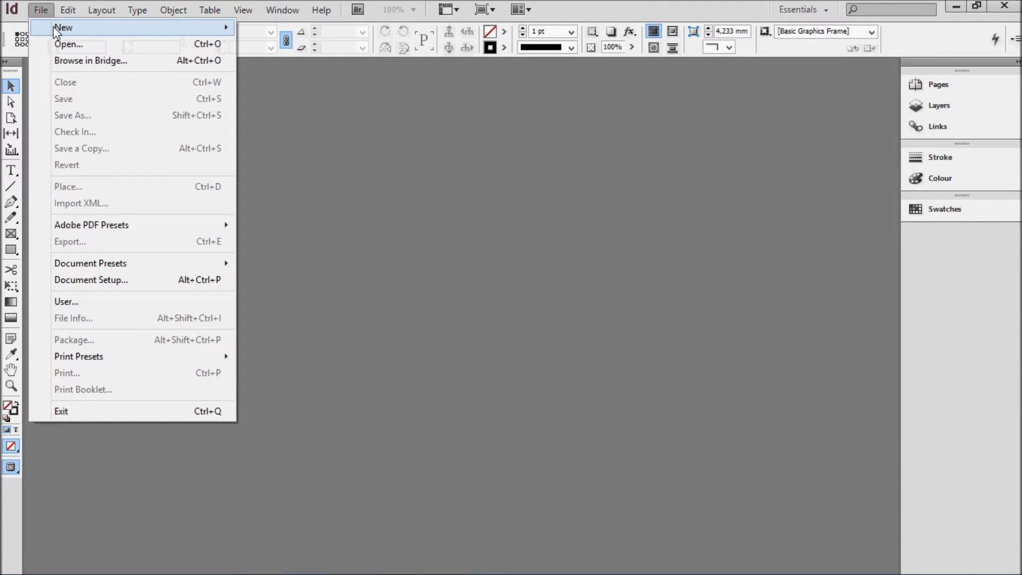
pyautogui.moveTo(53, 27)
pyautogui.click(292, 29)
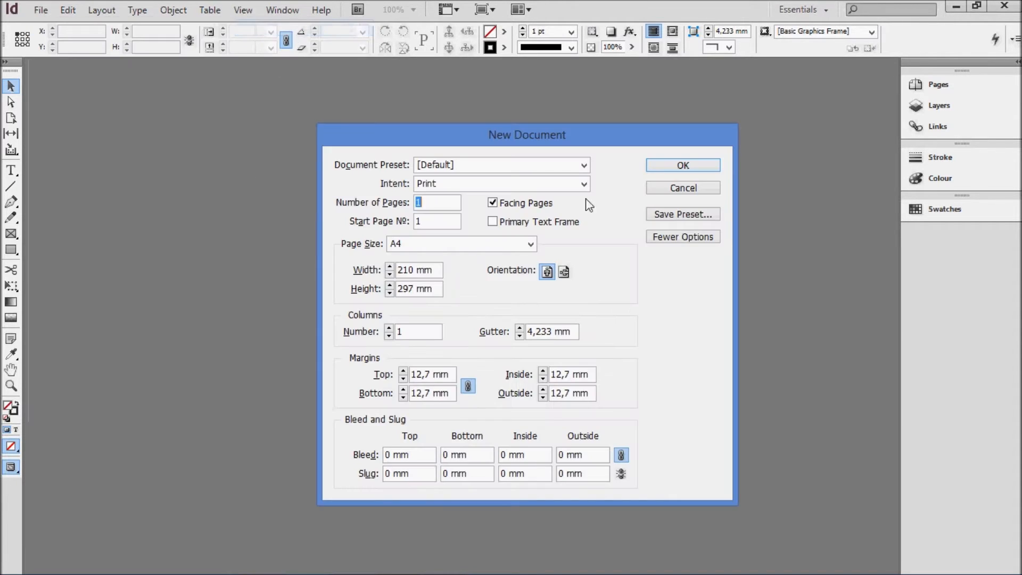
pyautogui.moveTo(576, 140); pyautogui.dragTo(547, 86)
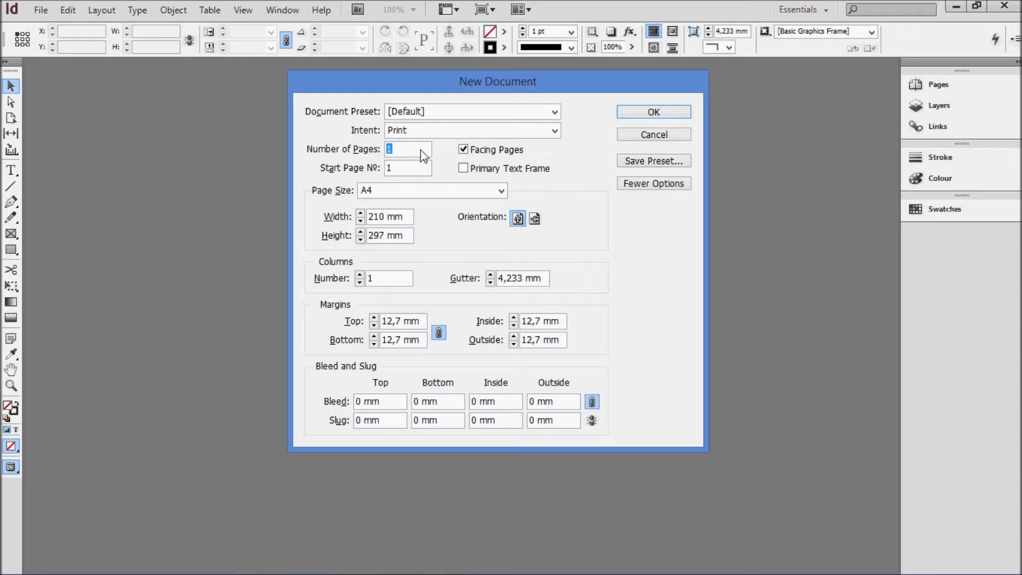
pyautogui.write('10')
# - Set the new document's intent to Print and its page size to A4, with 1 column
pyautogui.click(556, 132)
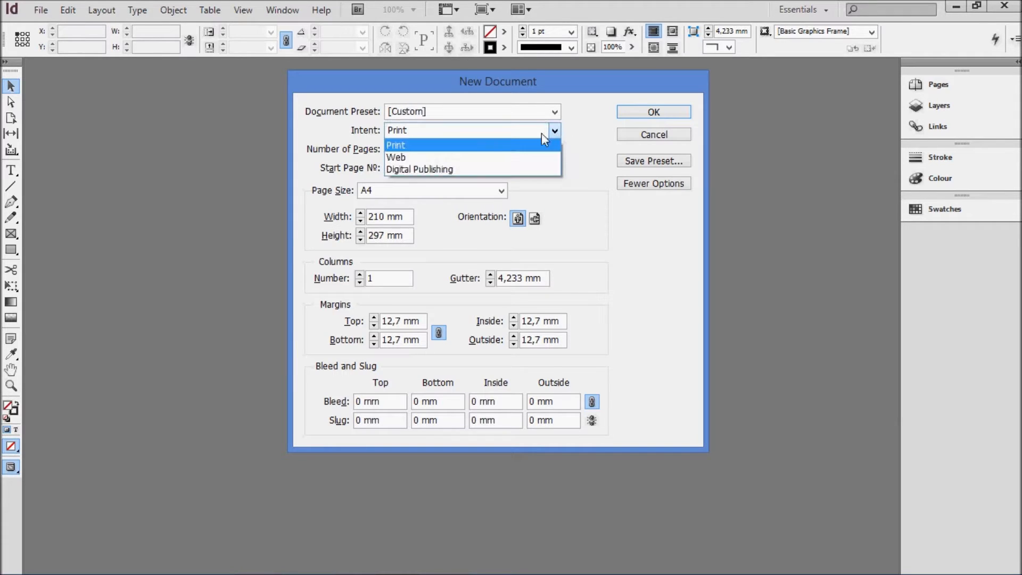
pyautogui.click(397, 145)
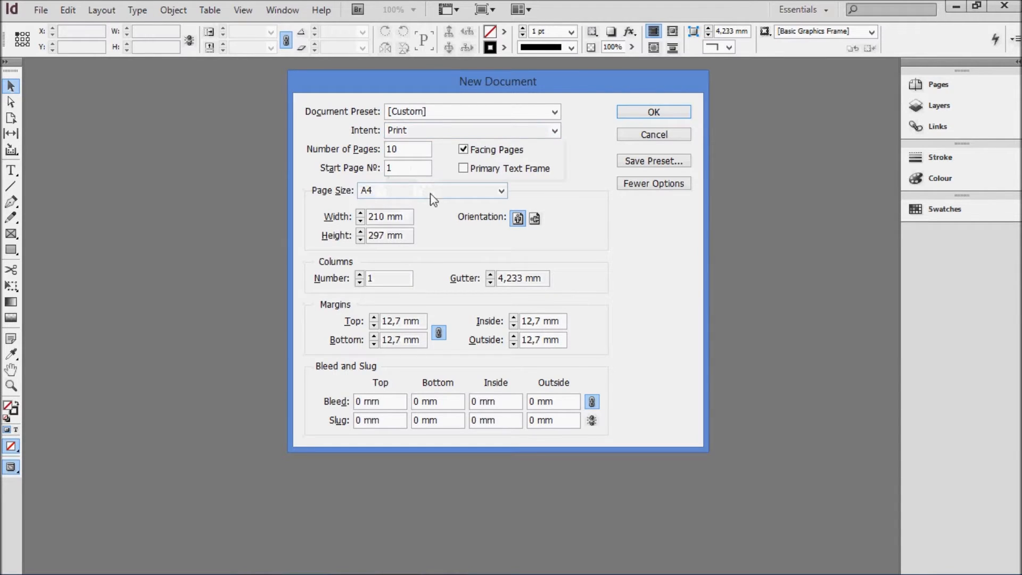
pyautogui.click(501, 193)
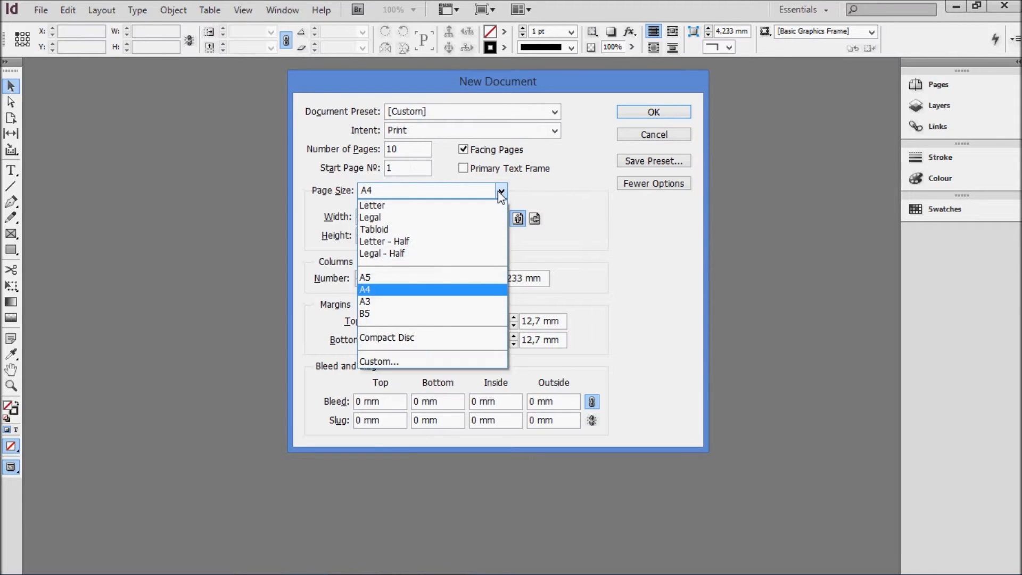
pyautogui.click(381, 290)
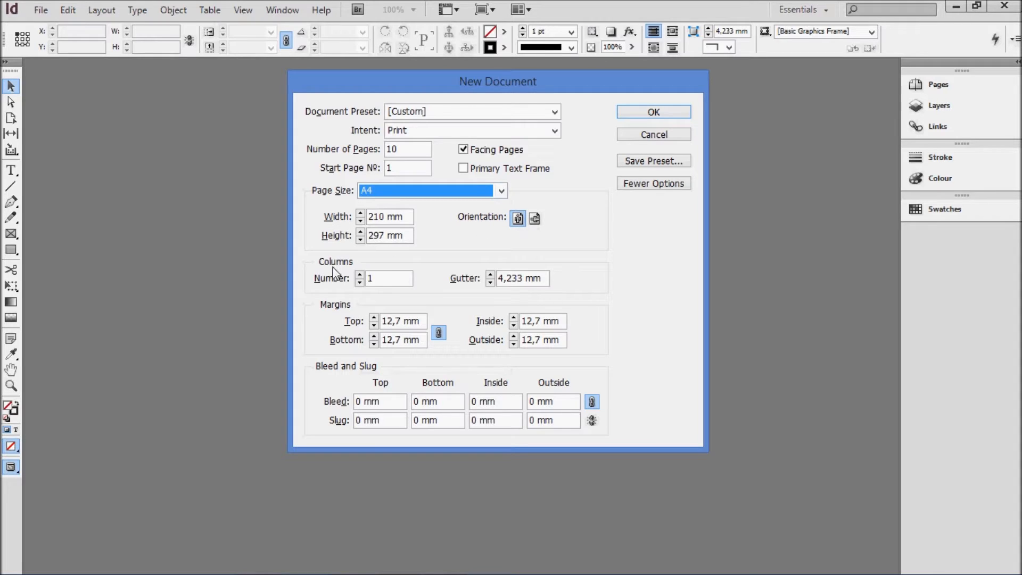
pyautogui.write('1')
# - Set the bleed to 10 mm on all sides, link the slug values, and create the document
pyautogui.click(630, 186)
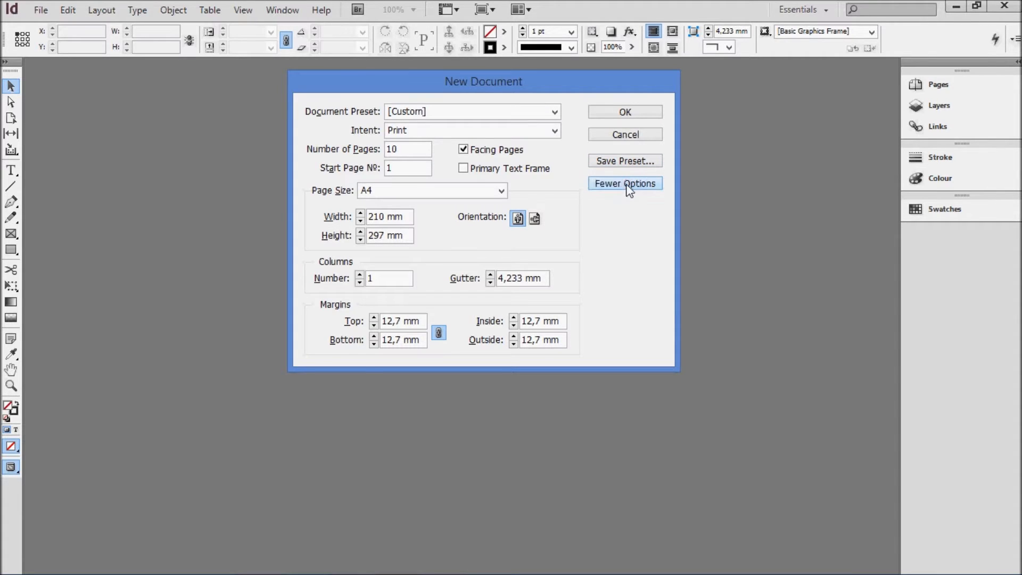
pyautogui.click(628, 185)
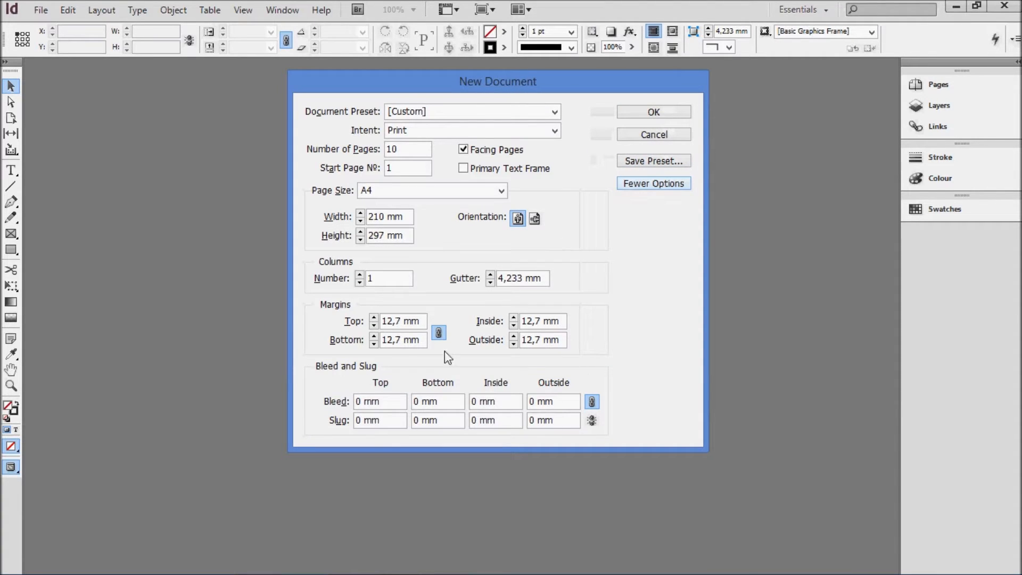
pyautogui.moveTo(366, 405); pyautogui.dragTo(347, 403)
pyautogui.write('10')
pyautogui.click(371, 420)
pyautogui.click(592, 421)
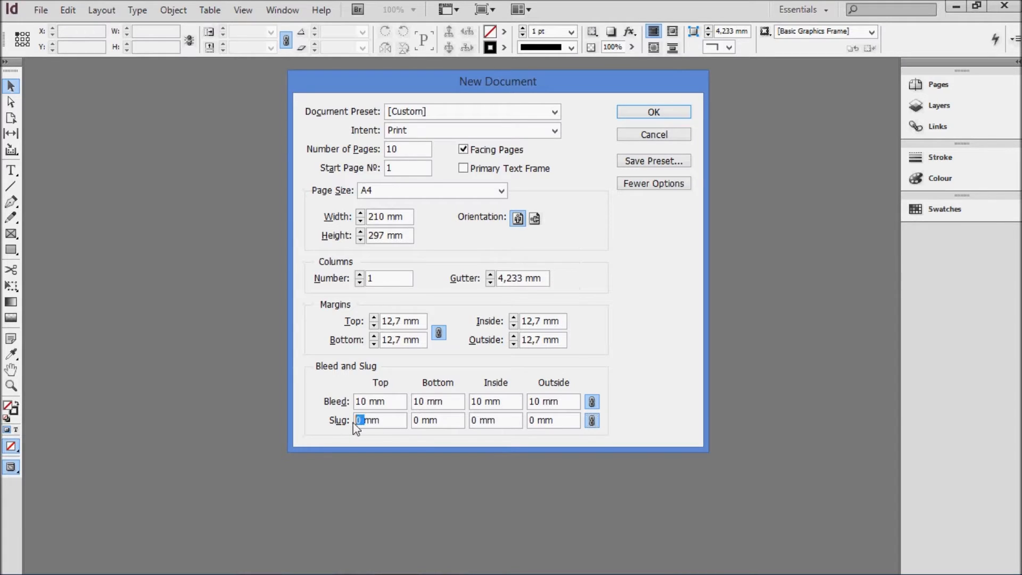
pyautogui.press('Return')
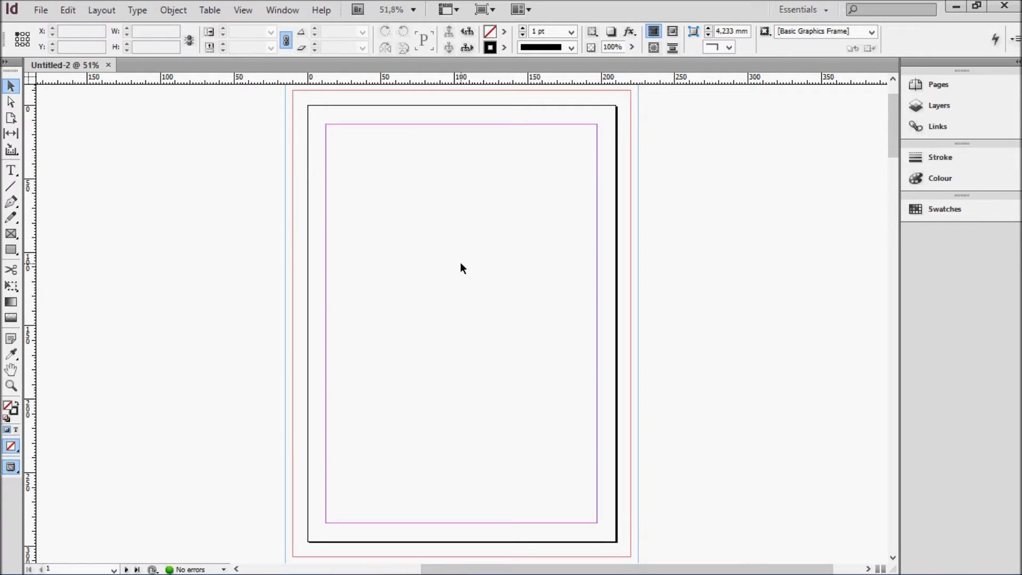
# - Examine the margin, page edge, bleed and slug guides around the first page
pyautogui.scroll(1, 447, 261)
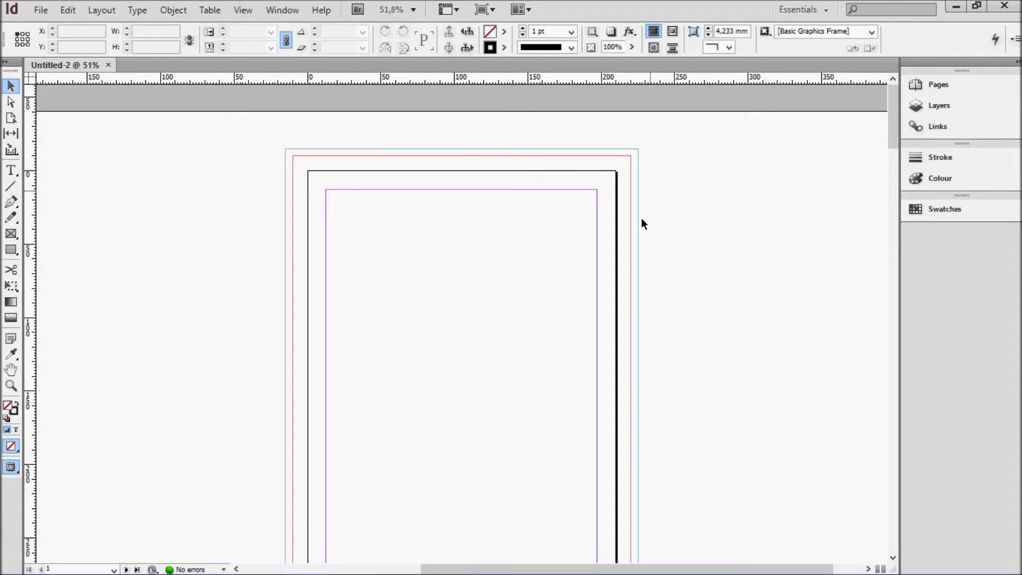
pyautogui.scroll(-4, 642, 266)
pyautogui.scroll(2, 337, 319)
pyautogui.scroll(-7, 331, 309)
pyautogui.scroll(5, 426, 251)
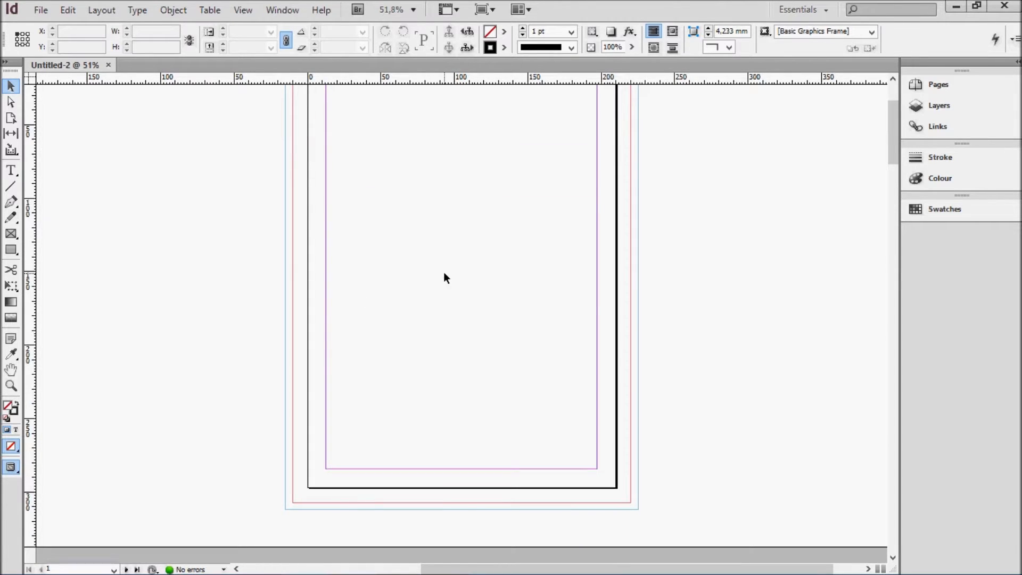
pyautogui.scroll(-5, 445, 278)
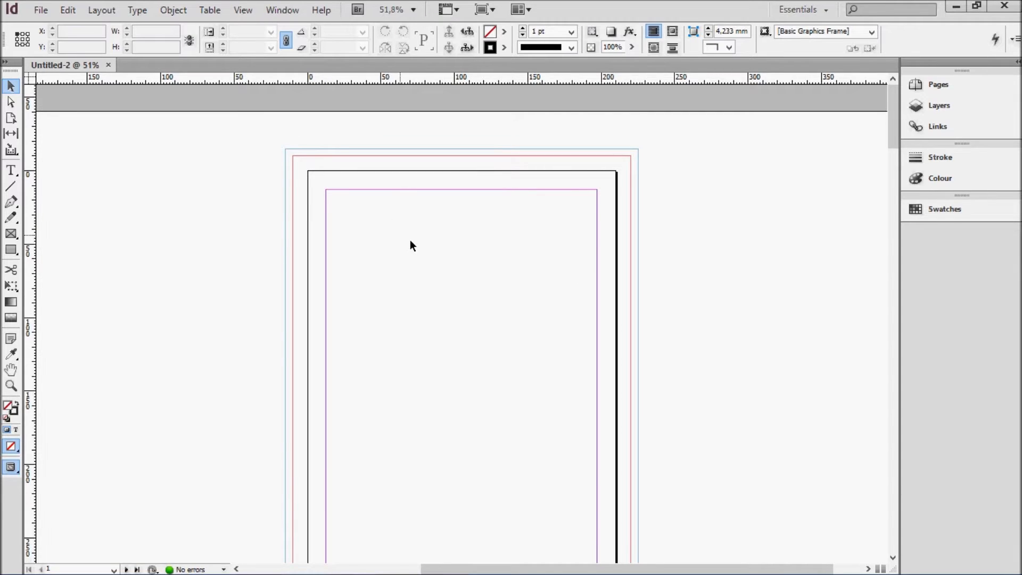
pyautogui.scroll(-3, 392, 220)
pyautogui.scroll(2, 671, 170)
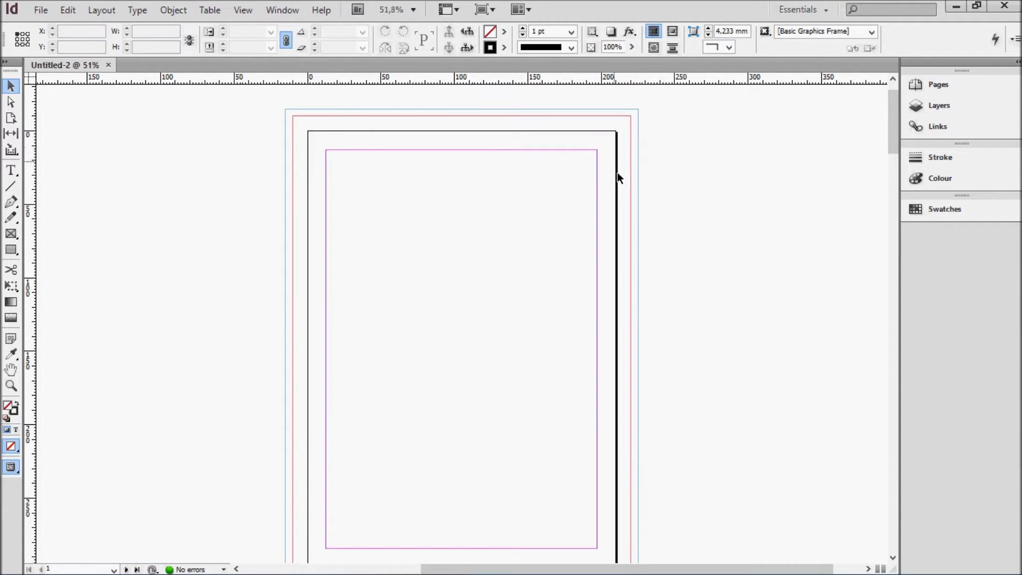
pyautogui.scroll(-3, 616, 203)
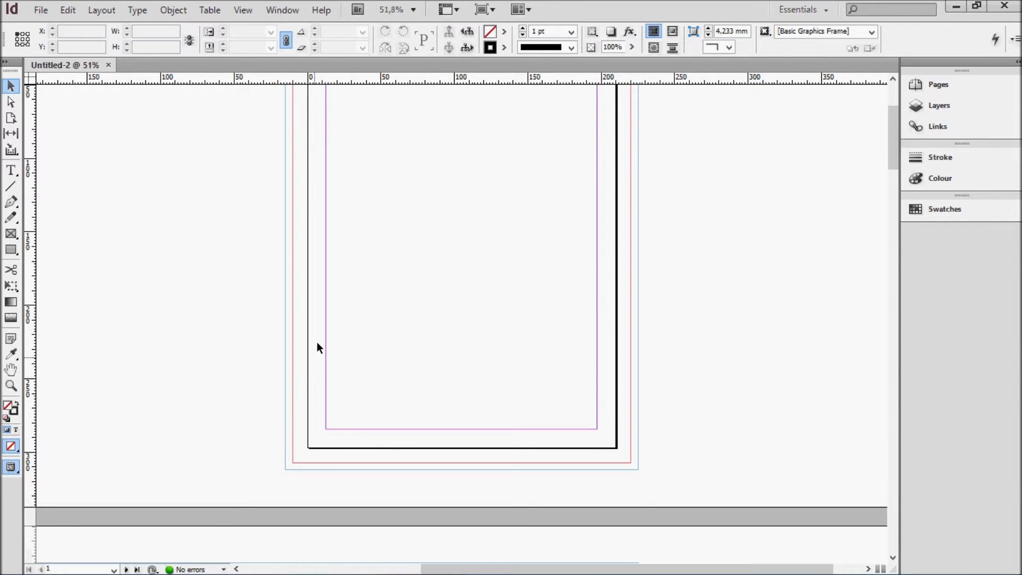
pyautogui.scroll(4, 319, 211)
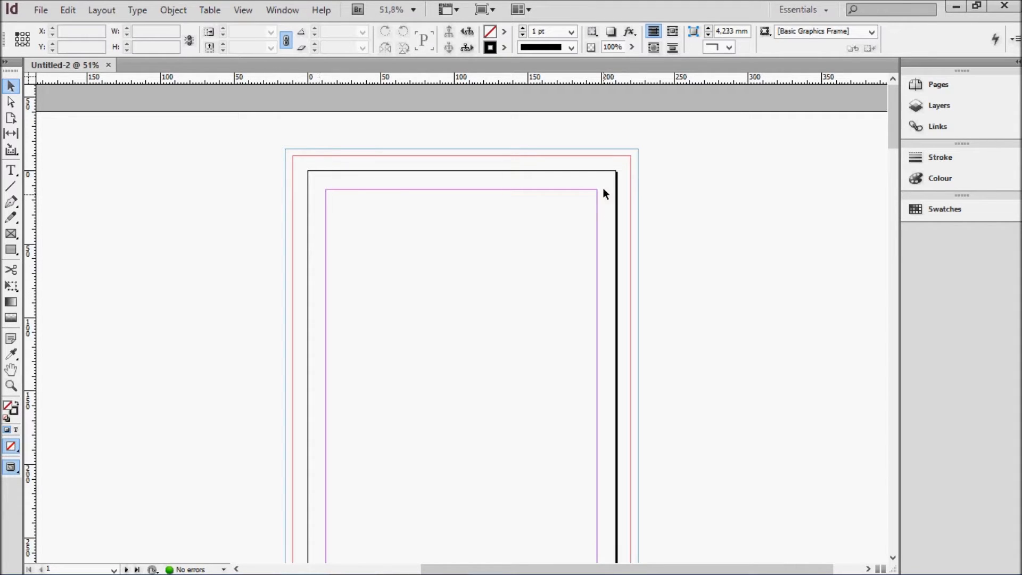
pyautogui.scroll(-1, 618, 181)
pyautogui.scroll(1, 618, 179)
pyautogui.scroll(-2, 453, 173)
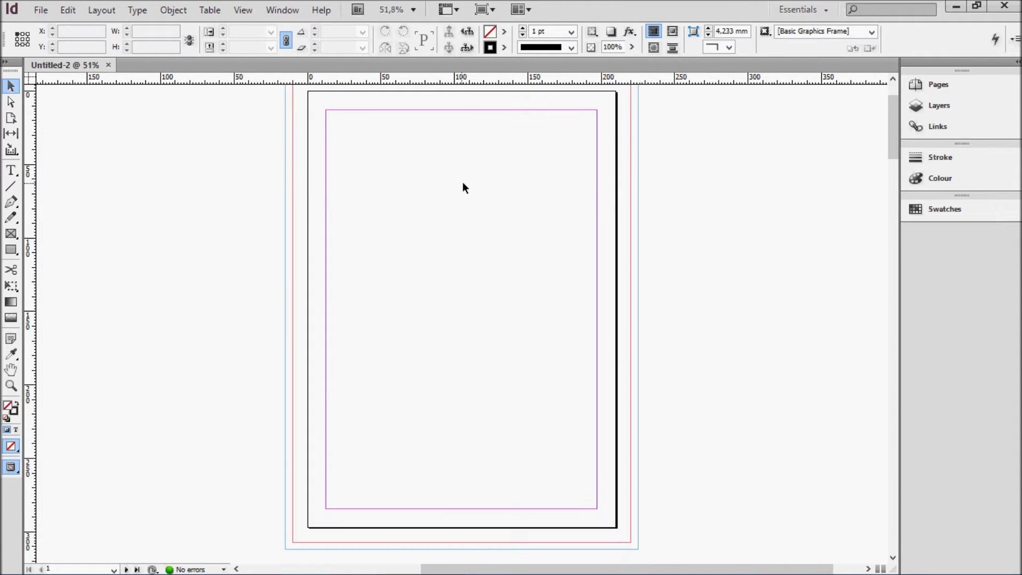
pyautogui.scroll(1, 463, 183)
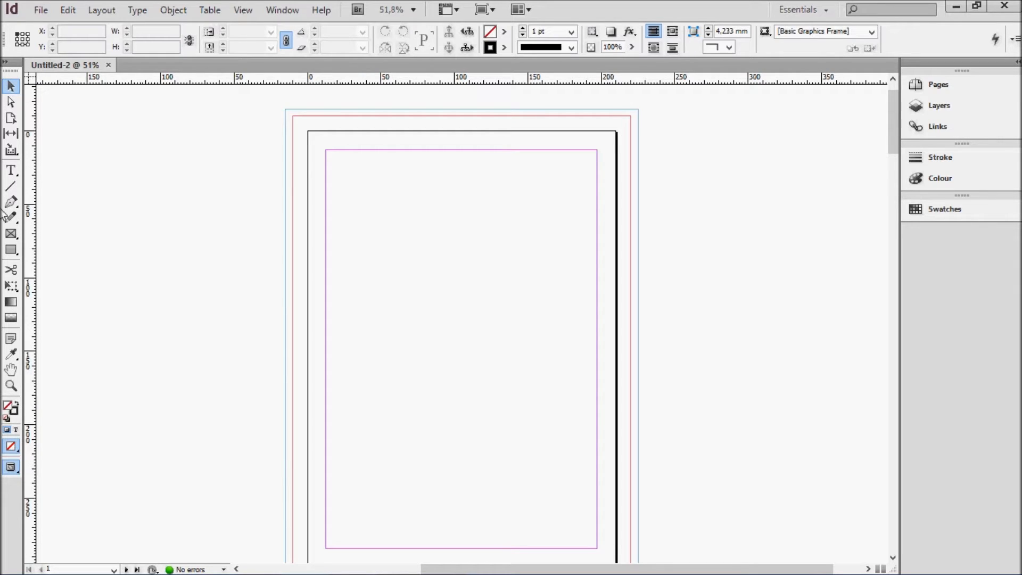
# - Draw a rectangle about 230 × 87 mm across the top of the page out to the bleed guides, swapping its stroke and fill to make it solid black
pyautogui.click(11, 249)
pyautogui.moveTo(293, 116)
pyautogui.mouseDown()
pyautogui.moveTo(518, 228)
pyautogui.moveTo(631, 245)
pyautogui.mouseUp()
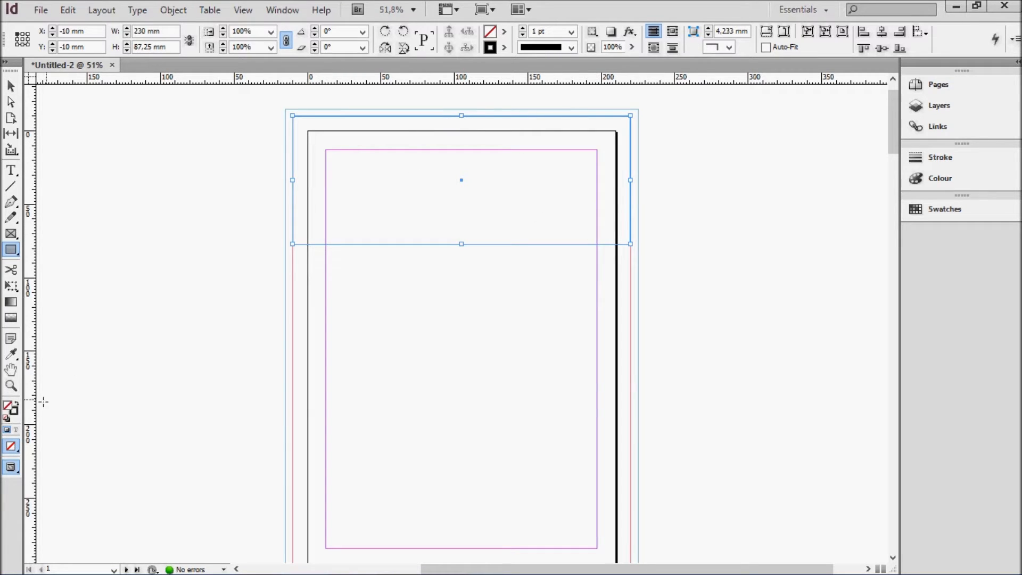
pyautogui.click(16, 405)
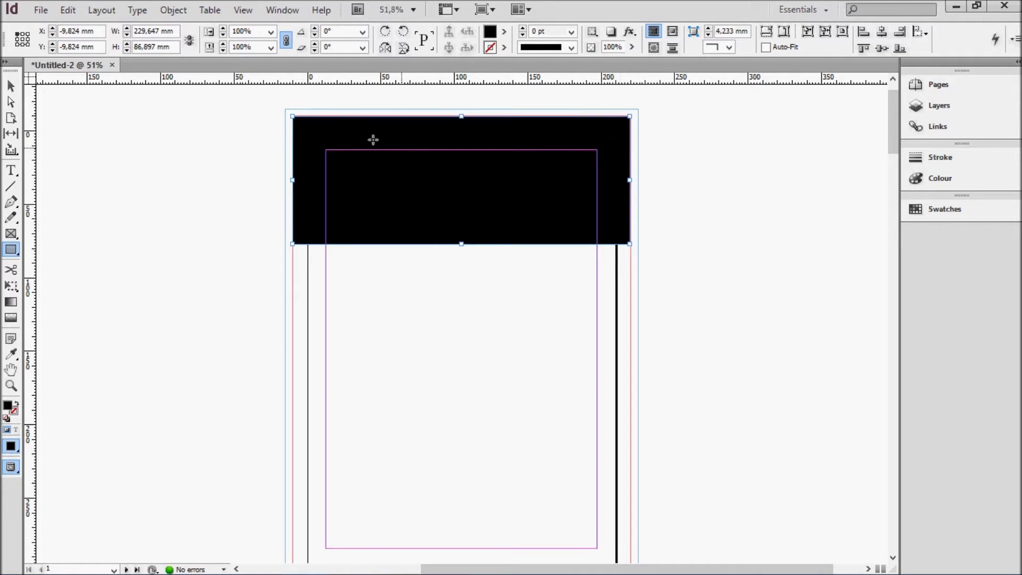
# - Lighten the top rectangle's fill to a 60% tint of black and deselect it
pyautogui.click(12, 451)
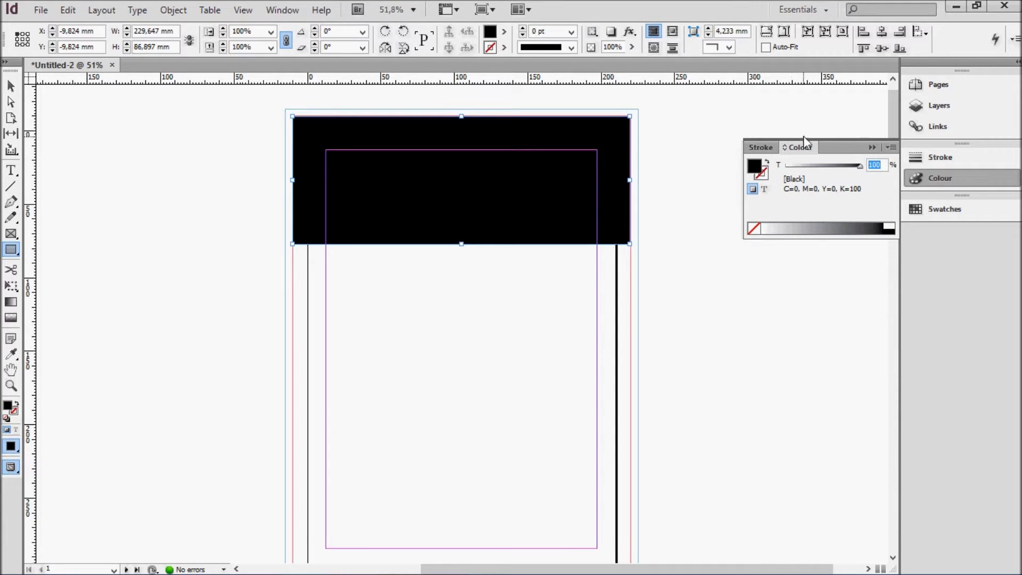
pyautogui.click(842, 227)
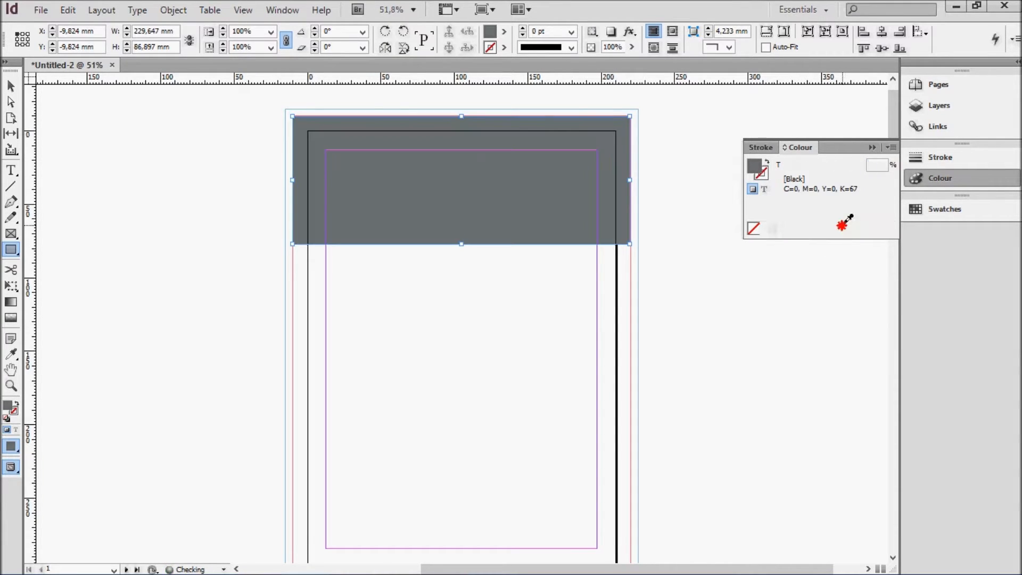
pyautogui.click(835, 228)
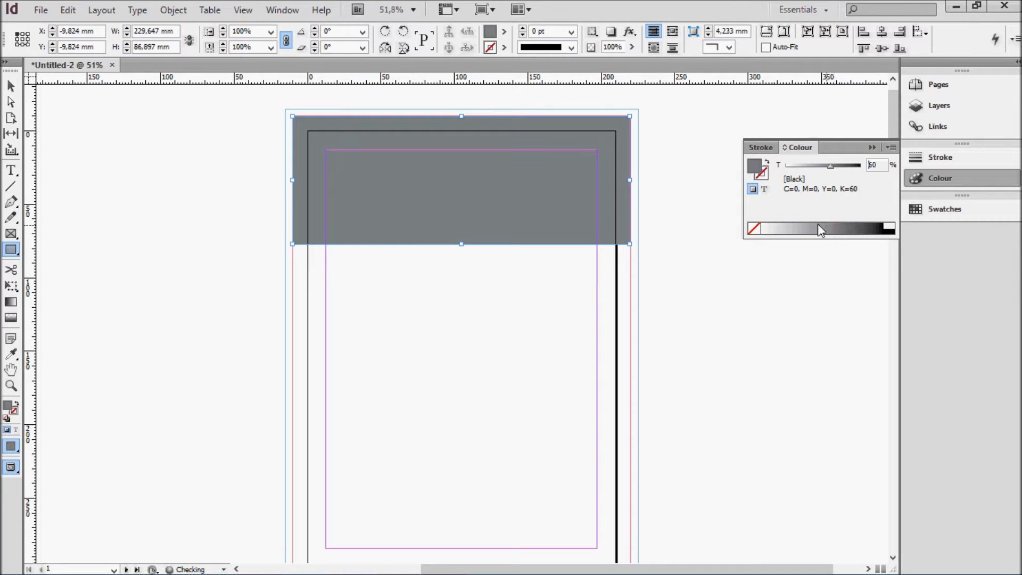
pyautogui.click(12, 87)
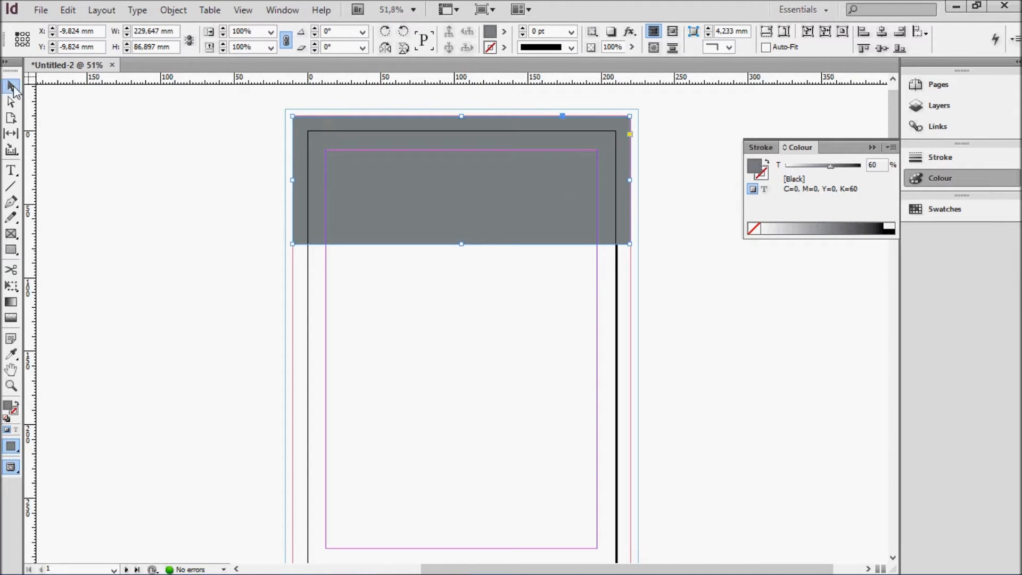
pyautogui.click(126, 208)
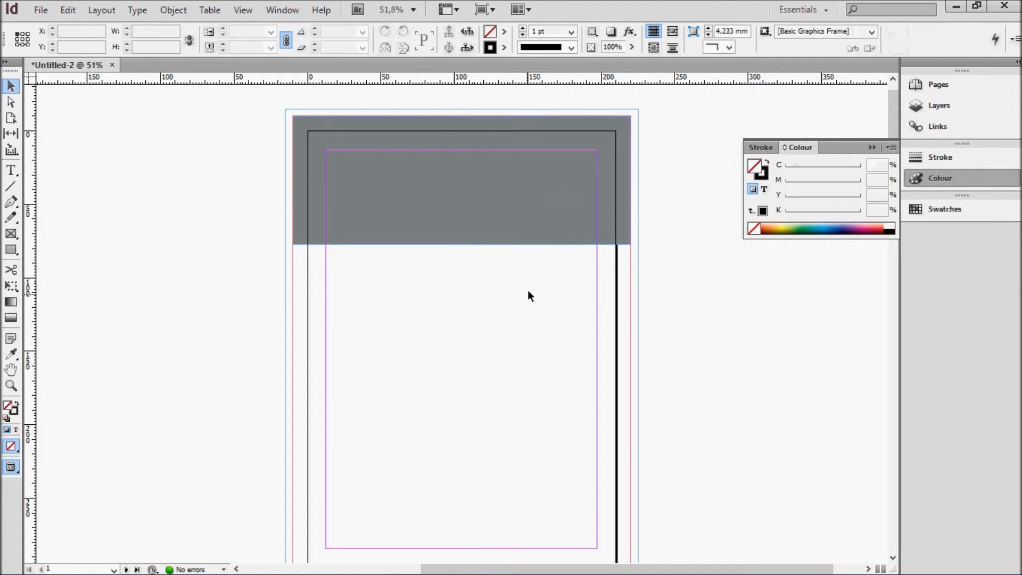
pyautogui.click(566, 201)
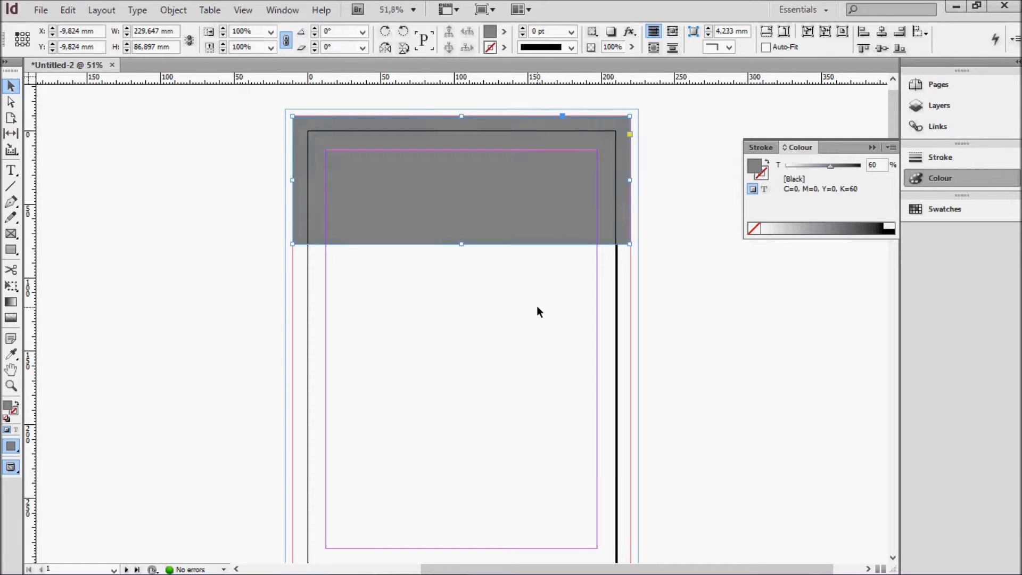
pyautogui.hotkey('ctrl', 'v')
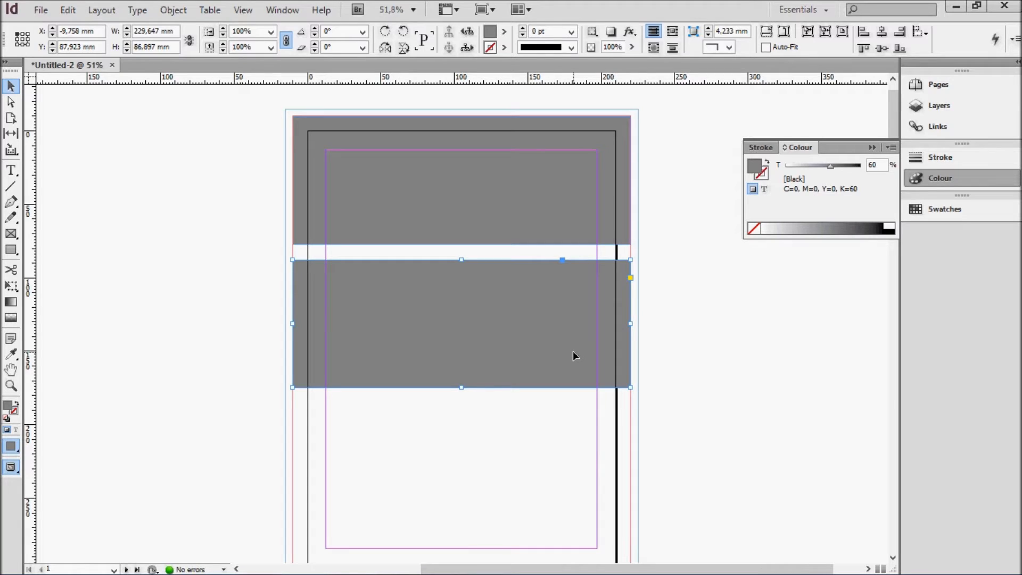
pyautogui.hotkey('ctrl', 'z')
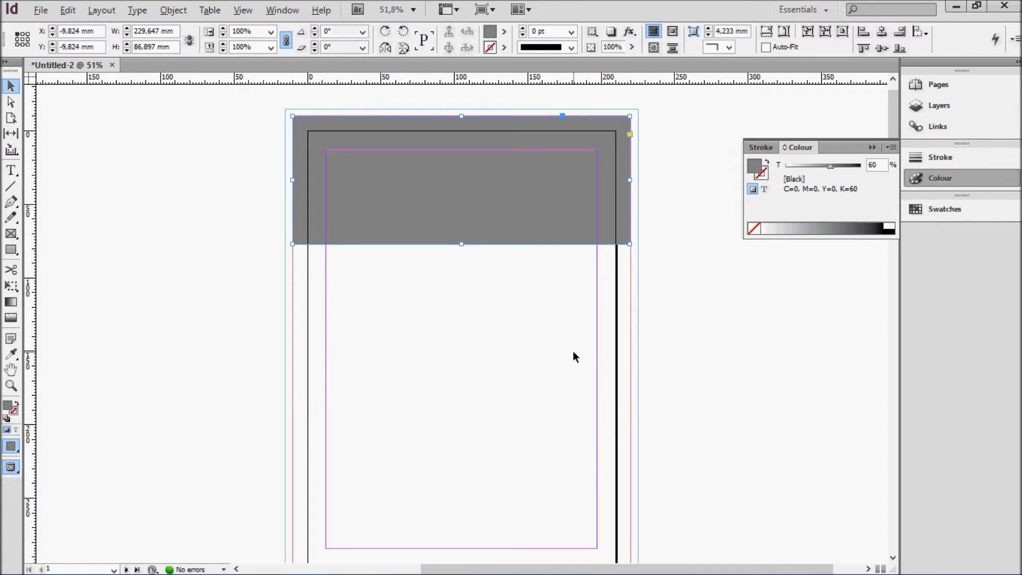
# - Duplicate the grey rectangle directly below itself and shrink the copy to a bar about 148.5 × 21.75 mm
pyautogui.click(551, 208)
pyautogui.moveTo(551, 208); pyautogui.dragTo(552, 346)
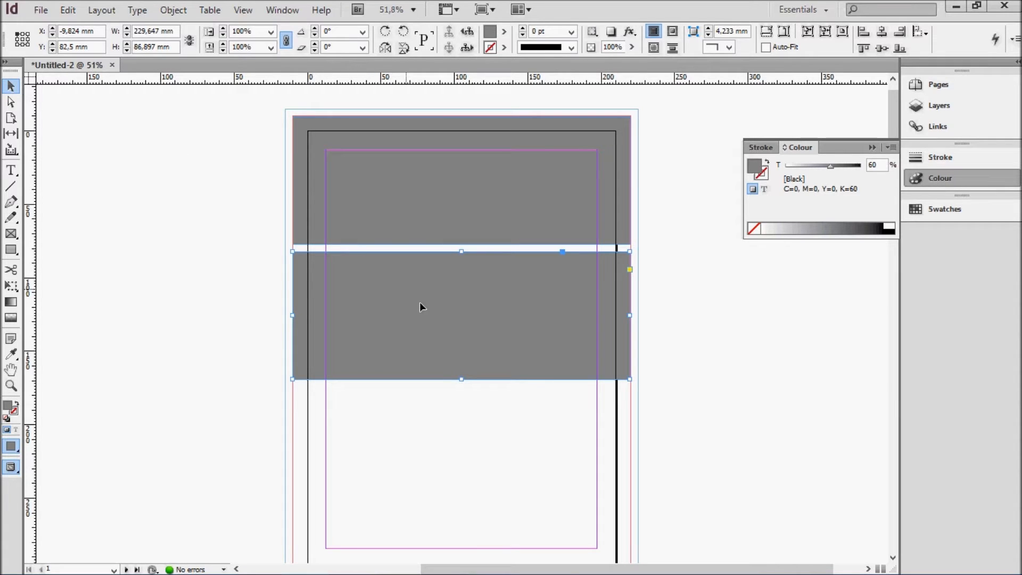
pyautogui.moveTo(462, 379); pyautogui.dragTo(471, 283)
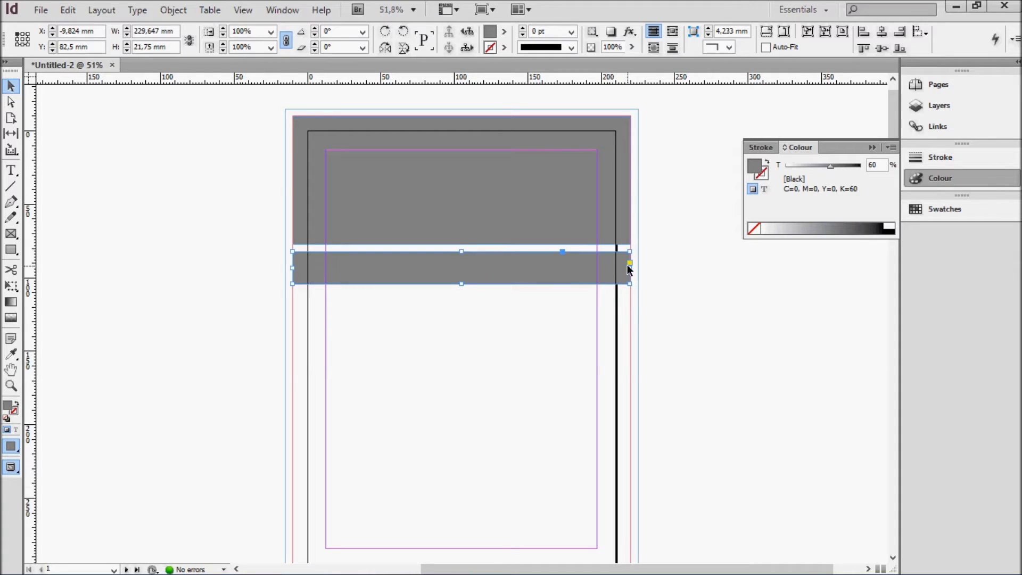
pyautogui.moveTo(629, 264); pyautogui.dragTo(550, 265)
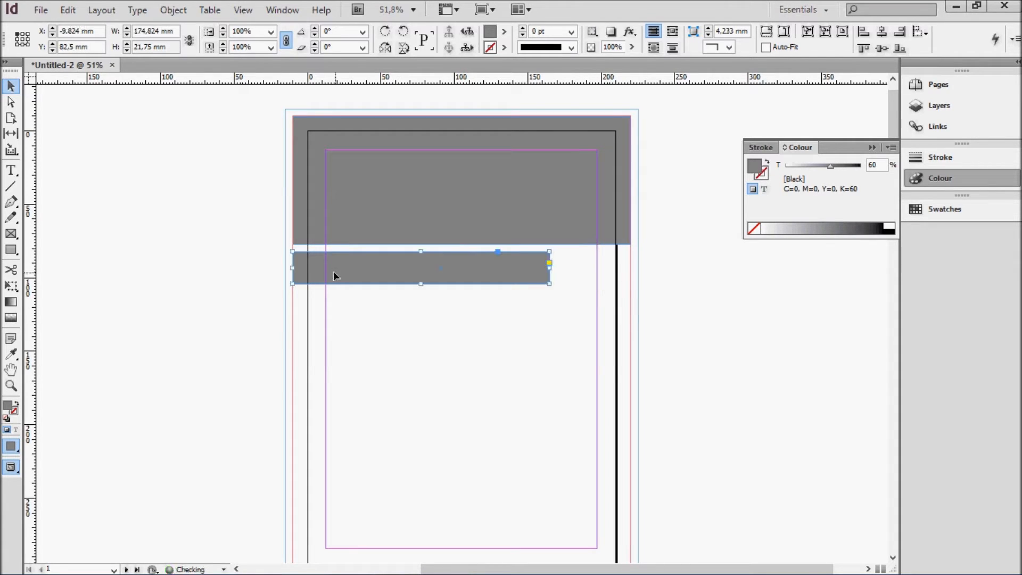
pyautogui.moveTo(292, 268); pyautogui.dragTo(331, 268)
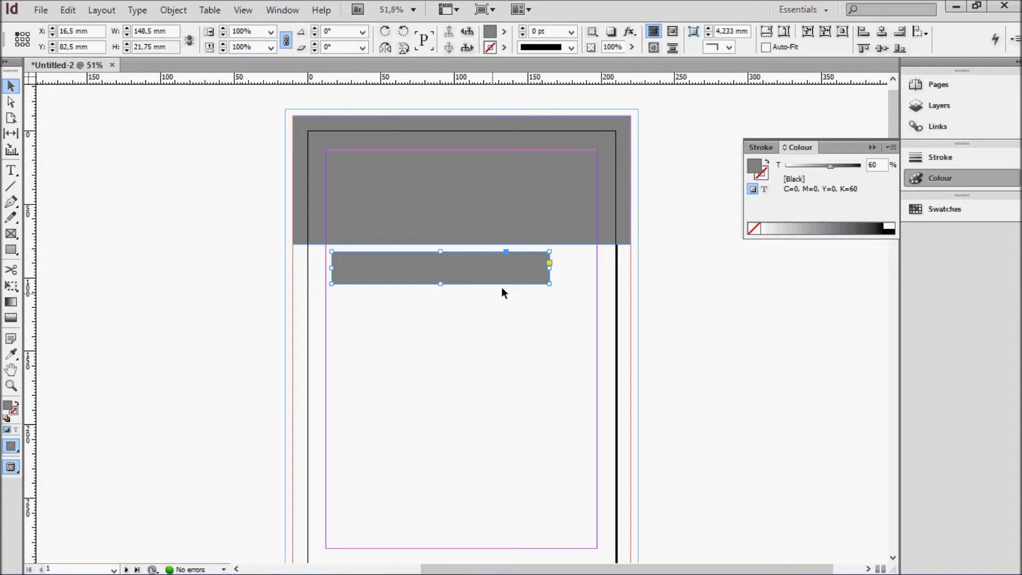
# - Move the small bar over the right part of the large rectangle's lower edge, narrow it to fit inside the margin, and deselect it
pyautogui.moveTo(468, 264); pyautogui.dragTo(535, 237)
pyautogui.moveTo(616, 240); pyautogui.dragTo(548, 247)
pyautogui.click(698, 305)
pyautogui.click(532, 244)
pyautogui.moveTo(417, 244); pyautogui.dragTo(428, 243)
pyautogui.moveTo(524, 257); pyautogui.dragTo(531, 251)
pyautogui.click(752, 308)
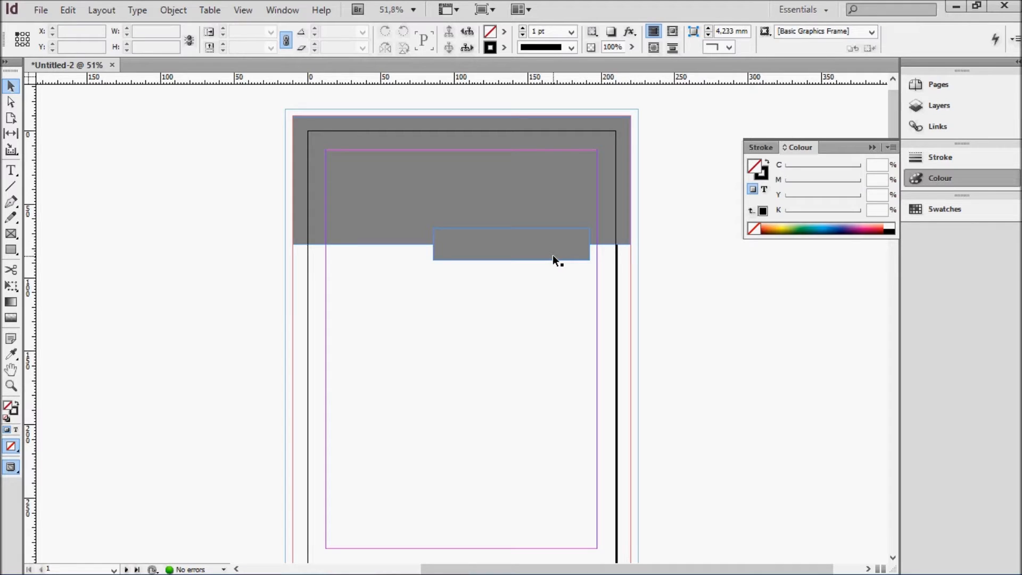
pyautogui.scroll(-2, 552, 254)
pyautogui.scroll(2, 555, 265)
pyautogui.scroll(-1, 544, 253)
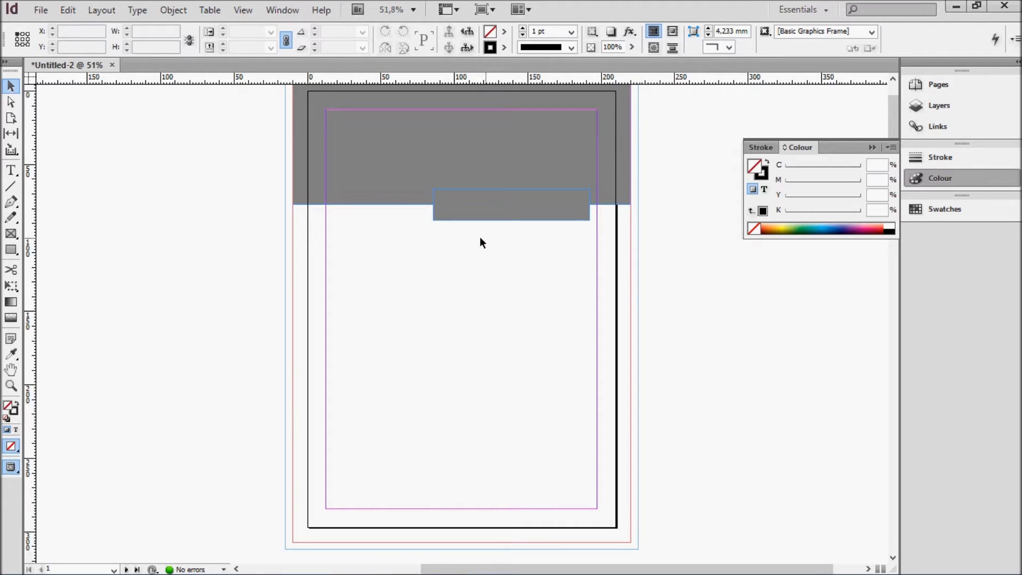
# - Duplicate the small grey bar below itself, enlarge the copy to a block about 106.25 × 138 mm, and deselect it
pyautogui.click(497, 216)
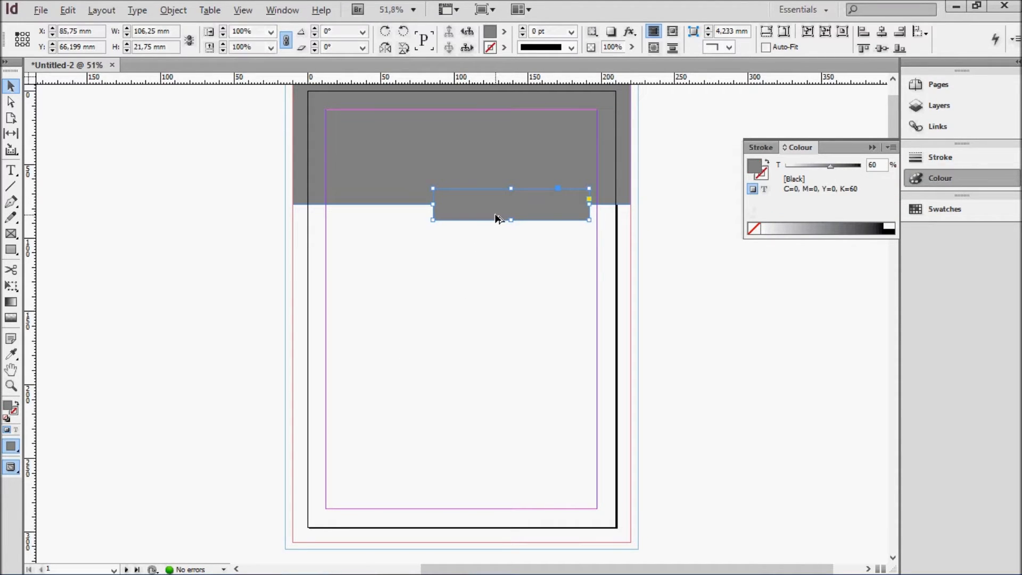
pyautogui.moveTo(492, 205); pyautogui.dragTo(522, 437)
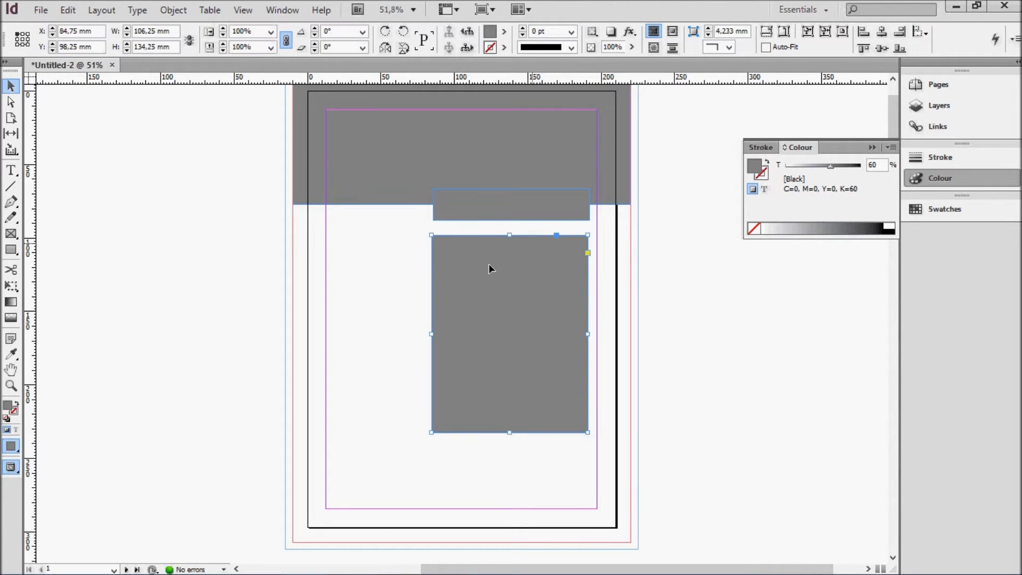
pyautogui.click(701, 350)
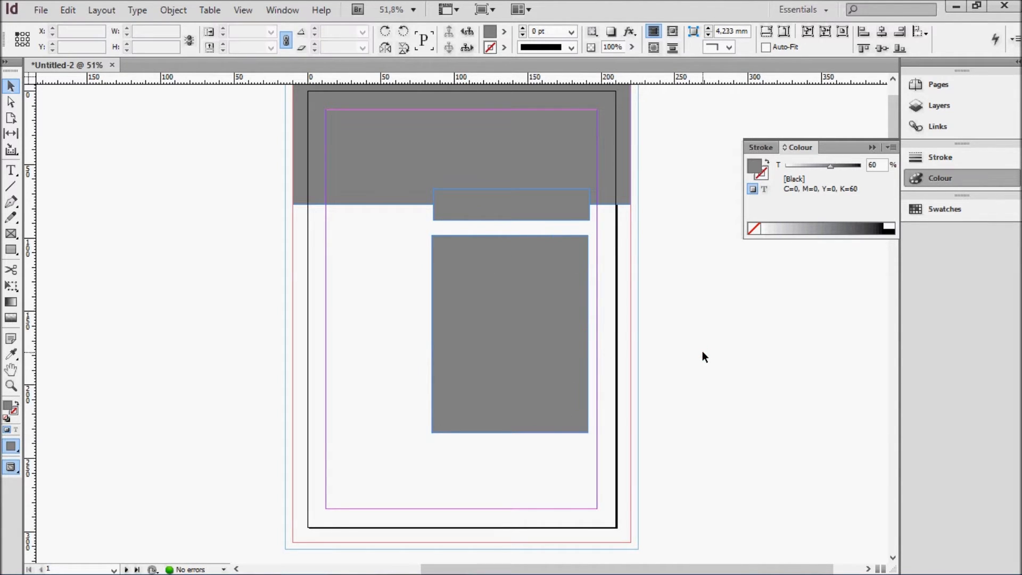
pyautogui.click(490, 265)
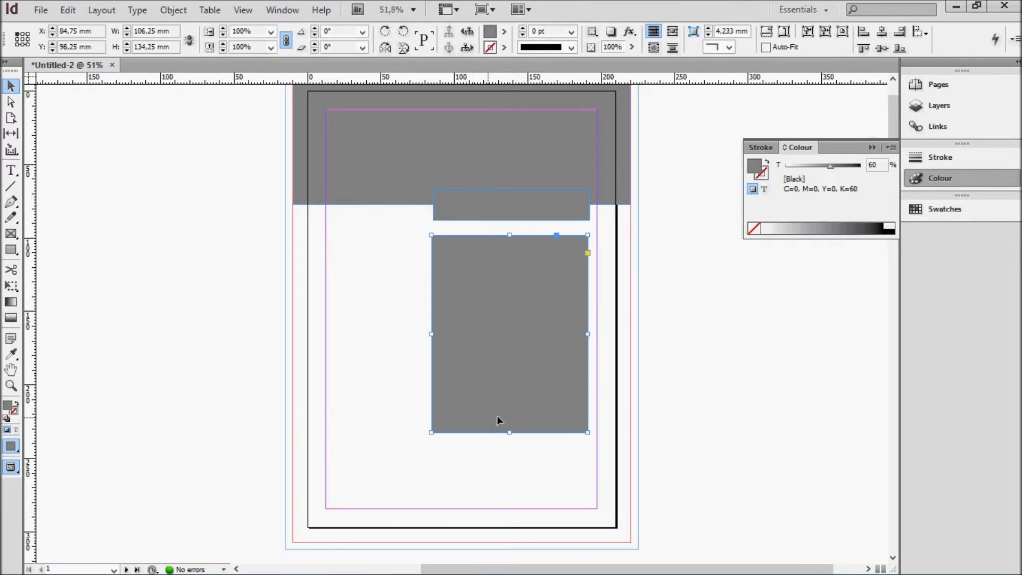
pyautogui.moveTo(510, 432); pyautogui.dragTo(510, 437)
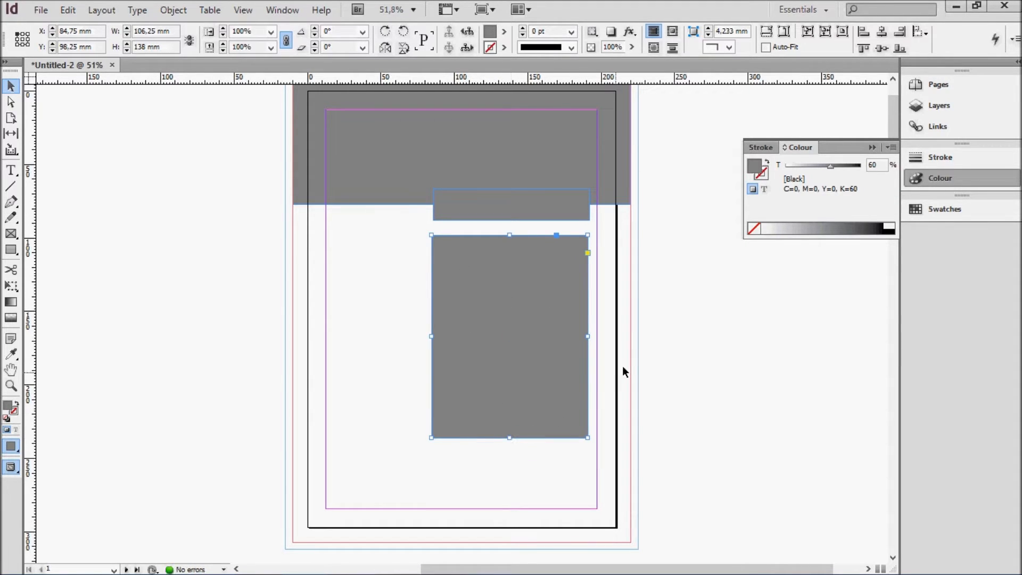
pyautogui.click(612, 301)
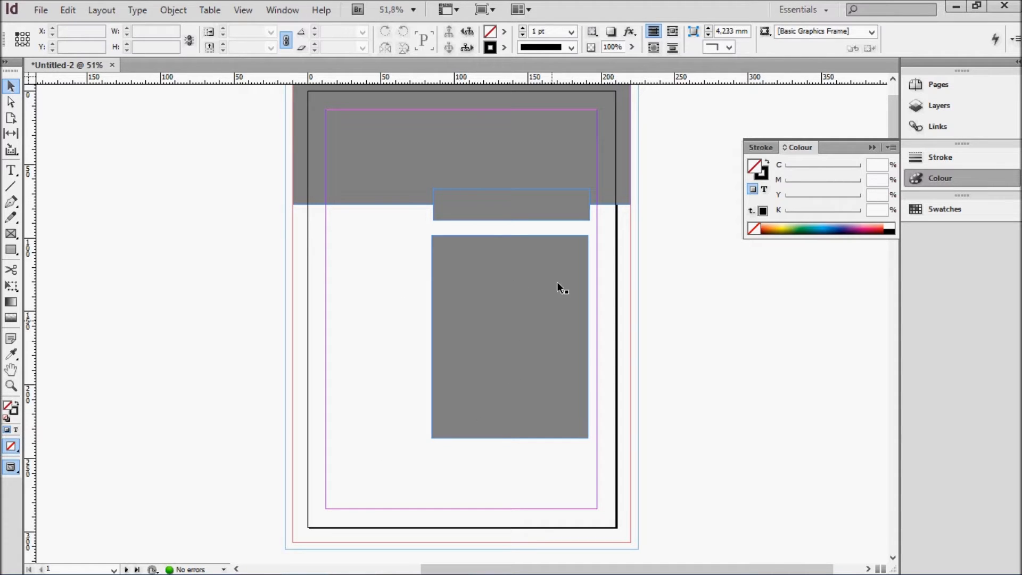
# - Draw a text frame about 69.8 × 138 mm between the inside margin and the large grey block, matching the block's height
pyautogui.click(11, 171)
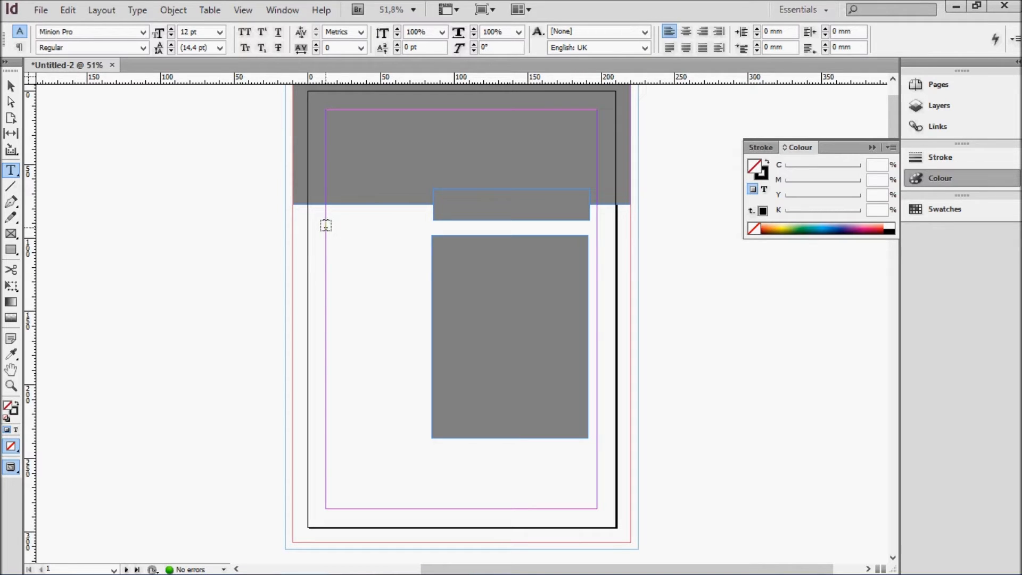
pyautogui.moveTo(326, 235); pyautogui.dragTo(429, 438)
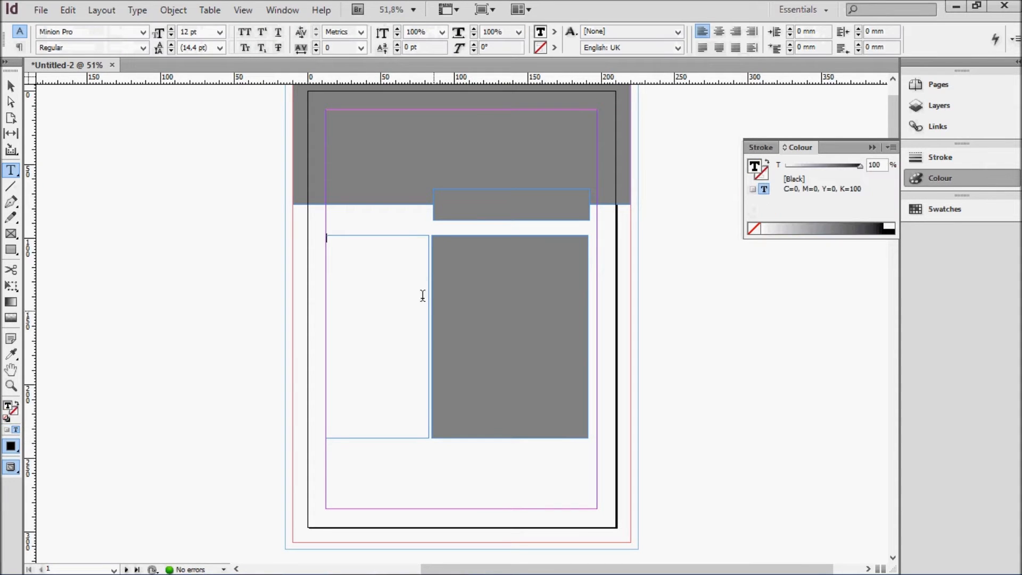
pyautogui.moveTo(596, 574)
pyautogui.write('gjfgifdijgfdokgfdjgifdgjfdijgofdkgfd')
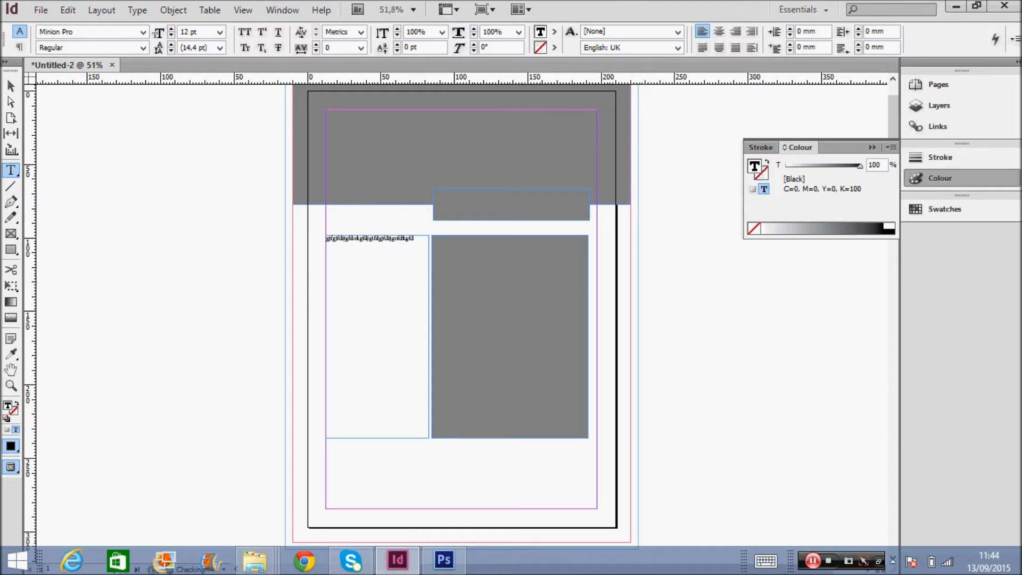
pyautogui.press('BackSpace')
pyautogui.press('BackSpace')
pyautogui.press('BackSpace')
pyautogui.press('BackSpace')
pyautogui.press('BackSpace')
pyautogui.press('BackSpace')
pyautogui.press('BackSpace')
pyautogui.press('BackSpace')
pyautogui.press('BackSpace')
pyautogui.press('BackSpace')
pyautogui.press('BackSpace')
pyautogui.press('BackSpace')
pyautogui.press('BackSpace')
pyautogui.press('BackSpace')
pyautogui.press('BackSpace')
pyautogui.press('BackSpace')
pyautogui.press('BackSpace')
pyautogui.press('BackSpace')
pyautogui.press('BackSpace')
pyautogui.press('BackSpace')
pyautogui.press('BackSpace')
pyautogui.press('BackSpace')
pyautogui.press('BackSpace')
pyautogui.press('BackSpace')
pyautogui.press('BackSpace')
pyautogui.press('BackSpace')
pyautogui.press('BackSpace')
pyautogui.press('BackSpace')
pyautogui.press('BackSpace')
pyautogui.press('BackSpace')
pyautogui.press('BackSpace')
pyautogui.press('BackSpace')
pyautogui.press('BackSpace')
pyautogui.press('BackSpace')
pyautogui.press('BackSpace')
pyautogui.press('BackSpace')
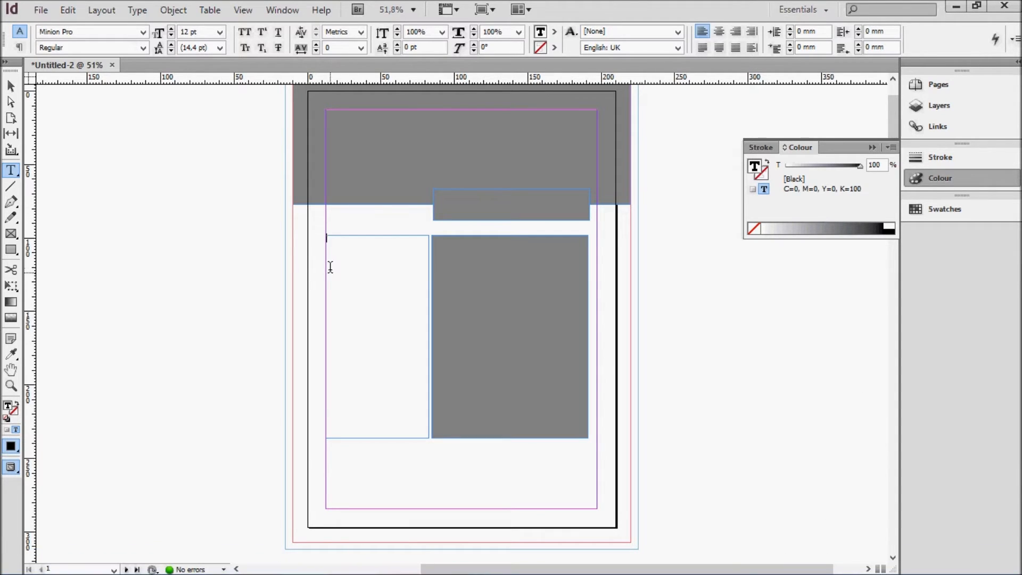
# - Fill the empty text frame with placeholder text and return to the Selection tool
pyautogui.rightClick(328, 238)
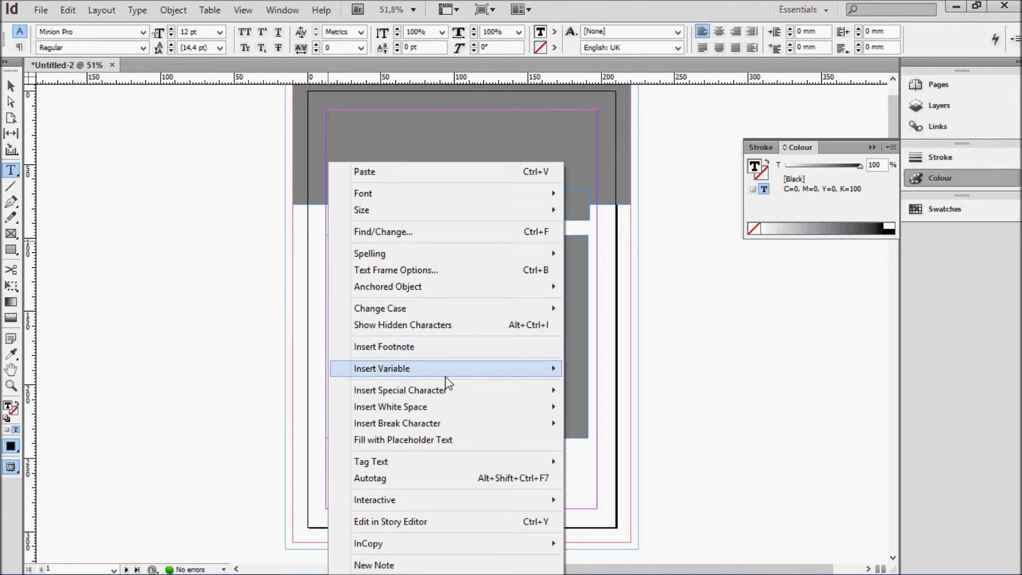
pyautogui.click(414, 440)
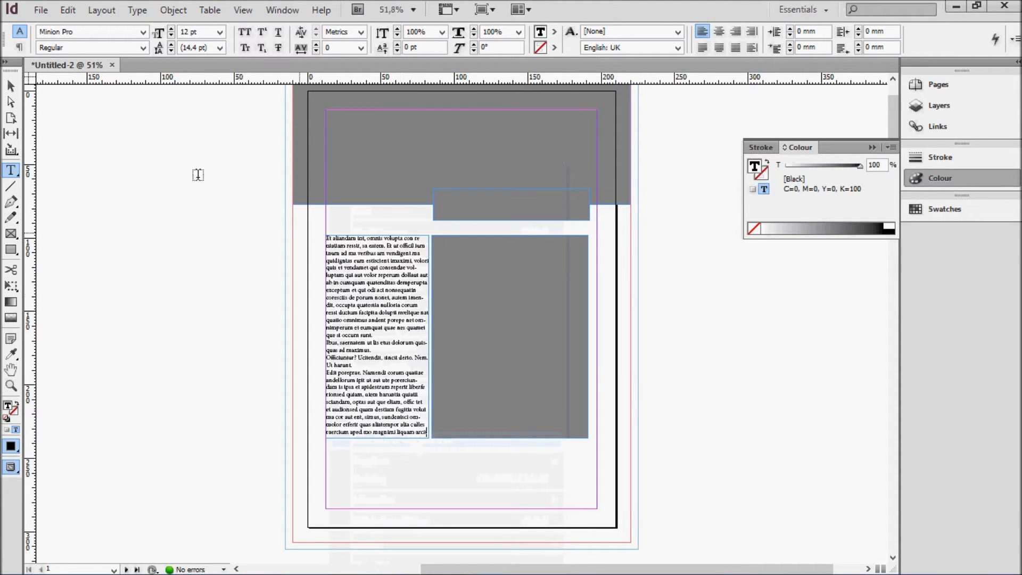
pyautogui.click(11, 86)
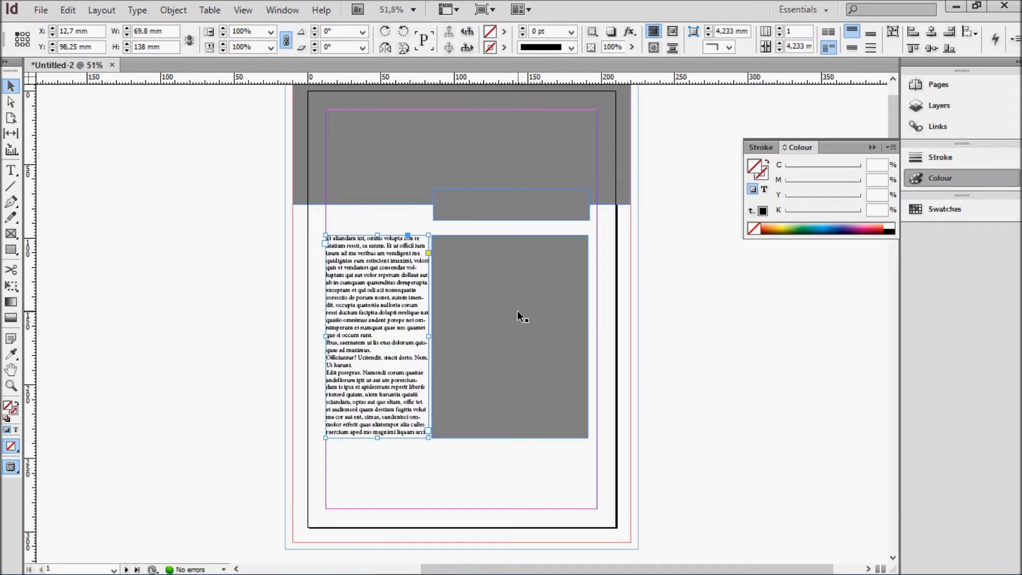
# - Preview the page without guides and frame edges, deselect everything, and return to the normal view
pyautogui.press('w')
pyautogui.click(213, 296)
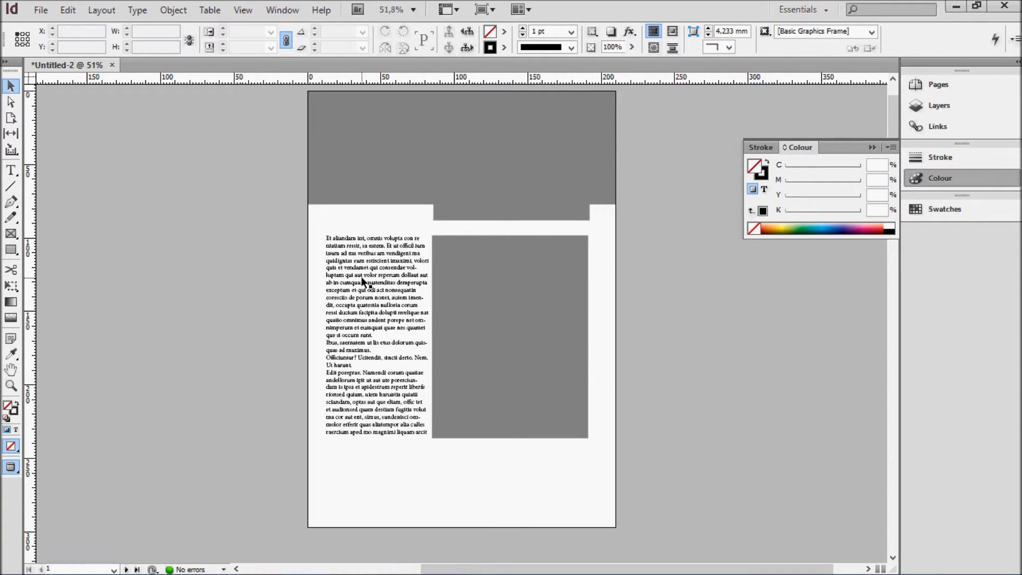
pyautogui.press('w')
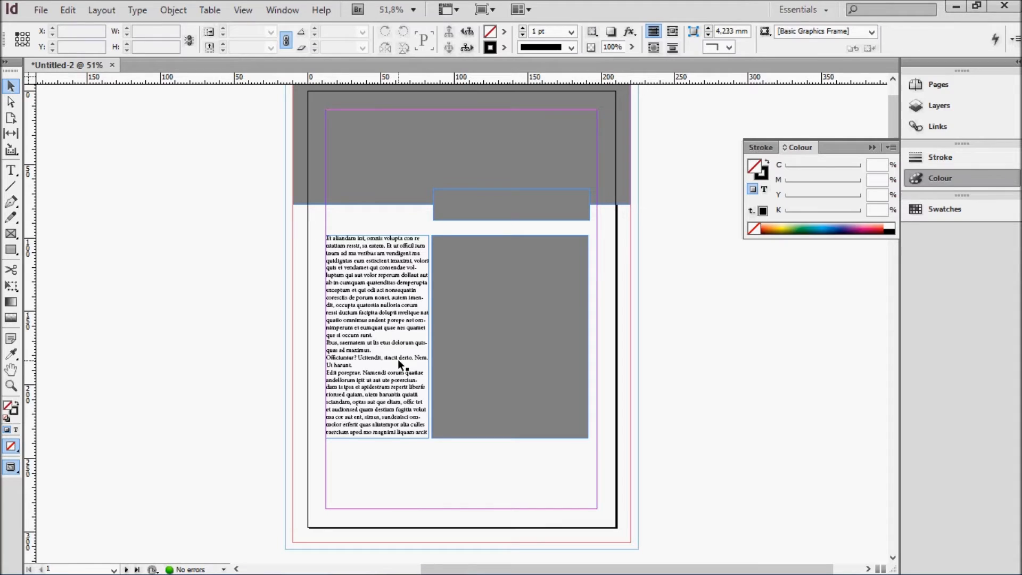
# - Duplicate the top rectangle directly below itself and stretch the copy down to the bottom bleed guide, about 229.6 × 229.9 mm
pyautogui.click(404, 171)
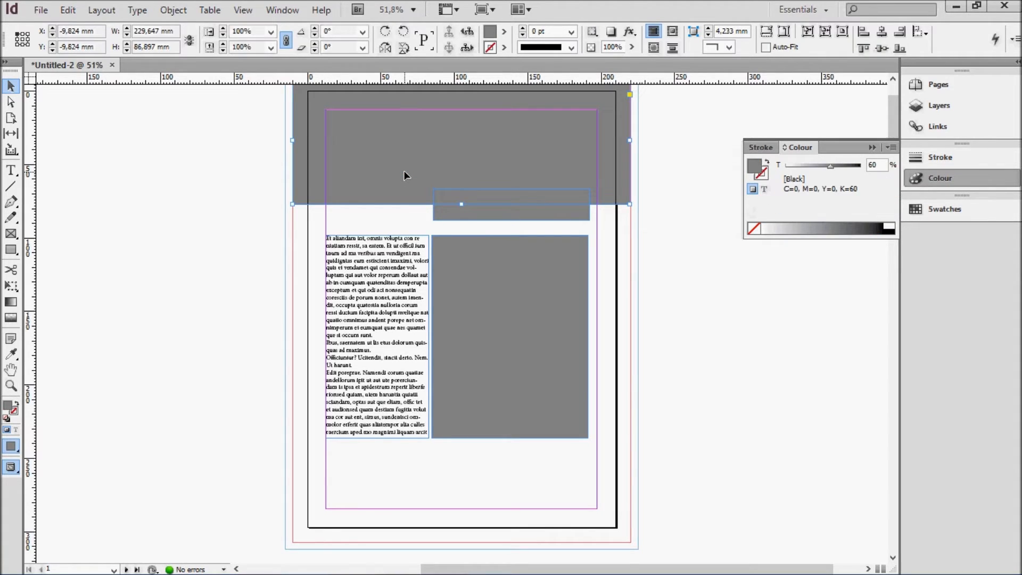
pyautogui.moveTo(391, 148); pyautogui.dragTo(392, 273)
pyautogui.moveTo(461, 333); pyautogui.dragTo(461, 548)
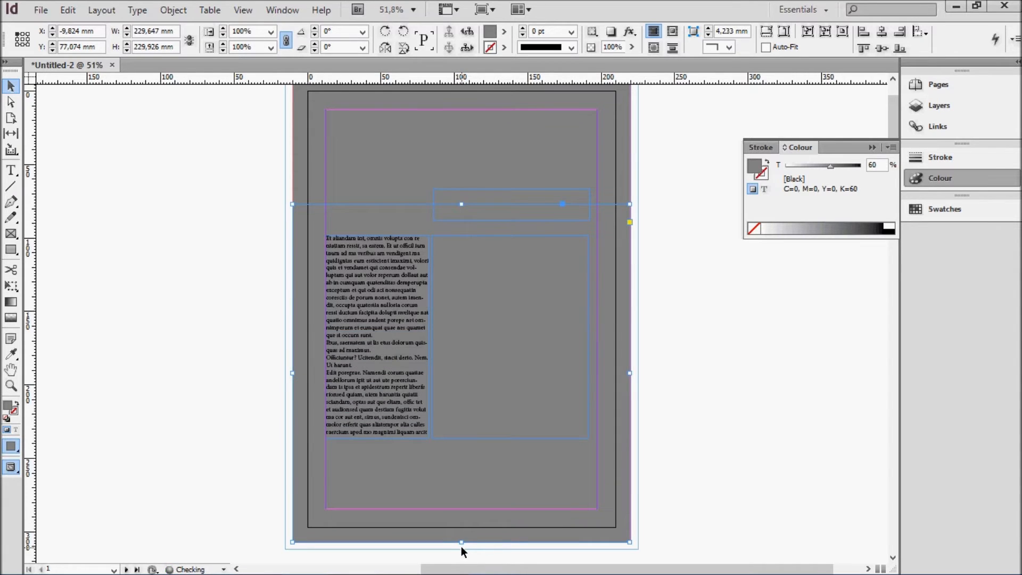
# - Lighten the lower background rectangle's fill to a 23% tint of black and deselect it
pyautogui.click(850, 233)
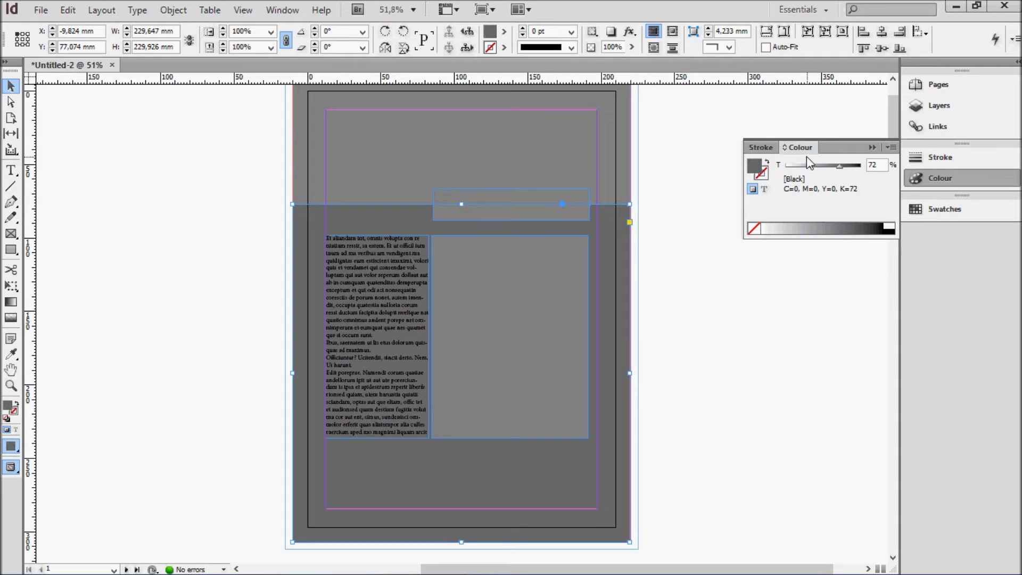
pyautogui.moveTo(845, 228); pyautogui.dragTo(792, 233)
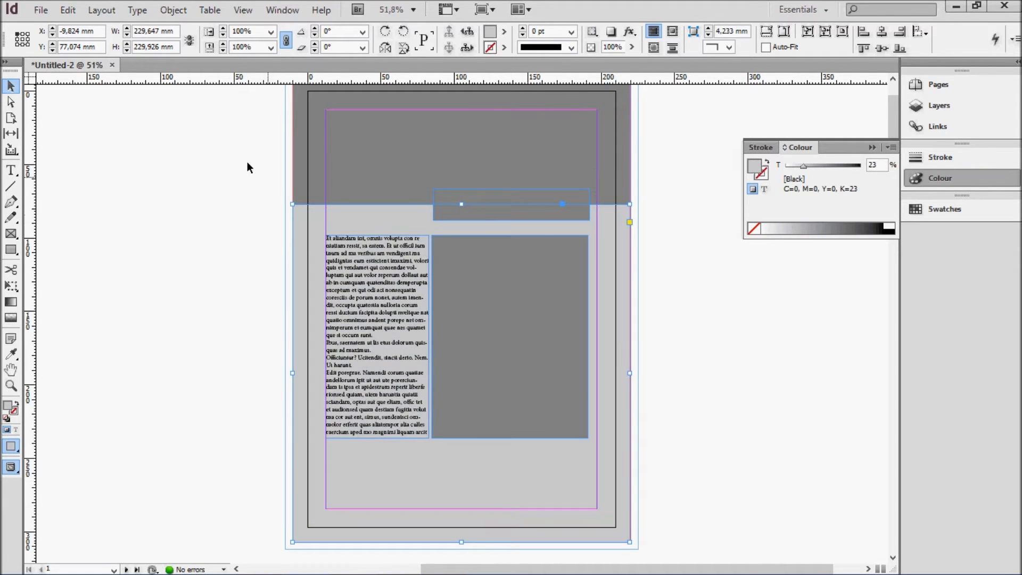
pyautogui.click(127, 198)
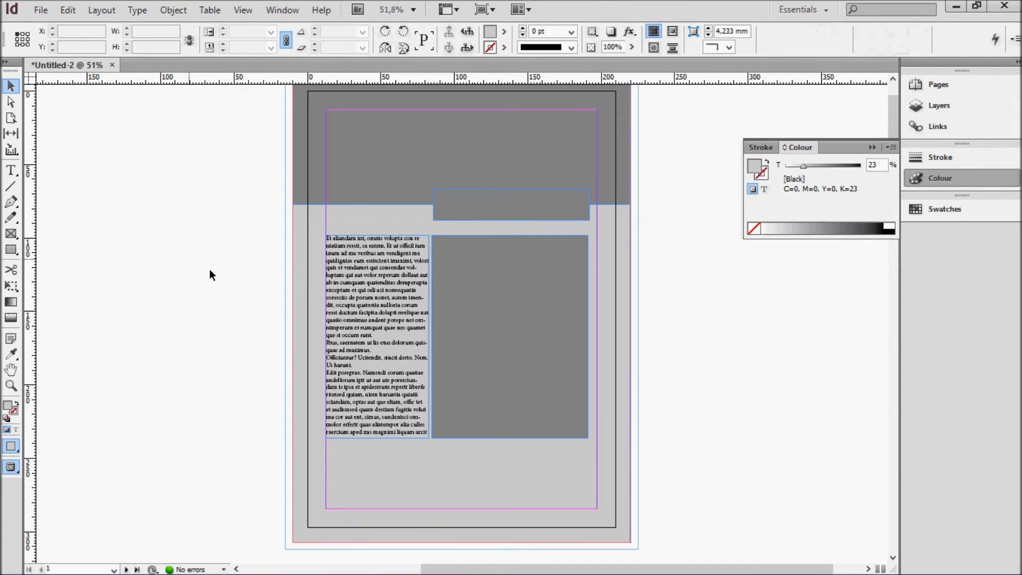
# - Switch to the preview view, darken the top rectangle's fill to a 73% tint of black, and deselect it
pyautogui.press('w')
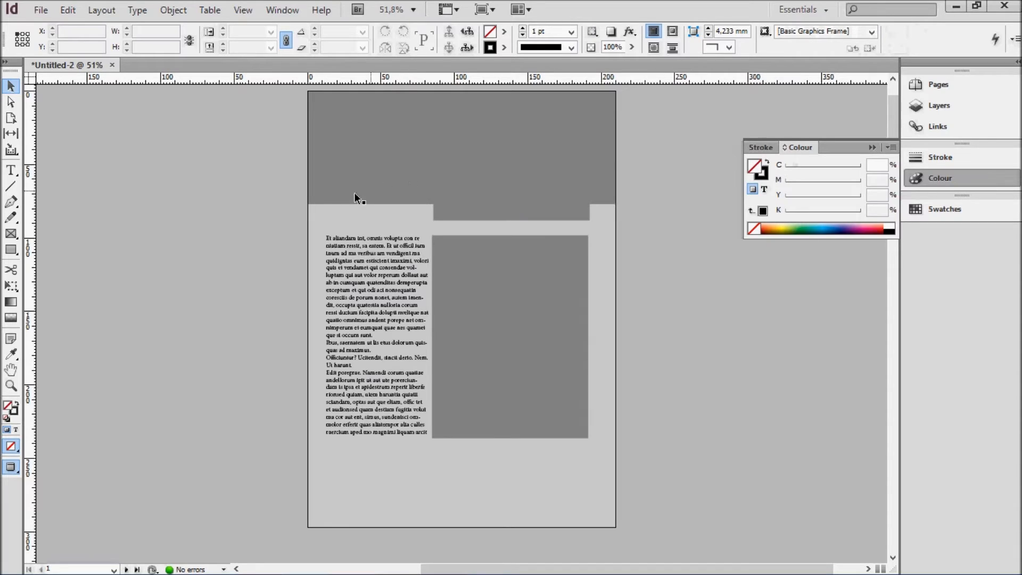
pyautogui.click(382, 152)
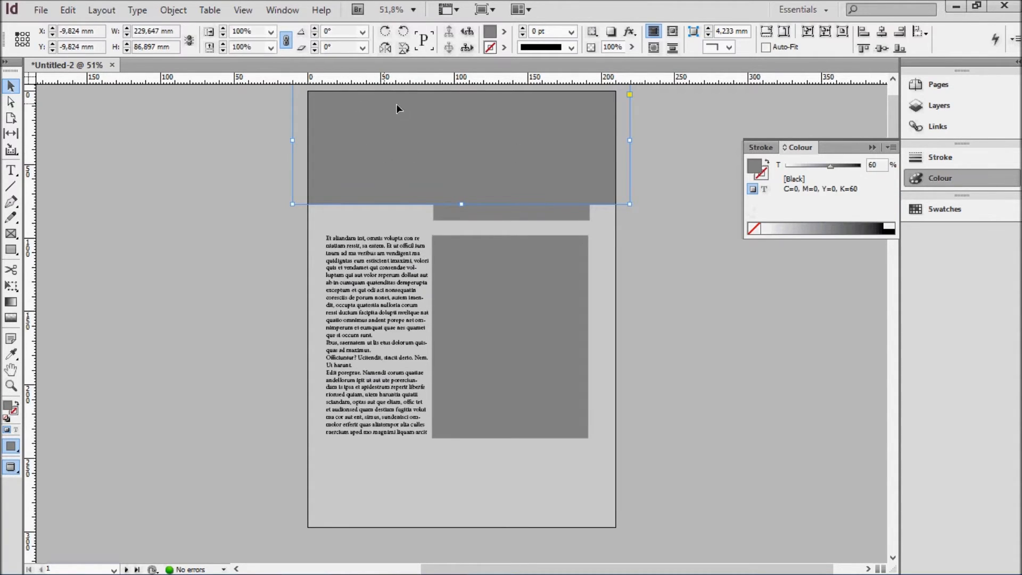
pyautogui.moveTo(831, 165); pyautogui.dragTo(841, 166)
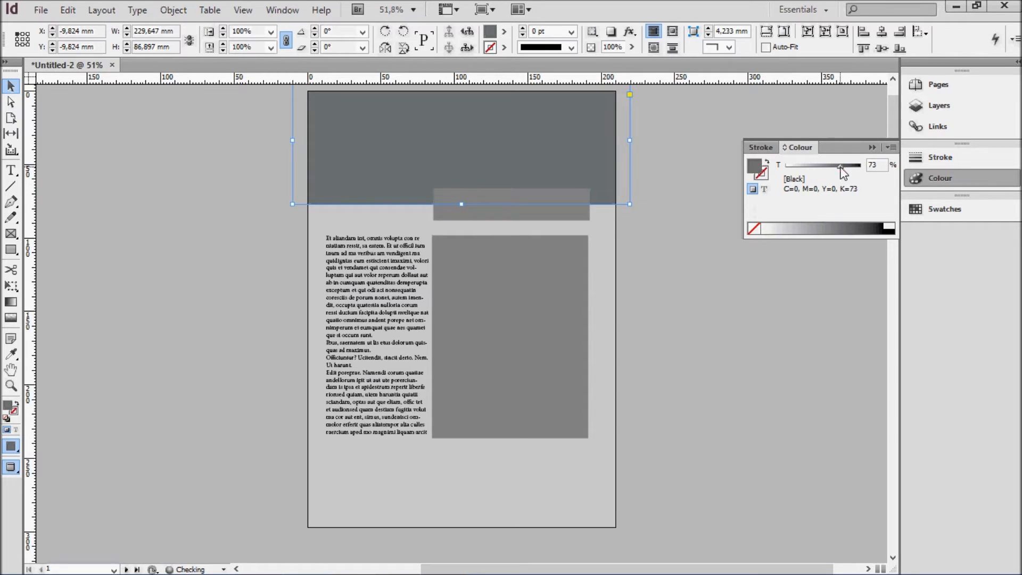
pyautogui.click(695, 126)
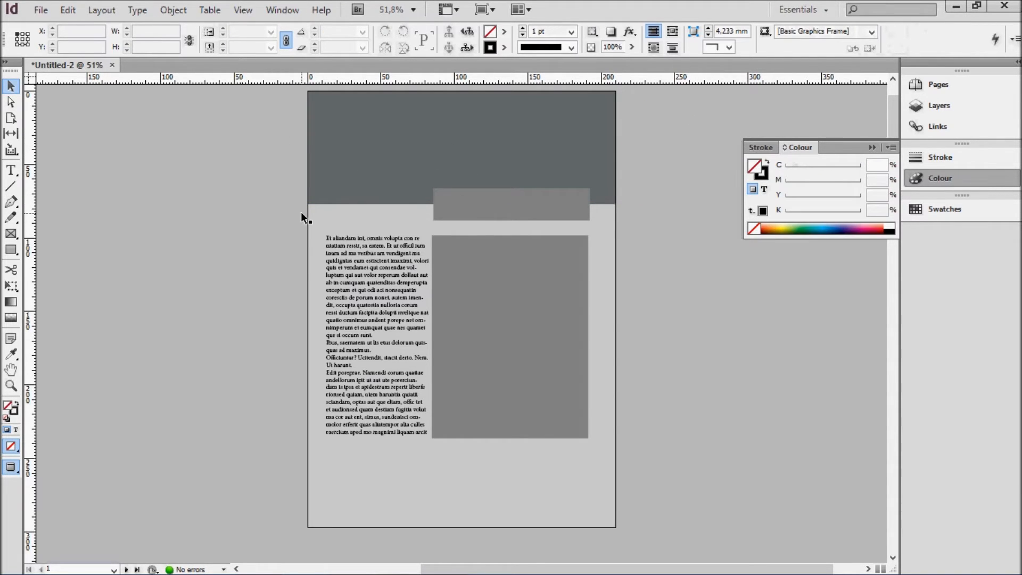
# - Duplicate the dark top rectangle, shift the copy down and over the page's left edge, and show the guides again
pyautogui.hotkey('ctrl', '=')
pyautogui.hotkey('ctrl', '=')
pyautogui.hotkey('ctrl', '=')
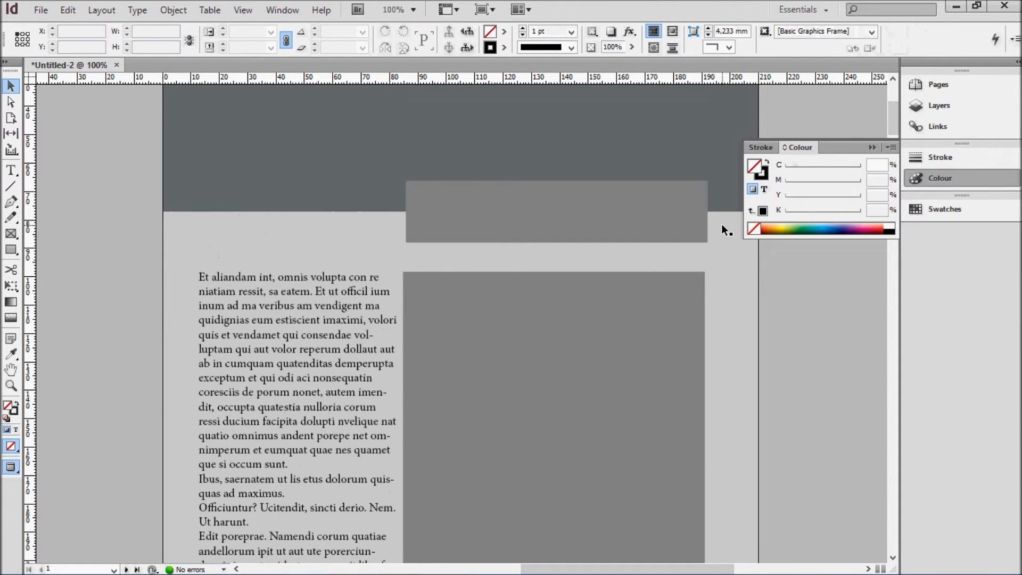
pyautogui.hotkey('ctrl', '-')
pyautogui.hotkey('ctrl', '-')
pyautogui.click(440, 220)
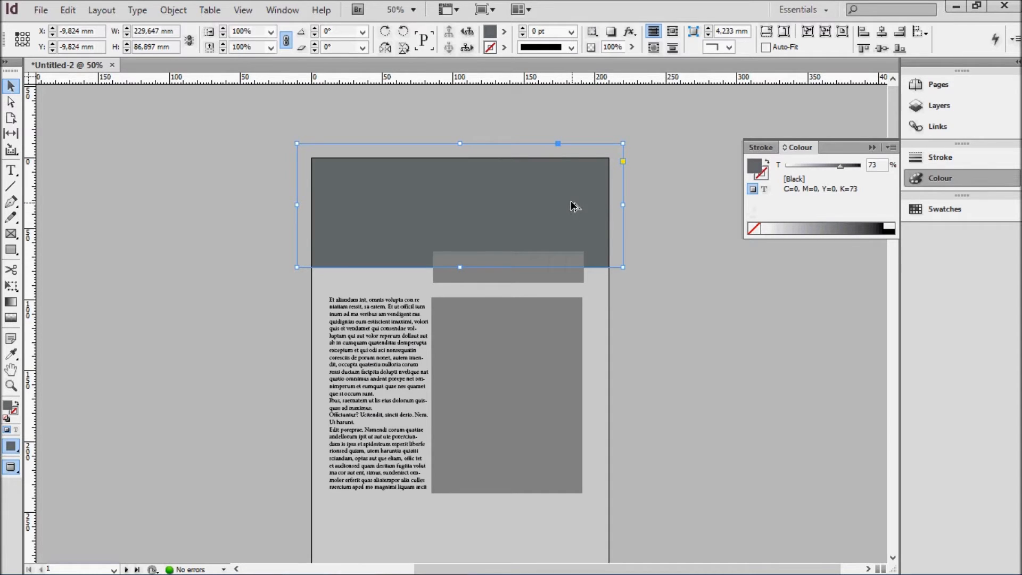
pyautogui.moveTo(568, 199); pyautogui.dragTo(570, 322)
pyautogui.moveTo(386, 284); pyautogui.dragTo(266, 275)
pyautogui.press('w')
pyautogui.press('w')
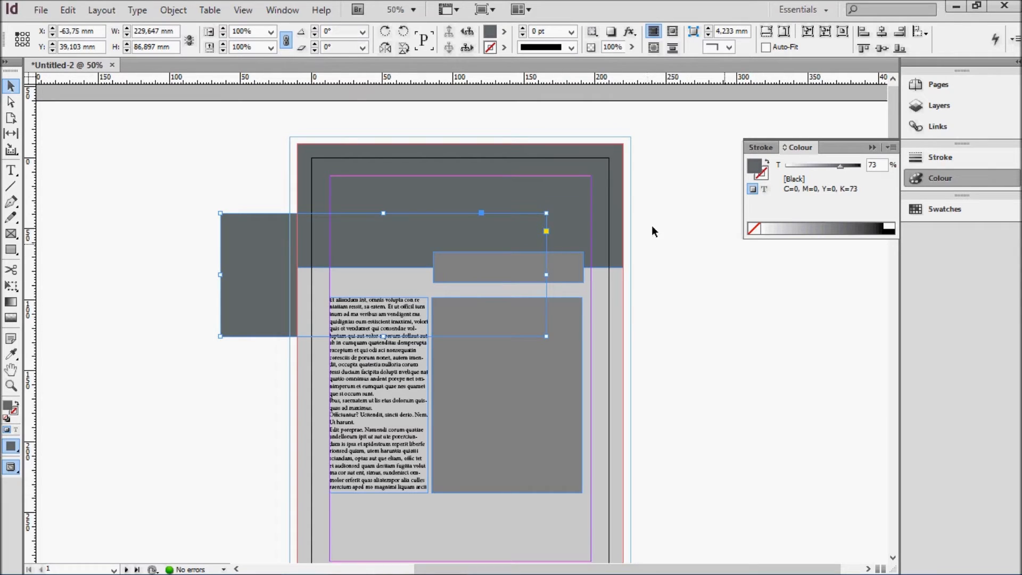
# - Bring the duplicated dark rectangle to the front and move it to about X -100 mm, Y 0 mm
pyautogui.rightClick(258, 246)
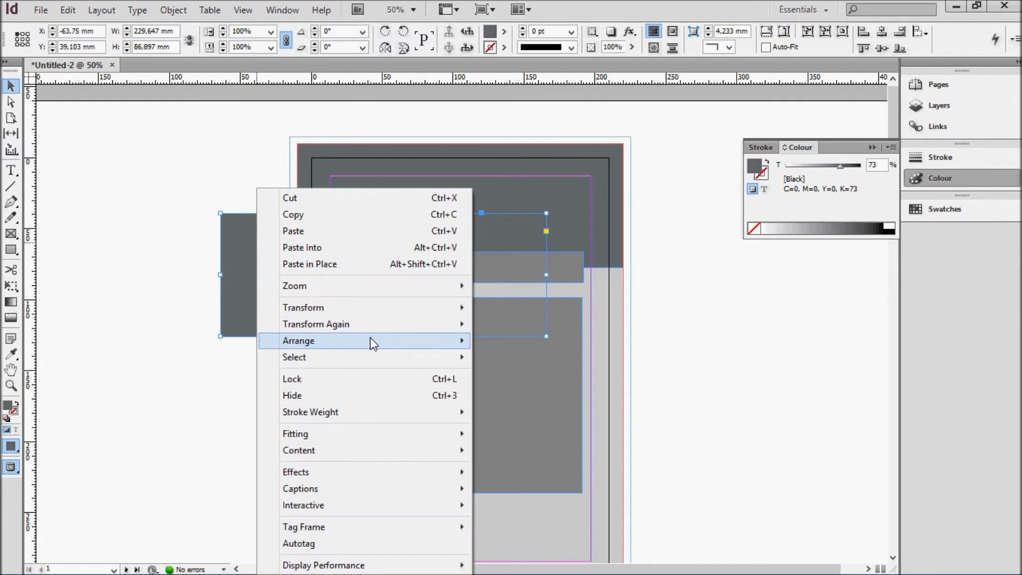
pyautogui.moveTo(374, 343)
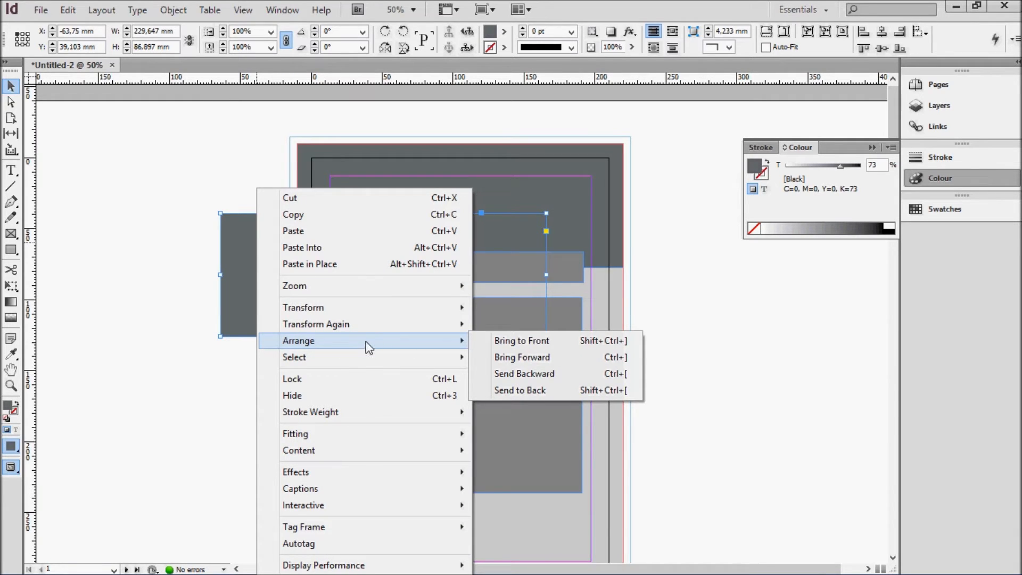
pyautogui.click(548, 343)
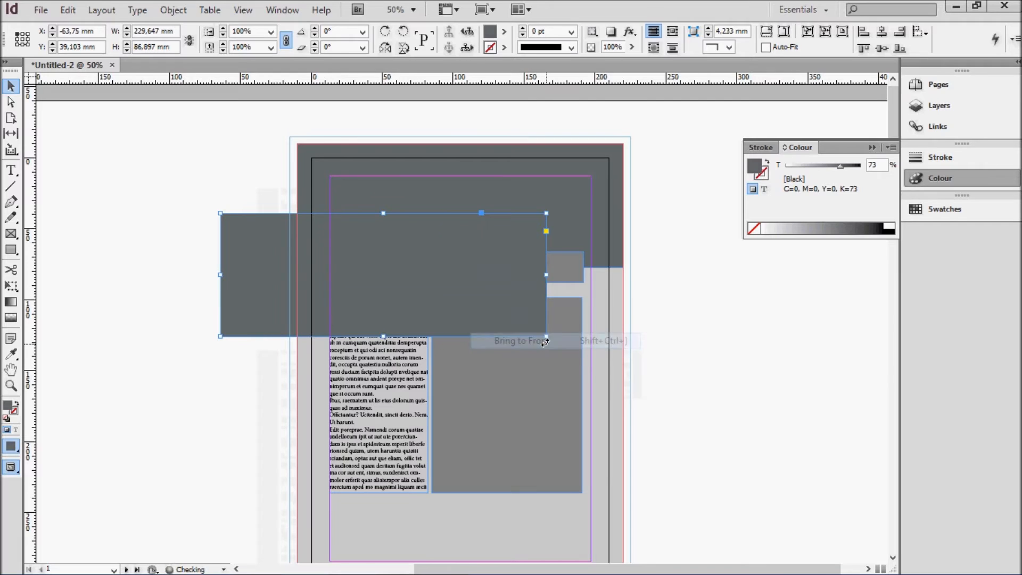
pyautogui.moveTo(461, 271); pyautogui.dragTo(413, 255)
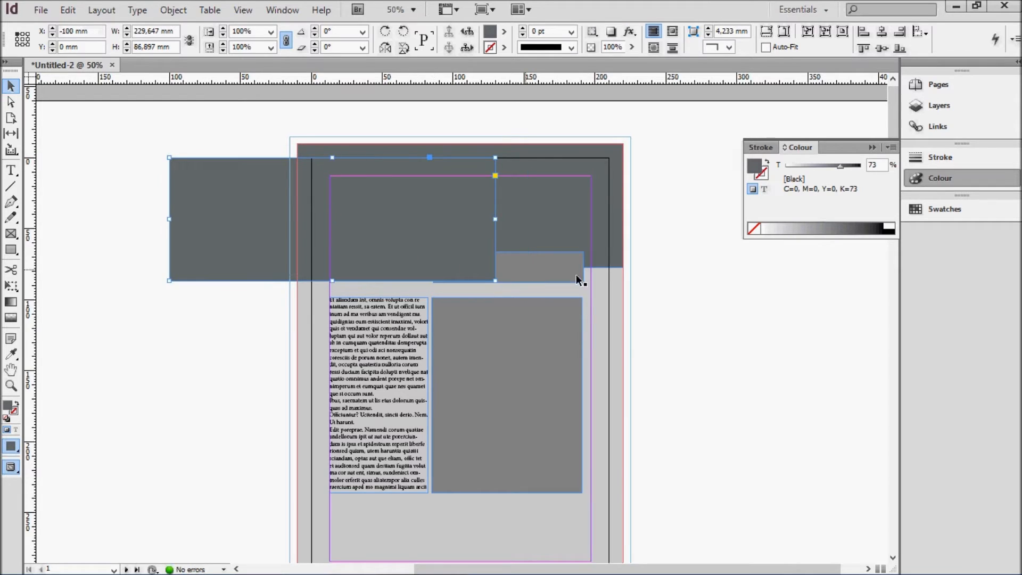
# - Recolour the front rectangle orange (C 20, M 46, Y 100, K 2) and flatten it to a strip about 3.6 mm high
pyautogui.click(863, 228)
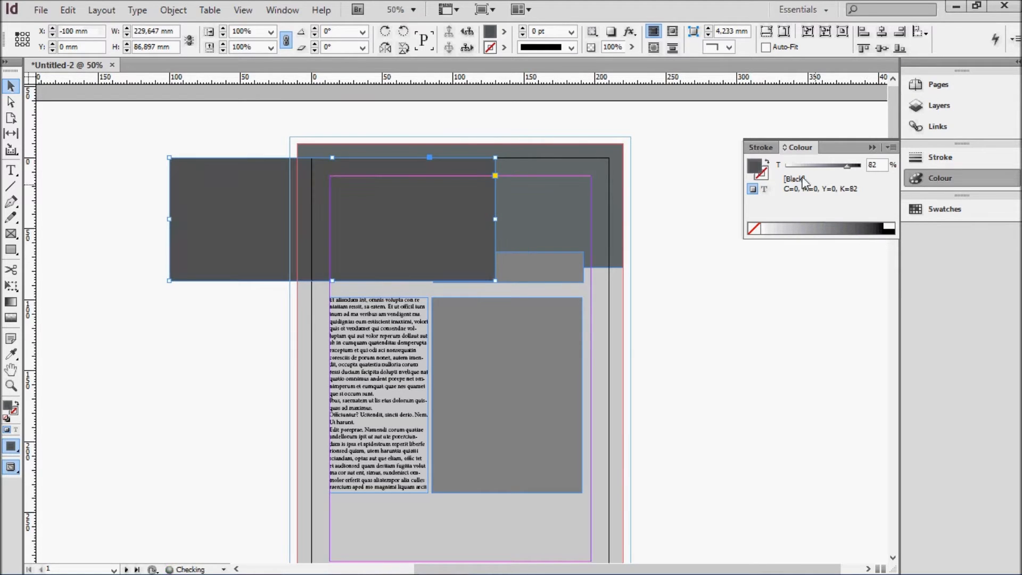
pyautogui.doubleClick(759, 167)
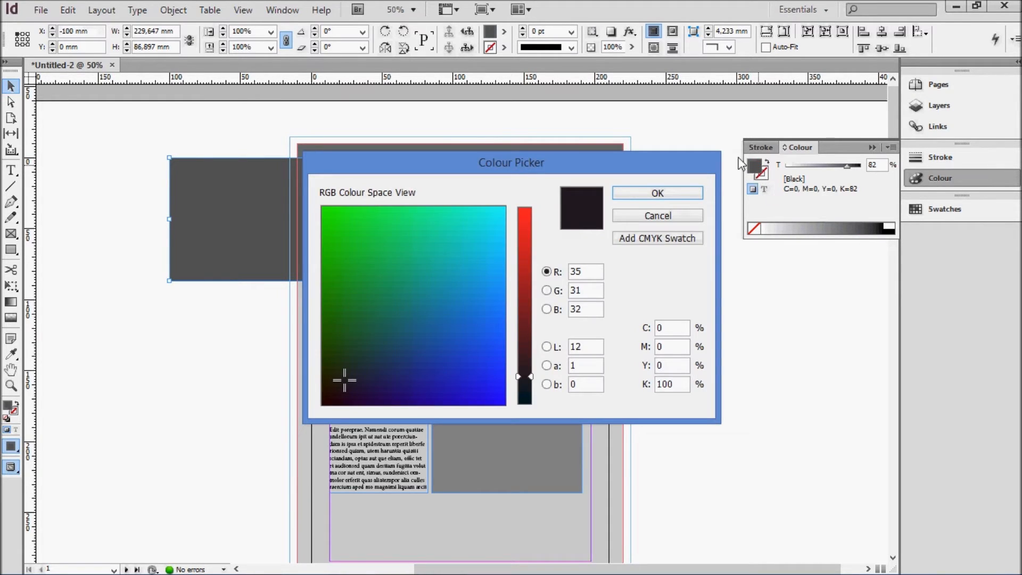
pyautogui.moveTo(393, 280); pyautogui.dragTo(362, 244)
pyautogui.click(527, 286)
pyautogui.click(531, 267)
pyautogui.click(529, 247)
pyautogui.moveTo(459, 292); pyautogui.dragTo(329, 301)
pyautogui.click(646, 193)
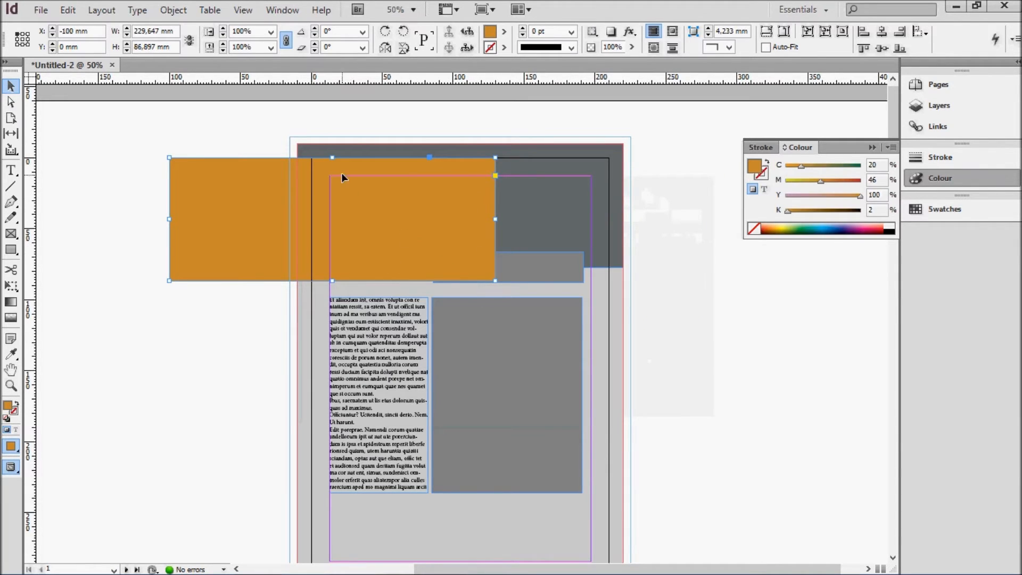
pyautogui.moveTo(334, 158); pyautogui.dragTo(336, 278)
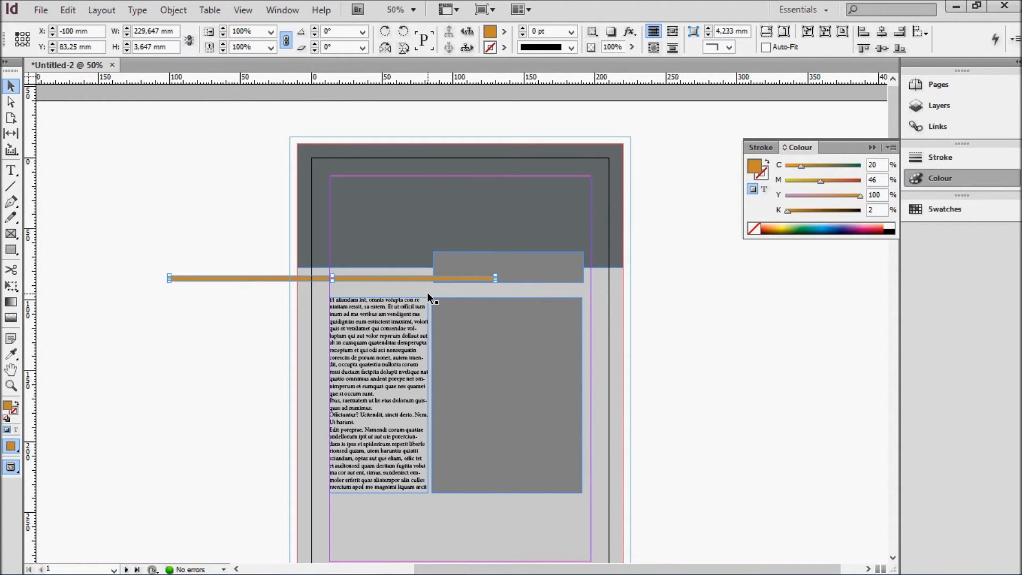
# - Move the orange strip up to about Y 77 mm so it sits against the dark rectangle's lower edge
pyautogui.hotkey('ctrl', '=')
pyautogui.hotkey('ctrl', '=')
pyautogui.hotkey('ctrl', '=')
pyautogui.hotkey('ctrl', '=')
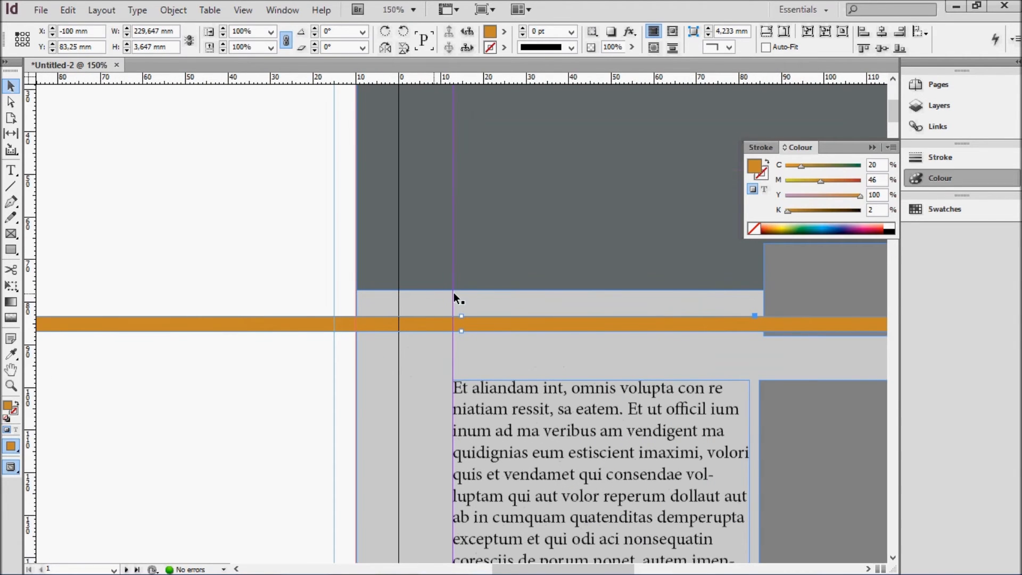
pyautogui.moveTo(599, 326); pyautogui.dragTo(595, 299)
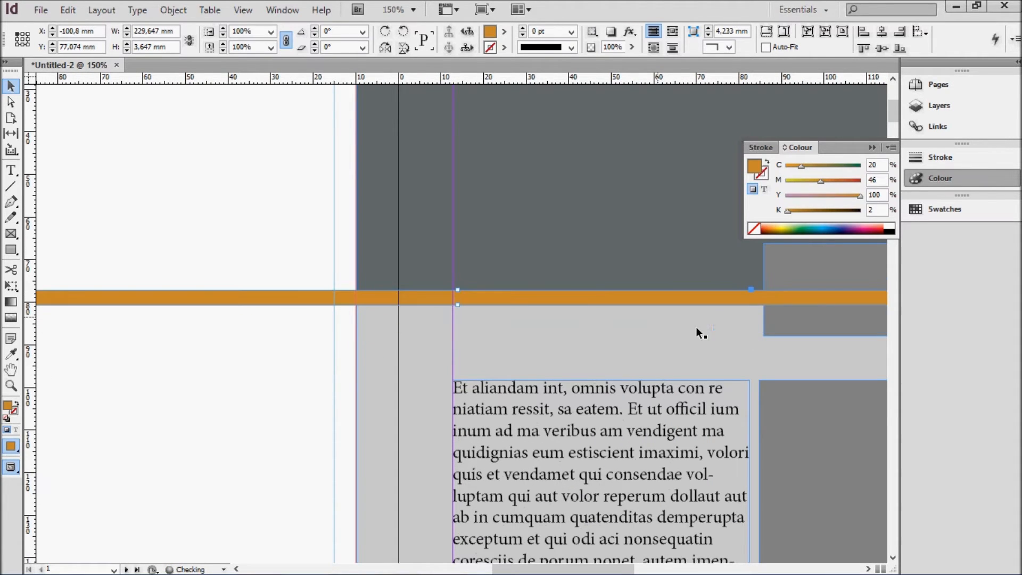
# - Shorten the orange strip at both ends to 95.75 mm wide, spanning from X -10 mm to the small grey block
pyautogui.hotkey('ctrl', '-')
pyautogui.hotkey('ctrl', '-')
pyautogui.hotkey('ctrl', '-')
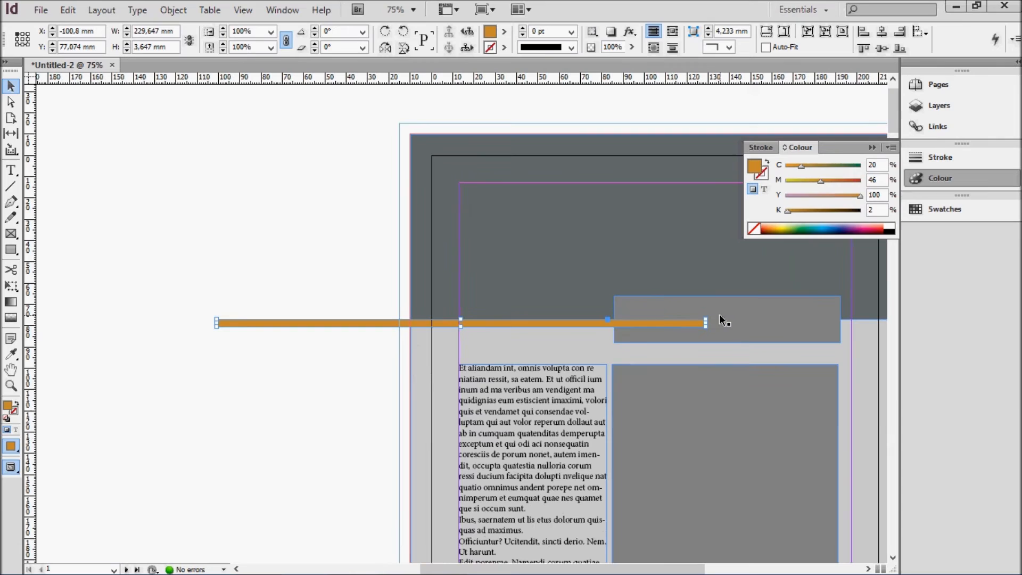
pyautogui.moveTo(703, 323); pyautogui.dragTo(614, 323)
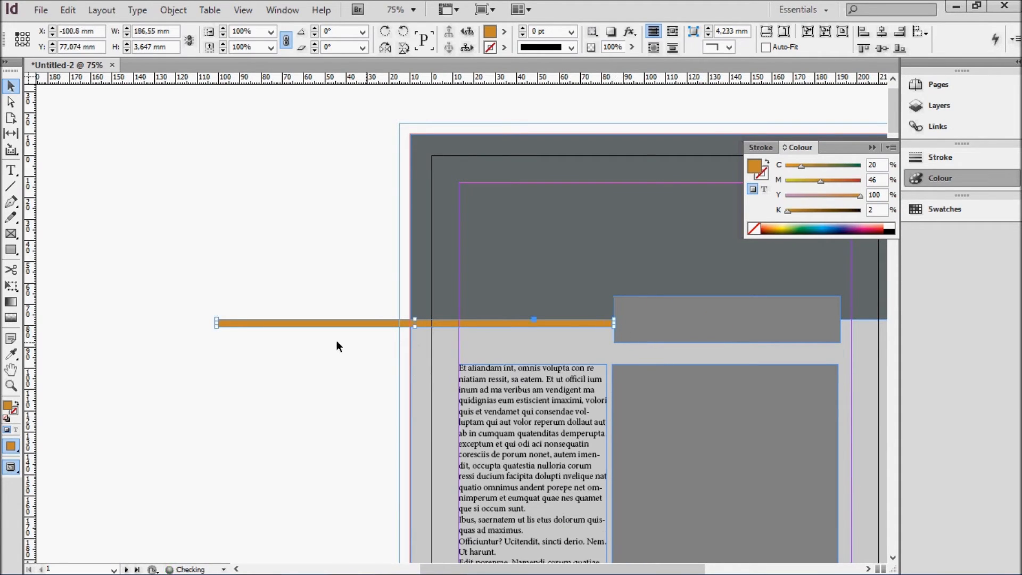
pyautogui.moveTo(216, 323); pyautogui.dragTo(414, 331)
pyautogui.hotkey('ctrl', '=')
pyautogui.hotkey('ctrl', '=')
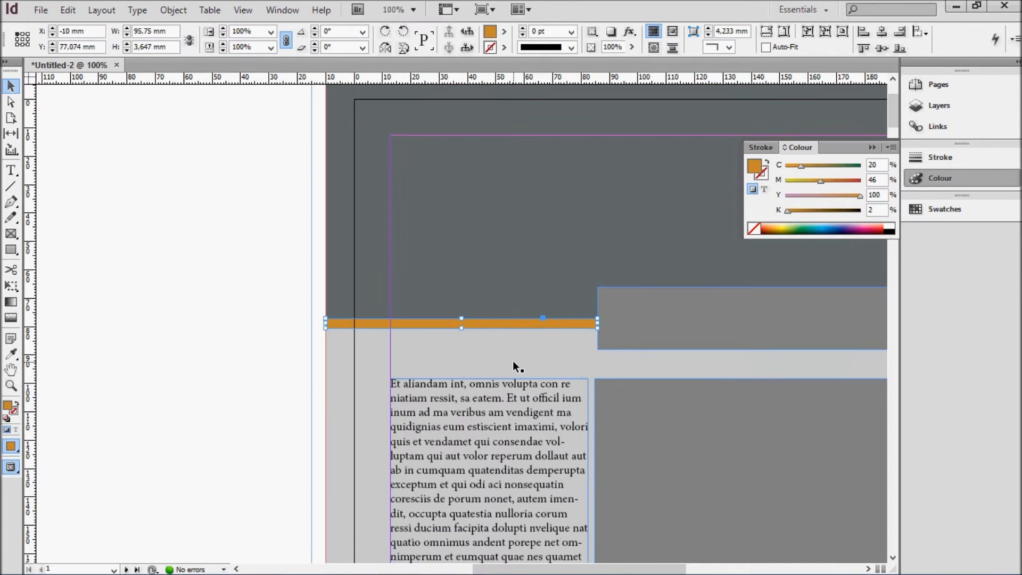
pyautogui.hotkey('ctrl', '-')
pyautogui.hotkey('ctrl', '-')
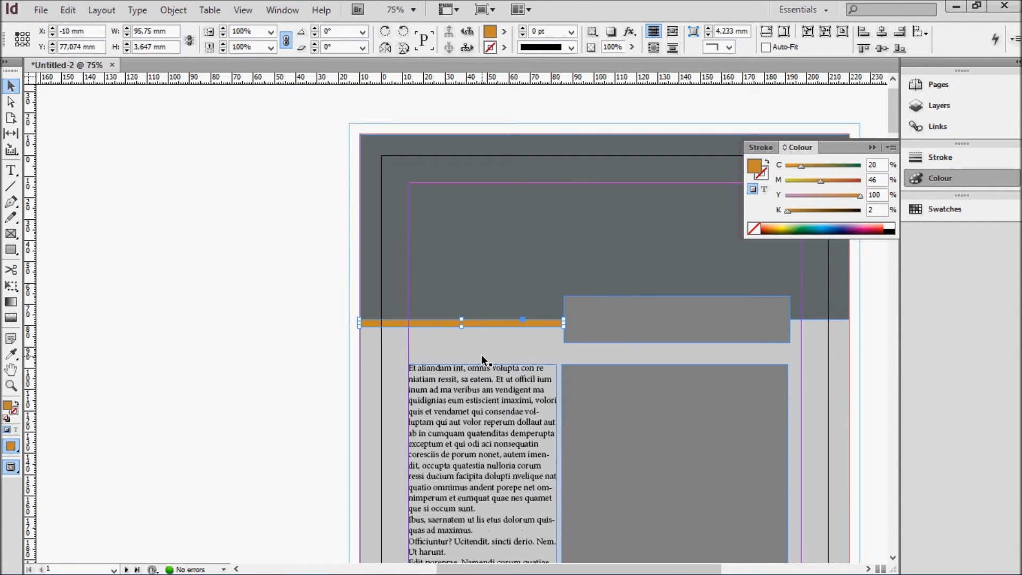
# - Duplicate the strip to X 192 mm beyond the small grey block, shorten the copy to the page edge, and switch to preview
pyautogui.moveTo(489, 321); pyautogui.dragTo(779, 325)
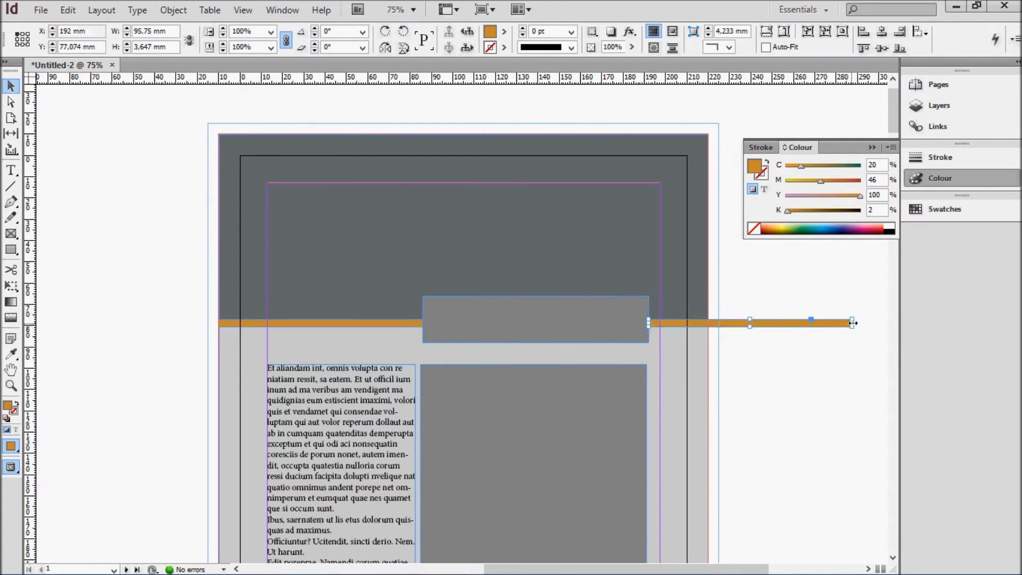
pyautogui.moveTo(847, 324); pyautogui.dragTo(687, 325)
pyautogui.click(791, 375)
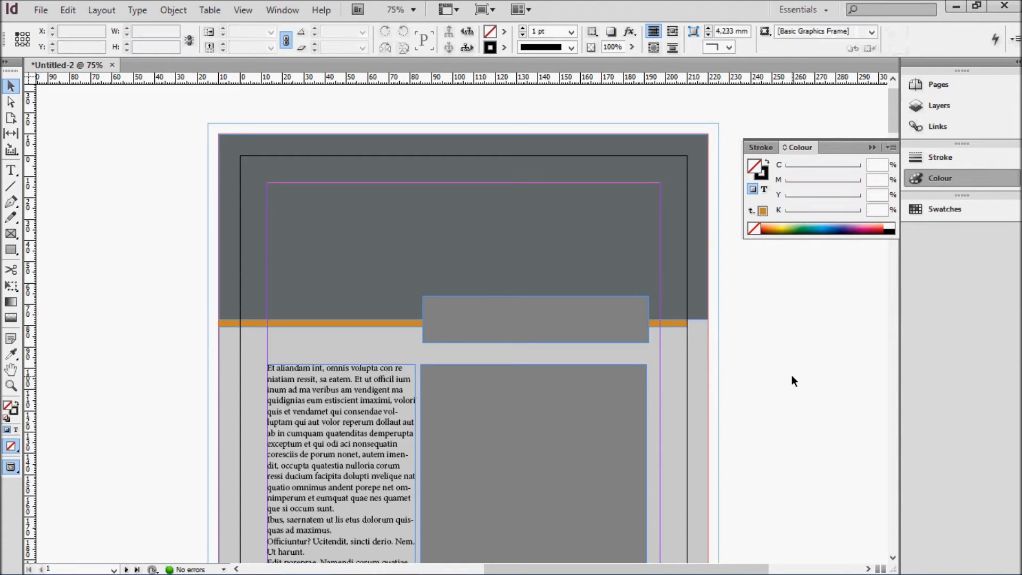
pyautogui.press('w')
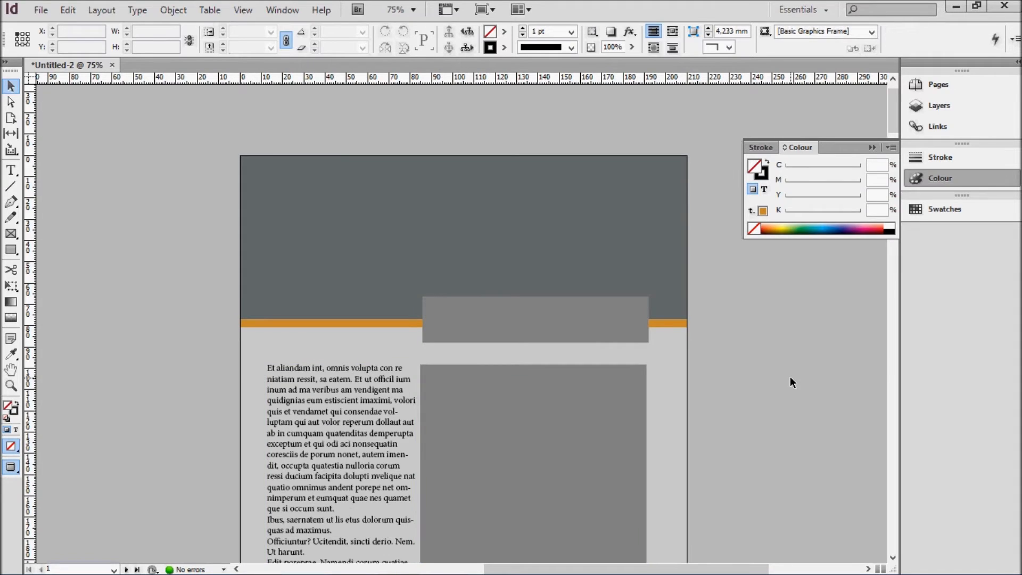
# - Examine the orange strips, grey blocks and text column up close and across the whole page
pyautogui.hotkey('ctrl', '=')
pyautogui.hotkey('ctrl', '=')
pyautogui.hotkey('ctrl', '=')
pyautogui.hotkey('ctrl', '=')
pyautogui.hotkey('ctrl', '=')
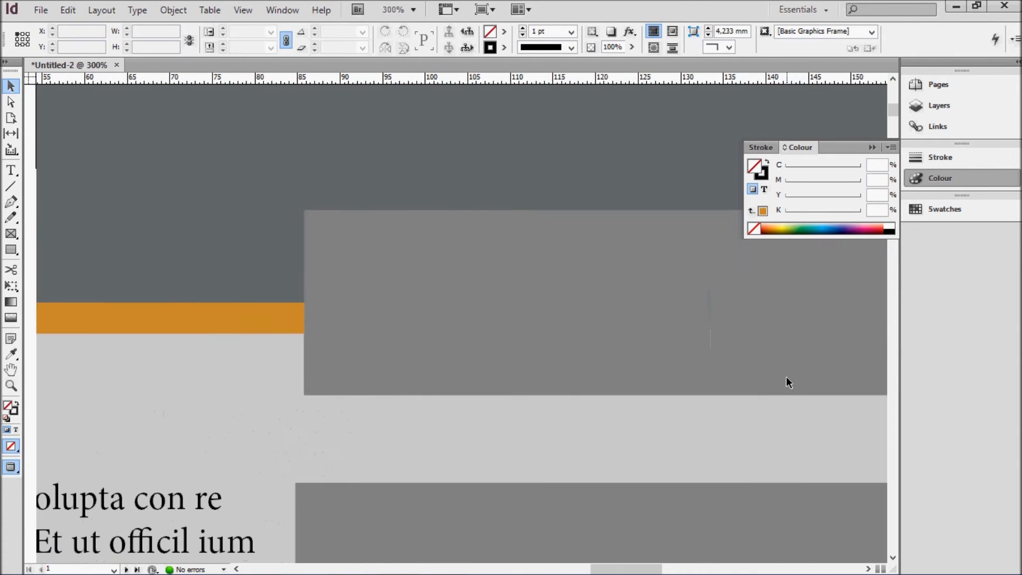
pyautogui.hotkey('ctrl', '-')
pyautogui.hotkey('ctrl', '-')
pyautogui.hotkey('ctrl', '-')
pyautogui.hotkey('ctrl', '-')
pyautogui.hotkey('ctrl', '-')
pyautogui.hotkey('ctrl', '-')
pyautogui.hotkey('ctrl', '-')
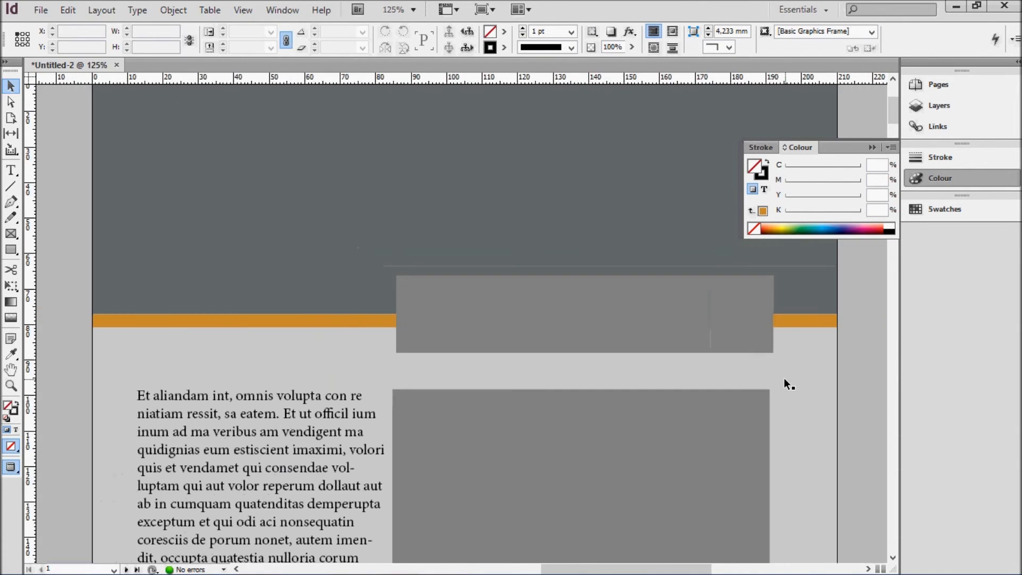
pyautogui.hotkey('ctrl', '-')
pyautogui.hotkey('ctrl', '-')
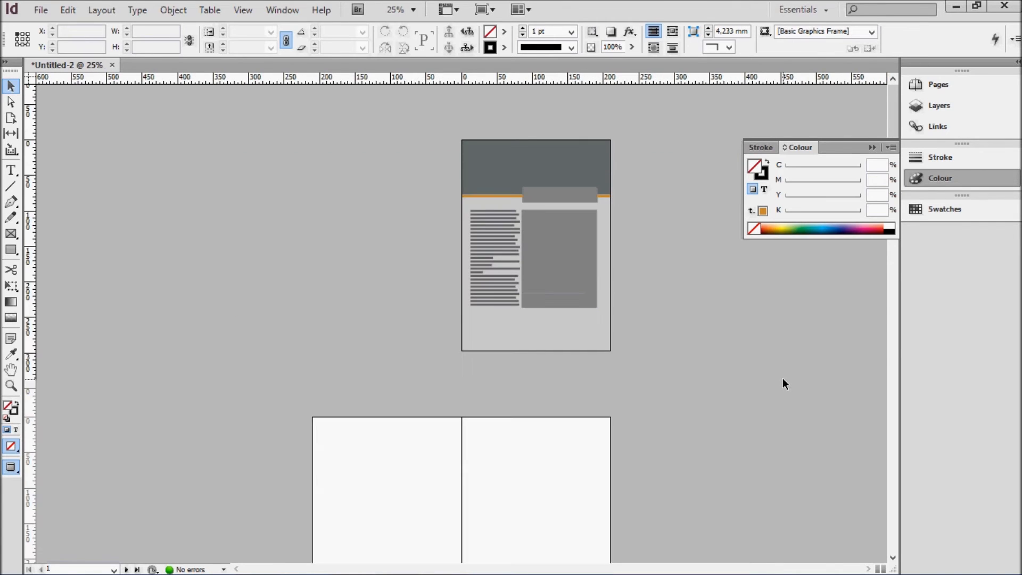
pyautogui.hotkey('ctrl', '=')
pyautogui.hotkey('ctrl', '=')
pyautogui.hotkey('ctrl', '=')
pyautogui.hotkey('ctrl', '=')
pyautogui.hotkey('ctrl', '=')
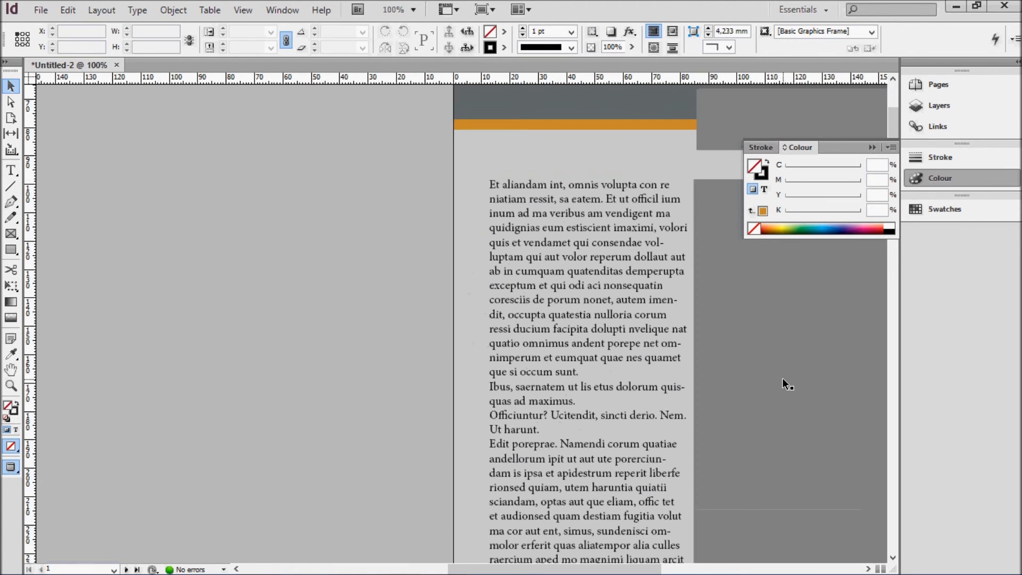
pyautogui.moveTo(662, 322); pyautogui.dragTo(398, 344)
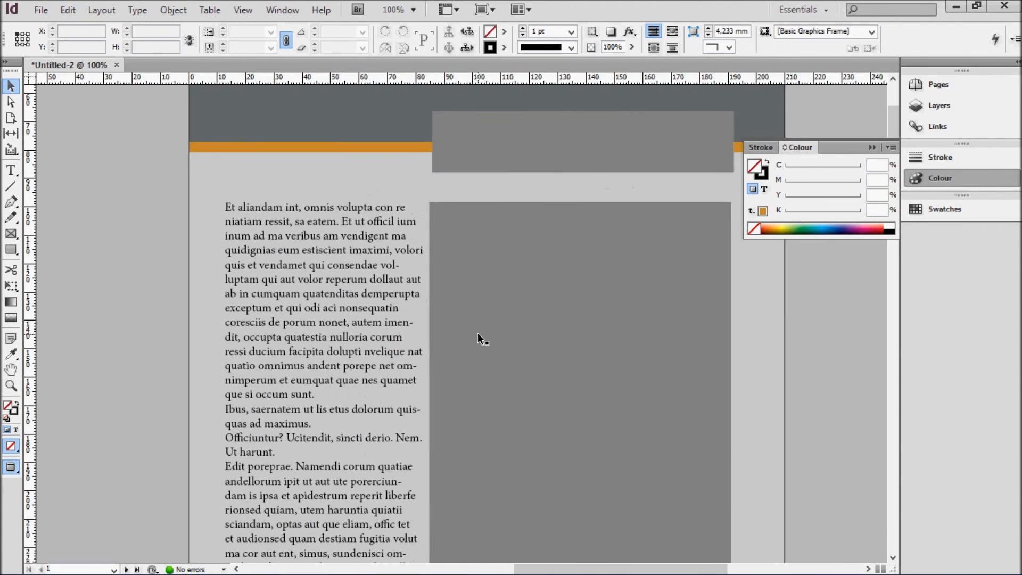
pyautogui.hotkey('ctrl', '-')
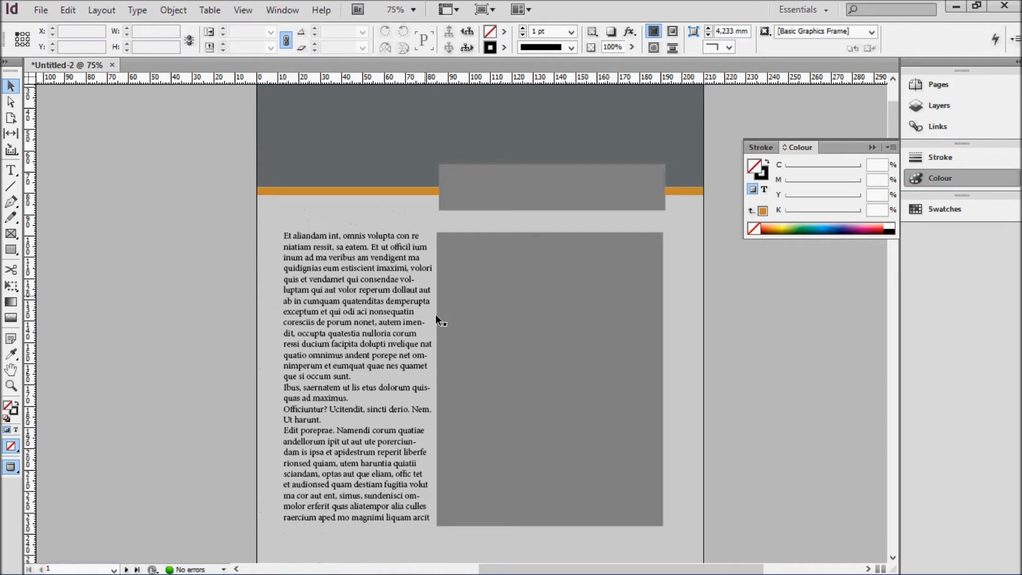
# - Nudge the placeholder text column left to about X 6.95 mm and deselect it
pyautogui.click(347, 302)
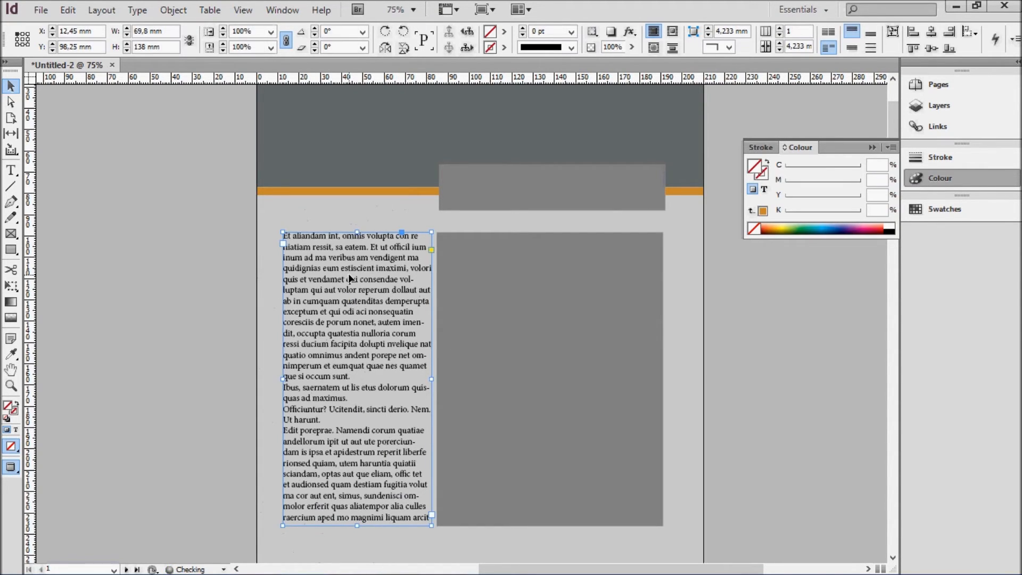
pyautogui.press('Left')
pyautogui.press('Left')
pyautogui.press('Left')
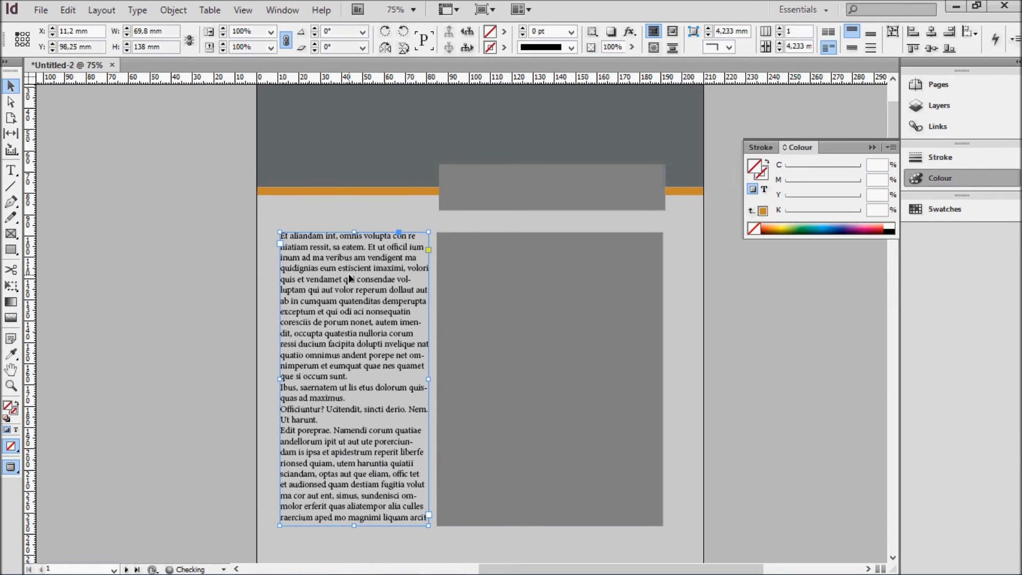
pyautogui.press('Left')
pyautogui.press('Left')
pyautogui.press('Left')
pyautogui.press('Left')
pyautogui.press('Left')
pyautogui.press('Left')
pyautogui.press('Left')
pyautogui.press('Left')
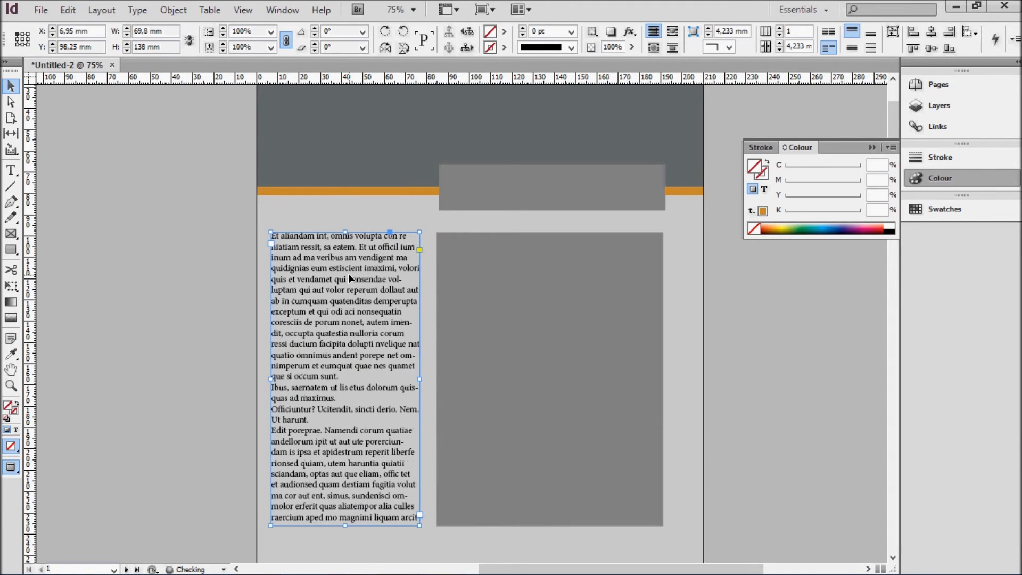
pyautogui.click(174, 273)
# - Duplicate the left orange strip onto the upper part of the large grey block and resize the copy to 58.75 mm wide
pyautogui.scroll(-1, 489, 301)
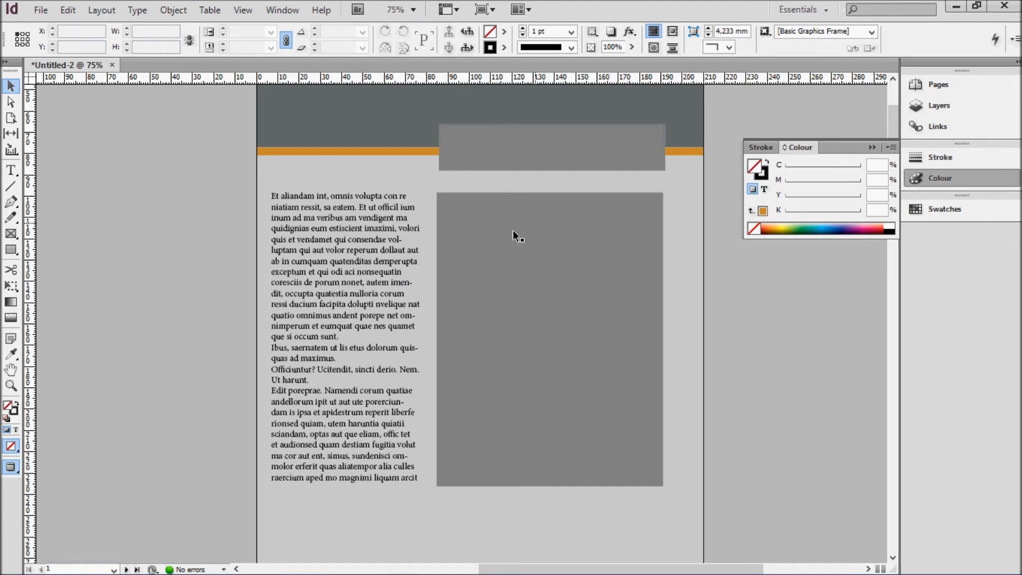
pyautogui.click(365, 151)
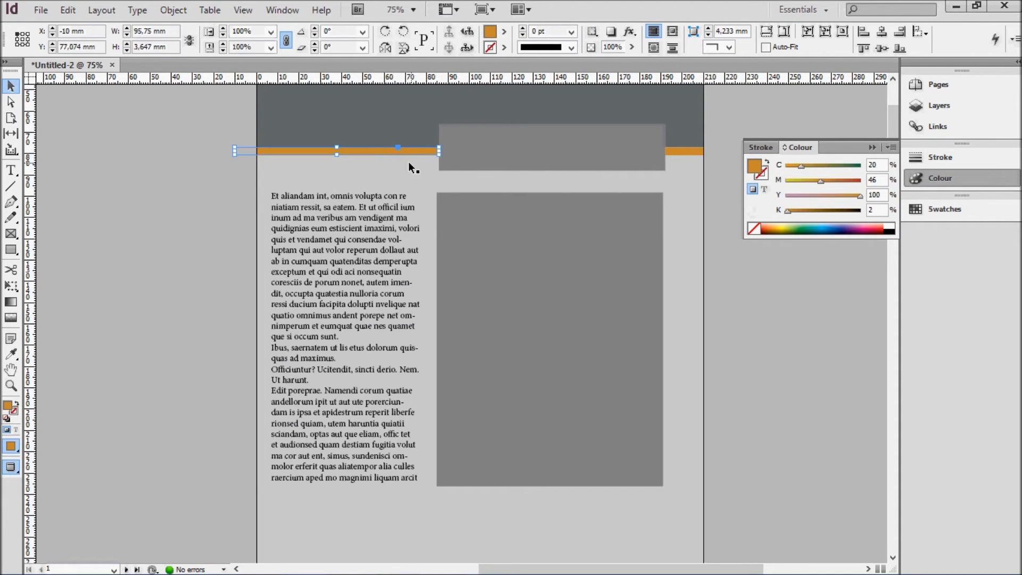
pyautogui.moveTo(380, 153); pyautogui.dragTo(540, 262)
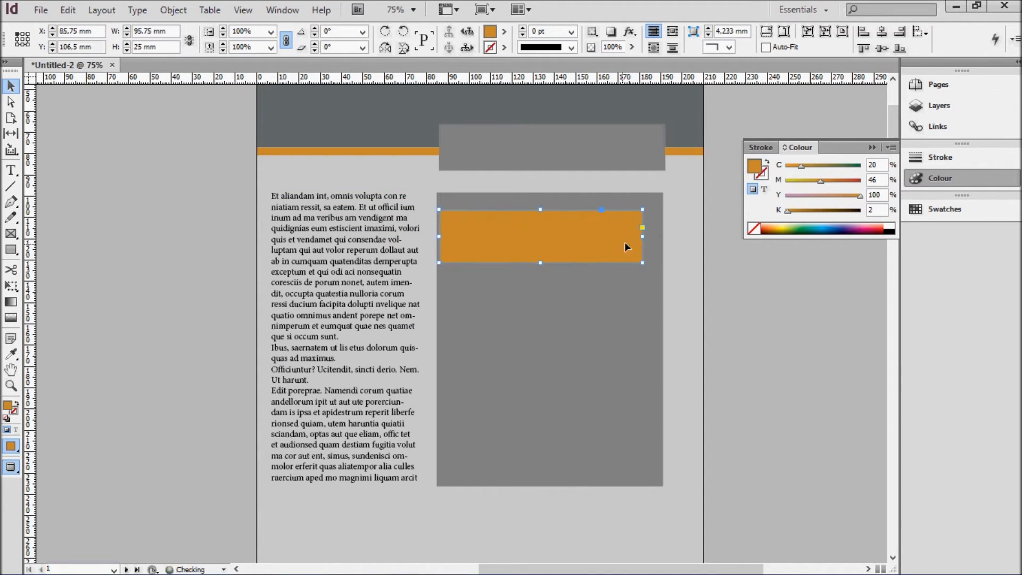
pyautogui.moveTo(640, 238); pyautogui.dragTo(571, 234)
# - Make the orange bar 11 mm high and place two copies below it, with all three lined up at X 84.75 mm
pyautogui.moveTo(504, 263); pyautogui.dragTo(531, 399)
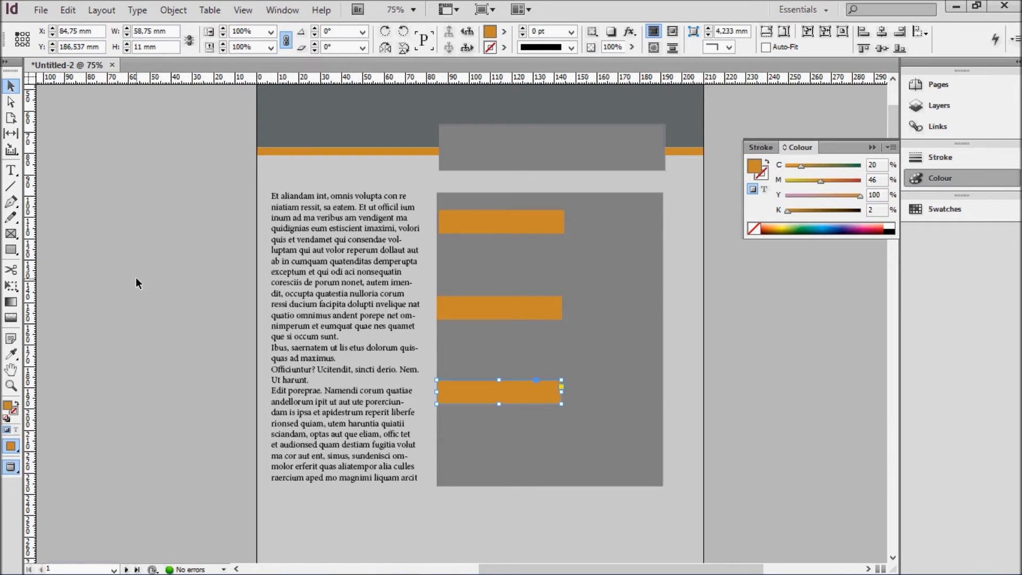
pyautogui.click(504, 230)
pyautogui.press('Left')
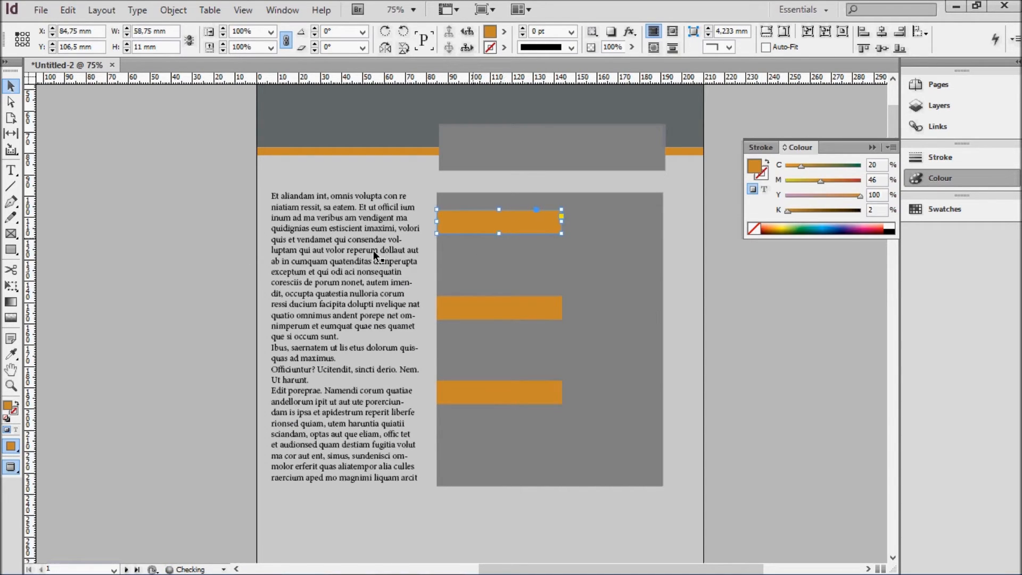
pyautogui.click(74, 283)
pyautogui.click(487, 391)
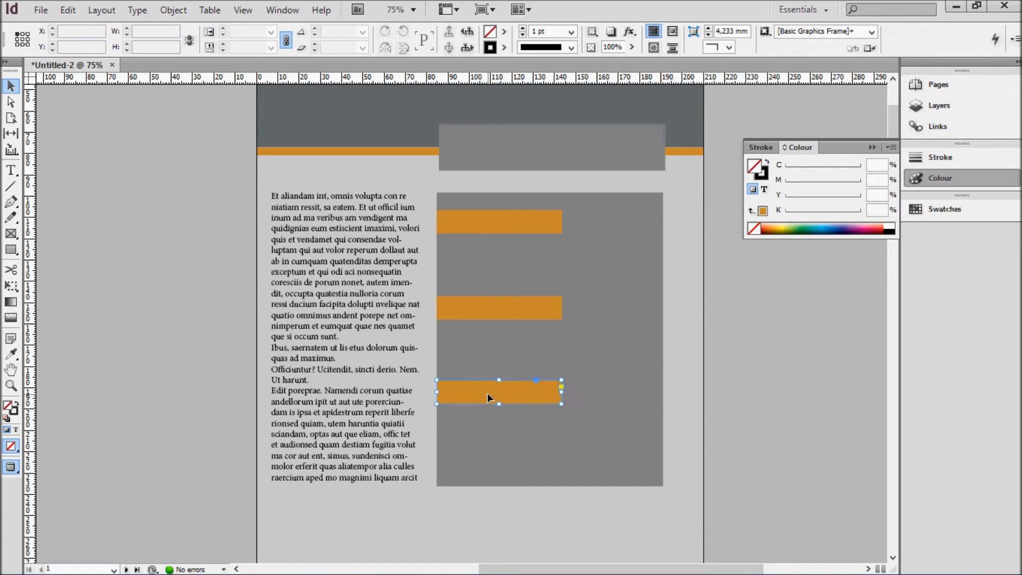
# - Draw a text frame below the first orange bar, nearly as wide as the grey block, and fill it with placeholder text
pyautogui.click(11, 170)
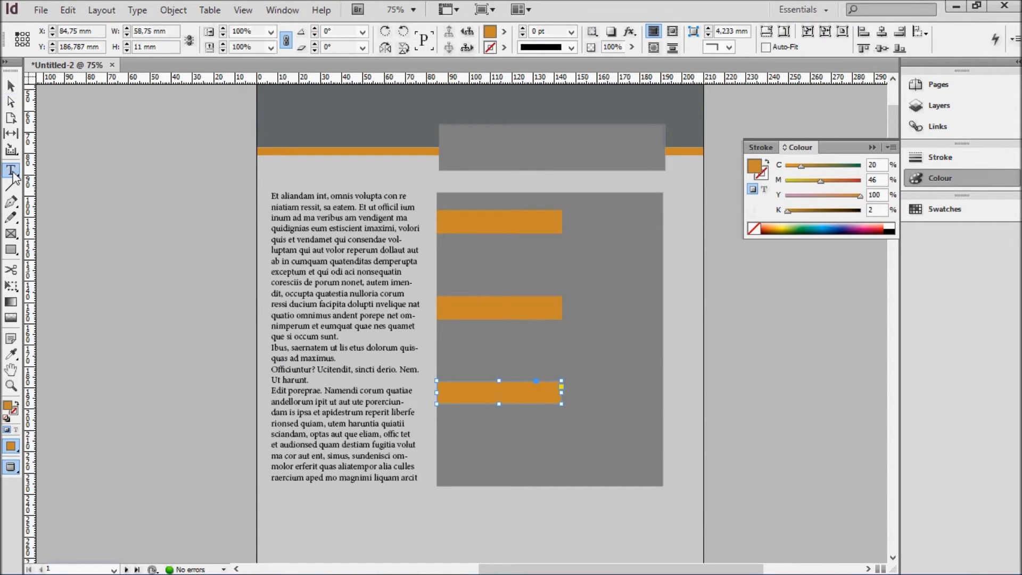
pyautogui.moveTo(443, 245); pyautogui.dragTo(636, 293)
pyautogui.moveTo(652, 293); pyautogui.dragTo(652, 291)
pyautogui.rightClick(476, 265)
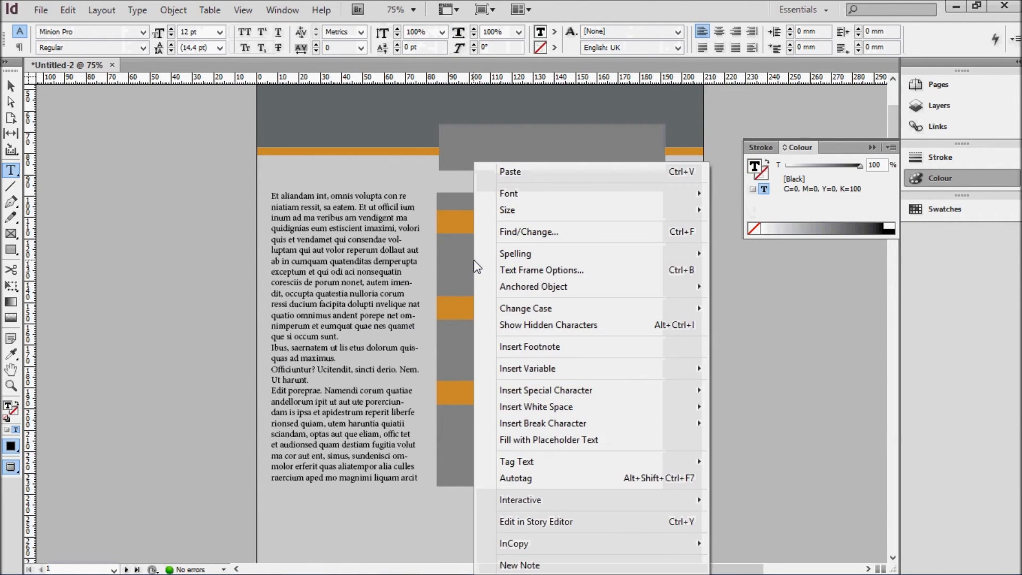
pyautogui.click(564, 439)
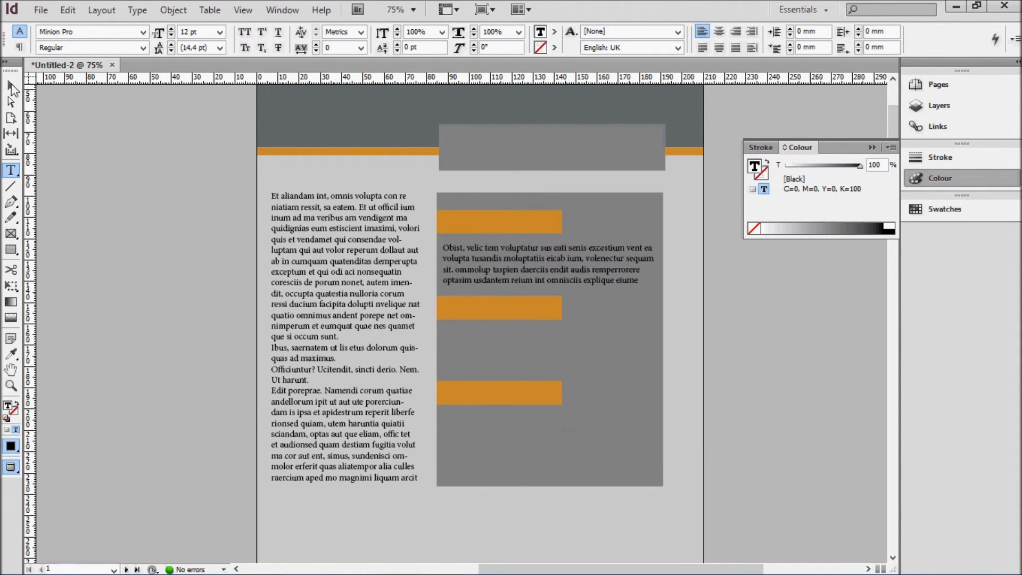
# - Copy the placeholder paragraph below the second and third orange bars and deselect it
pyautogui.click(11, 86)
pyautogui.moveTo(499, 254); pyautogui.dragTo(522, 441)
pyautogui.click(158, 341)
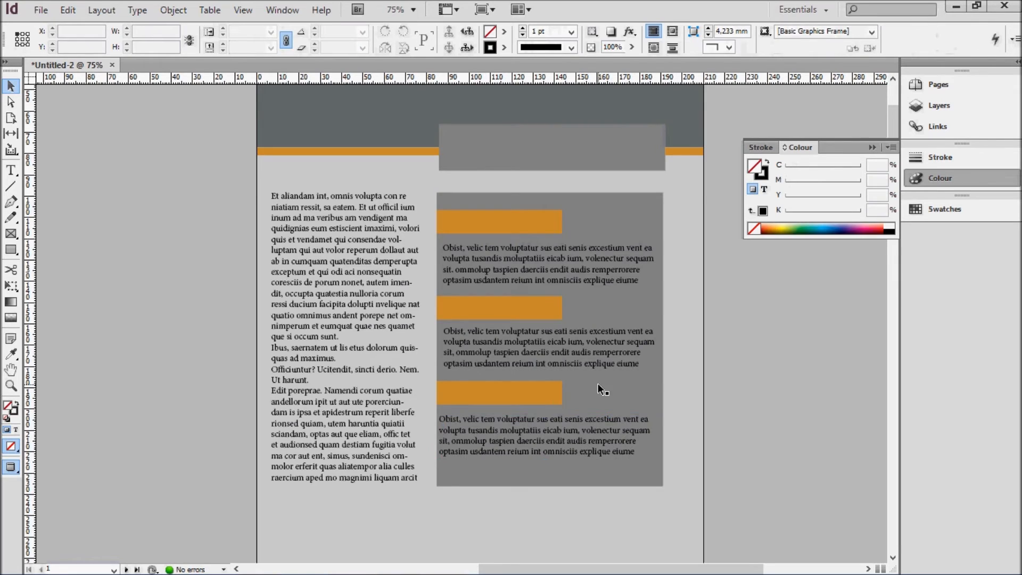
pyautogui.scroll(1, 599, 383)
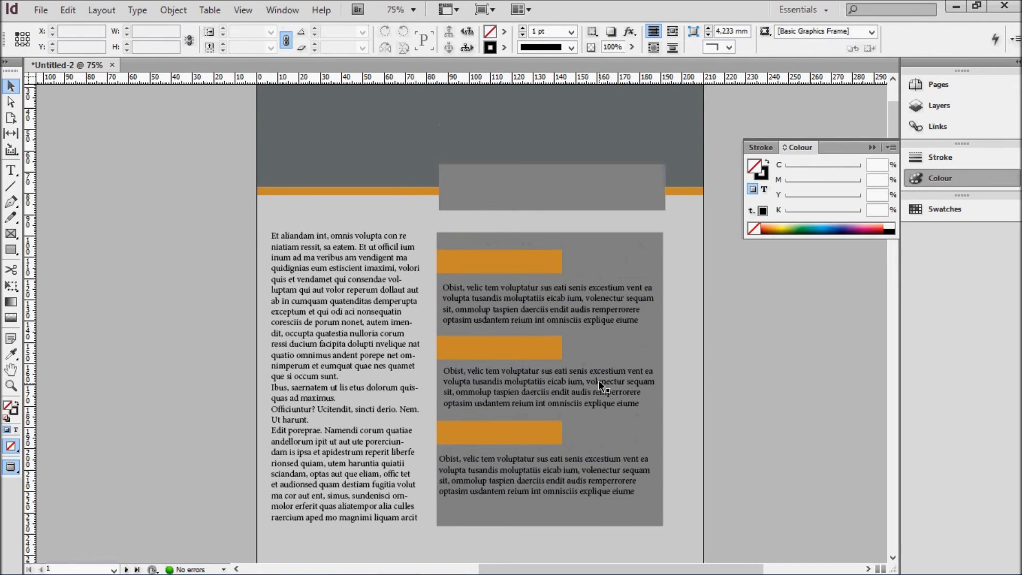
# - Draw a text frame over the first orange bar and fill it with placeholder text
pyautogui.click(497, 299)
pyautogui.press('t')
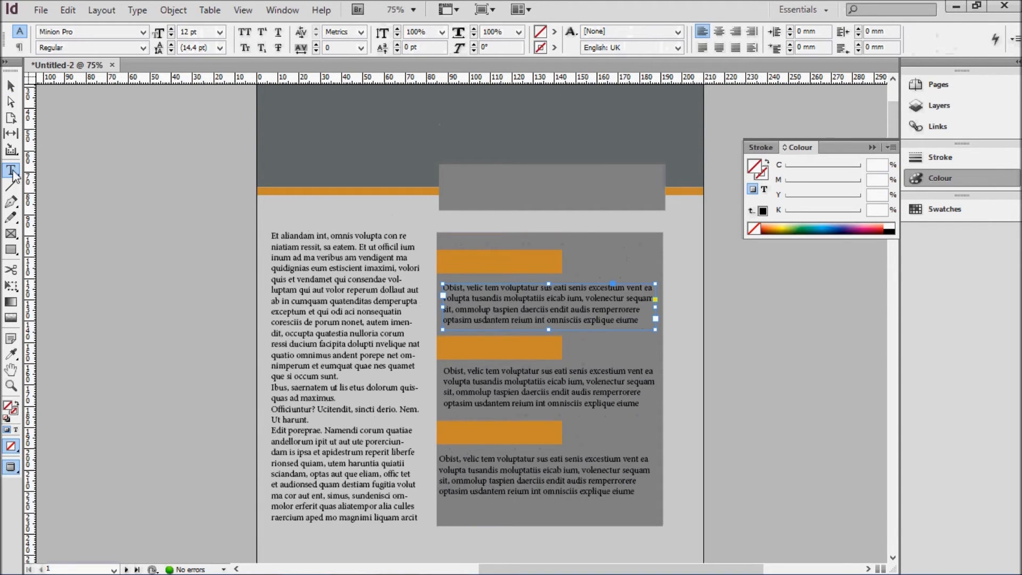
pyautogui.moveTo(443, 258); pyautogui.dragTo(562, 272)
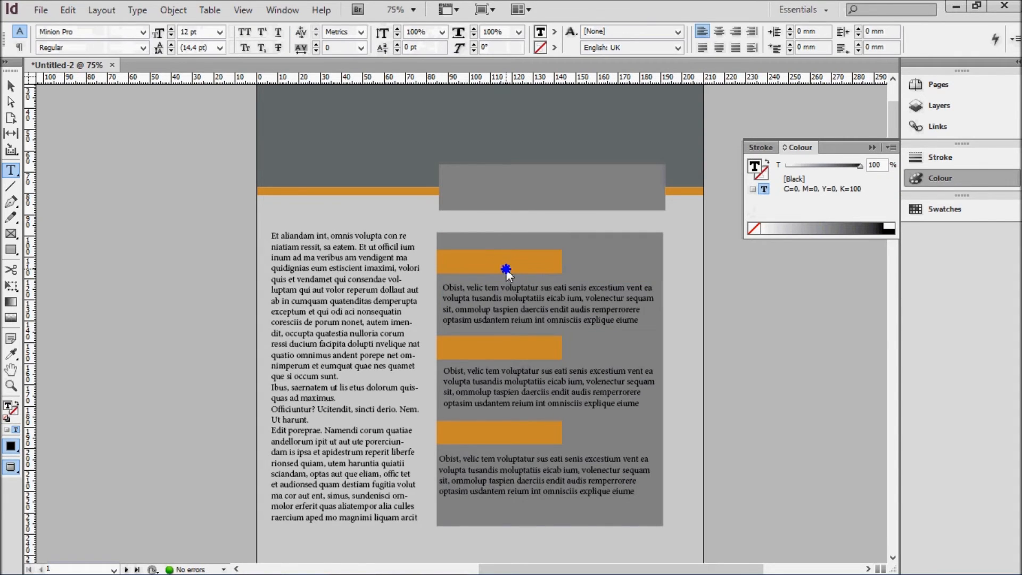
pyautogui.rightClick(506, 270)
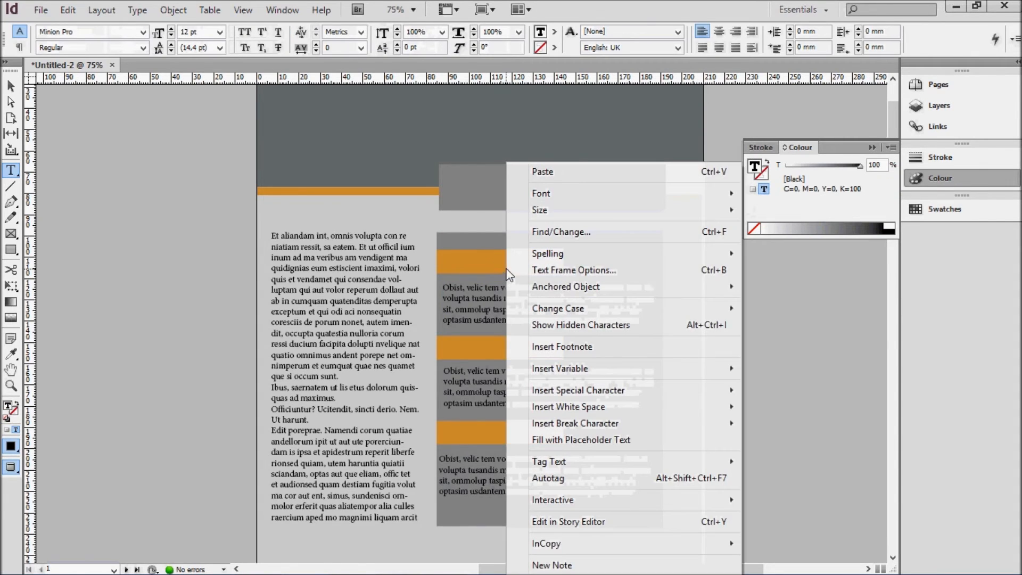
pyautogui.click(594, 440)
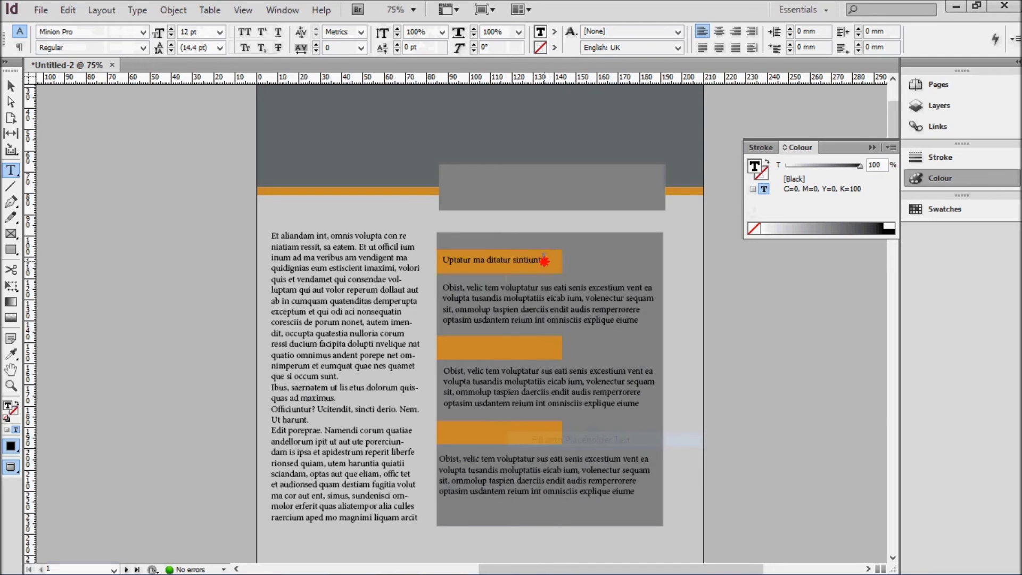
# - Delete the text over the first orange bar and refill its frame with fresh placeholder text
pyautogui.press('BackSpace')
pyautogui.press('BackSpace')
pyautogui.press('BackSpace')
pyautogui.press('BackSpace')
pyautogui.press('BackSpace')
pyautogui.press('BackSpace')
pyautogui.press('BackSpace')
pyautogui.press('BackSpace')
pyautogui.press('BackSpace')
pyautogui.press('BackSpace')
pyautogui.press('BackSpace')
pyautogui.press('BackSpace')
pyautogui.press('BackSpace')
pyautogui.press('BackSpace')
pyautogui.press('BackSpace')
pyautogui.press('BackSpace')
pyautogui.press('BackSpace')
pyautogui.press('BackSpace')
pyautogui.press('BackSpace')
pyautogui.press('BackSpace')
pyautogui.press('BackSpace')
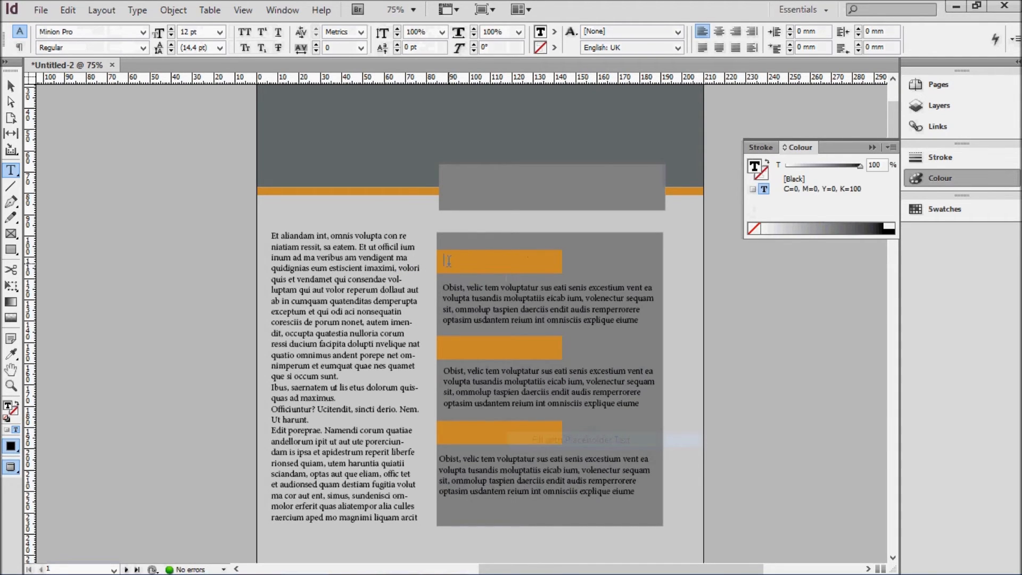
pyautogui.rightClick(449, 264)
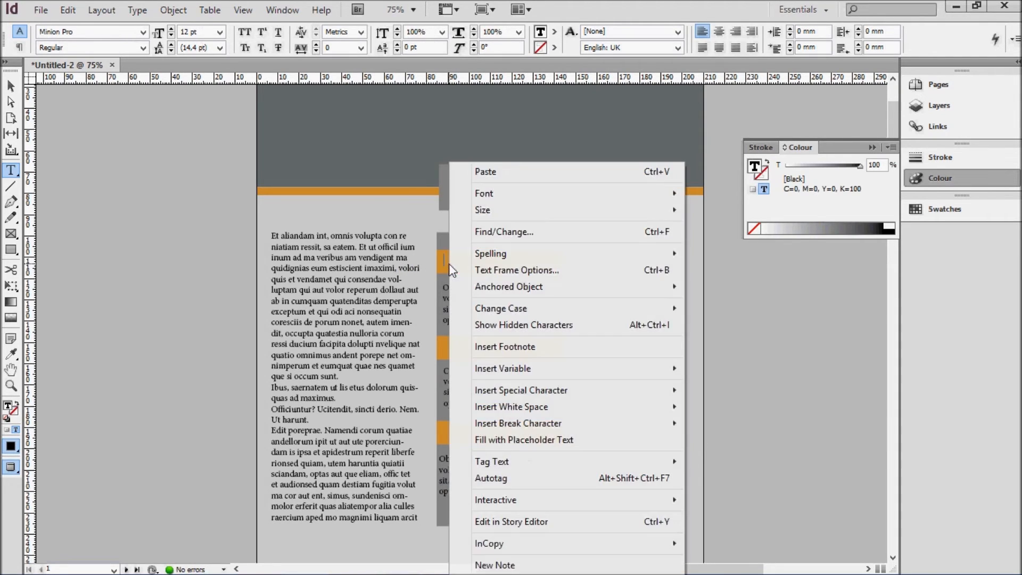
pyautogui.click(538, 440)
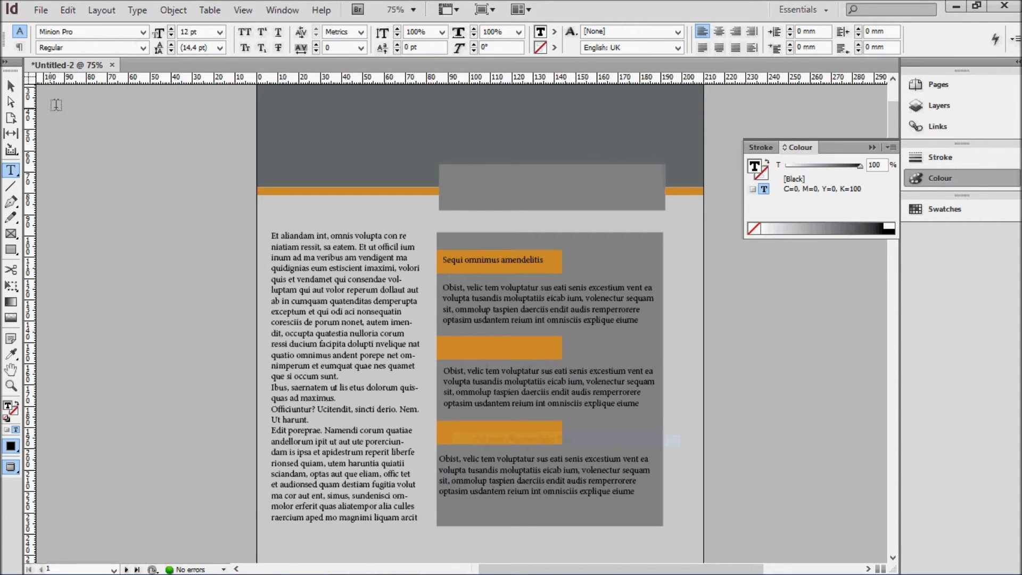
# - Set the heading text on the first orange bar to 24 pt and colour it white (Black at 0%)
pyautogui.moveTo(552, 261); pyautogui.dragTo(433, 262)
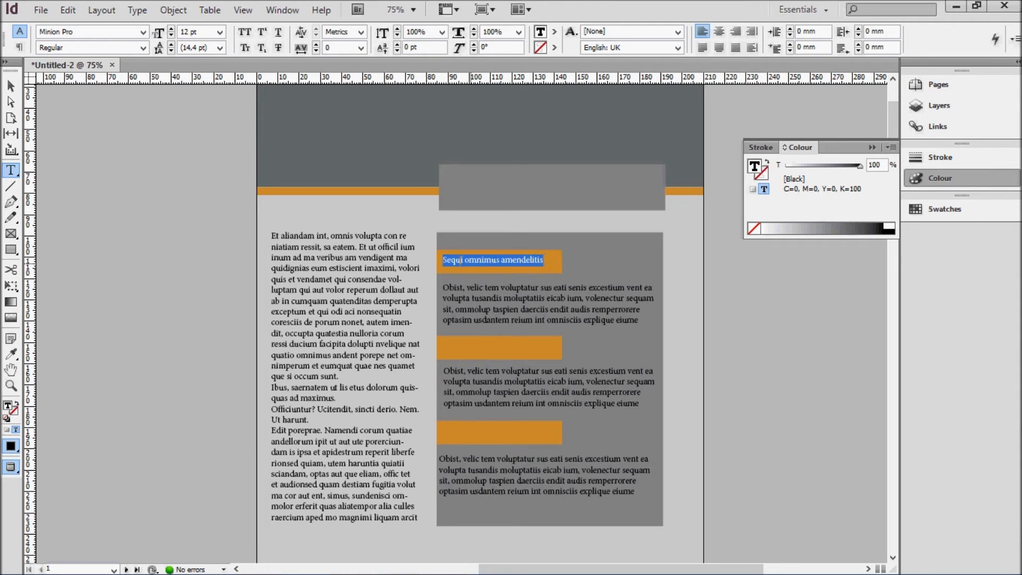
pyautogui.click(219, 33)
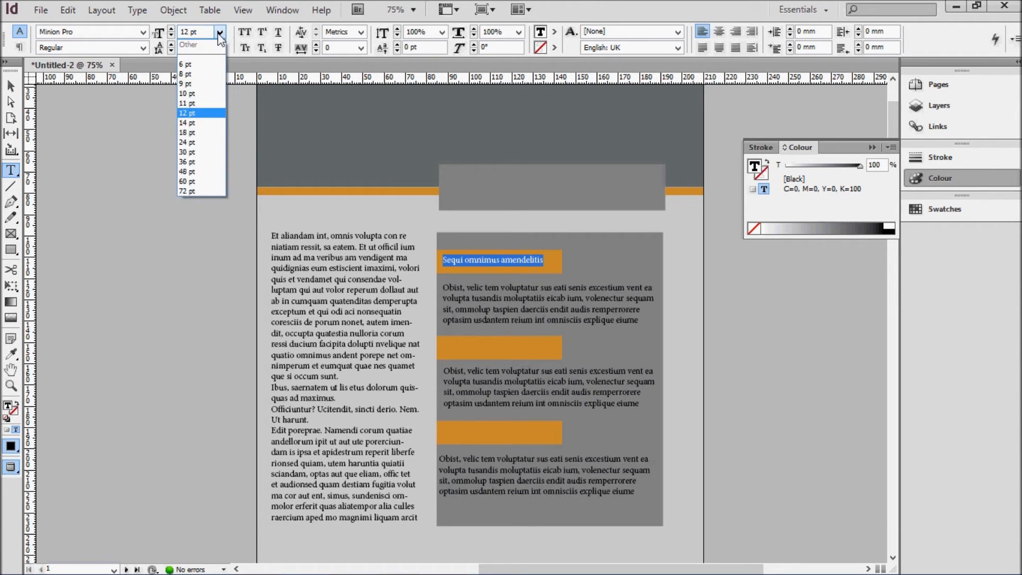
pyautogui.click(188, 132)
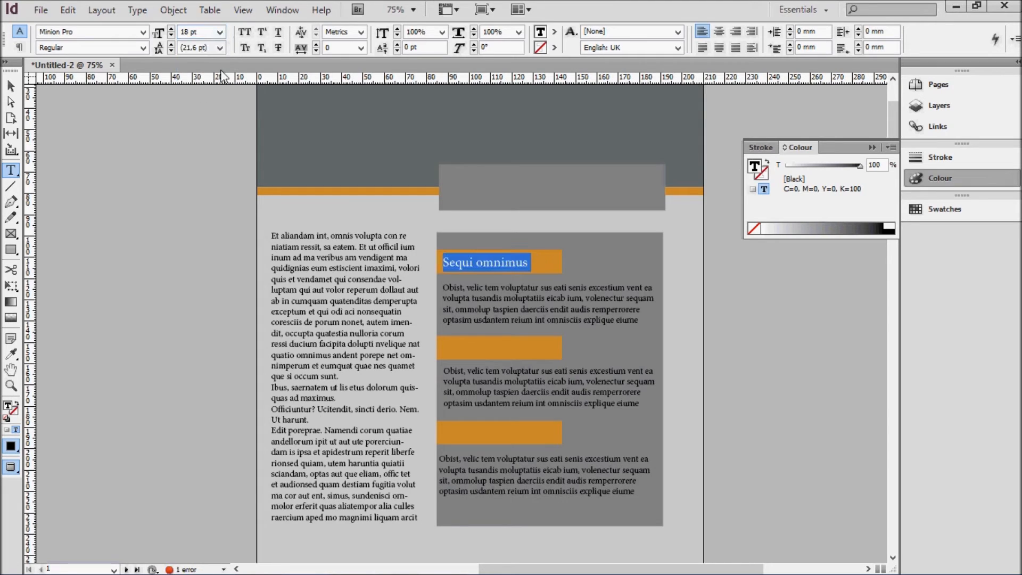
pyautogui.click(219, 33)
pyautogui.click(196, 144)
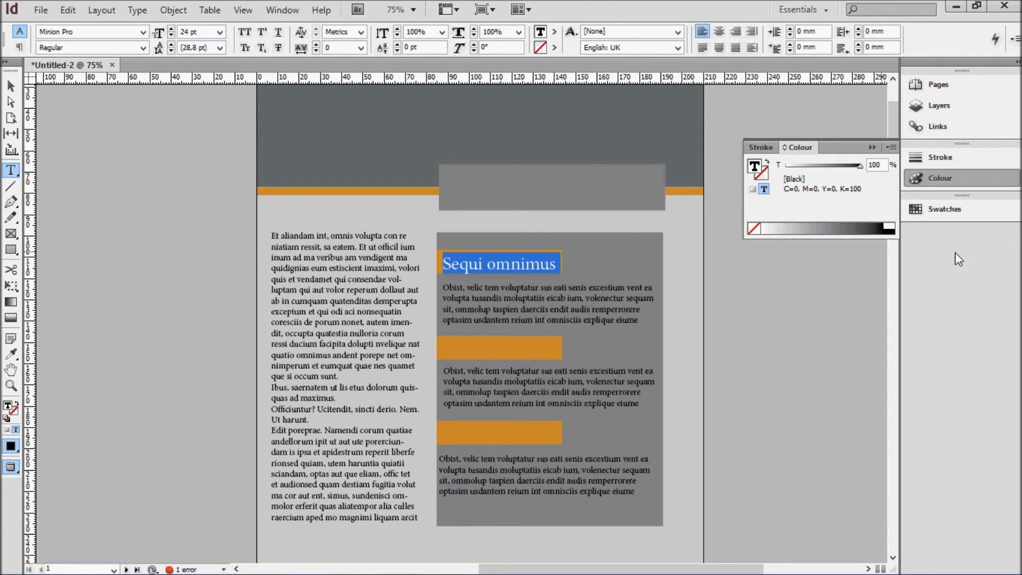
pyautogui.click(888, 228)
pyautogui.click(11, 85)
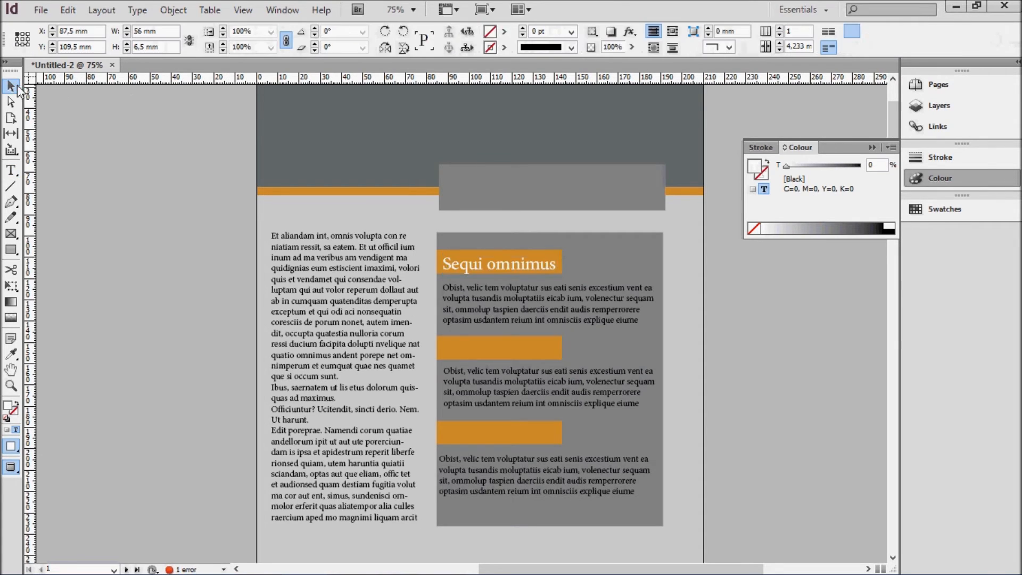
pyautogui.click(116, 177)
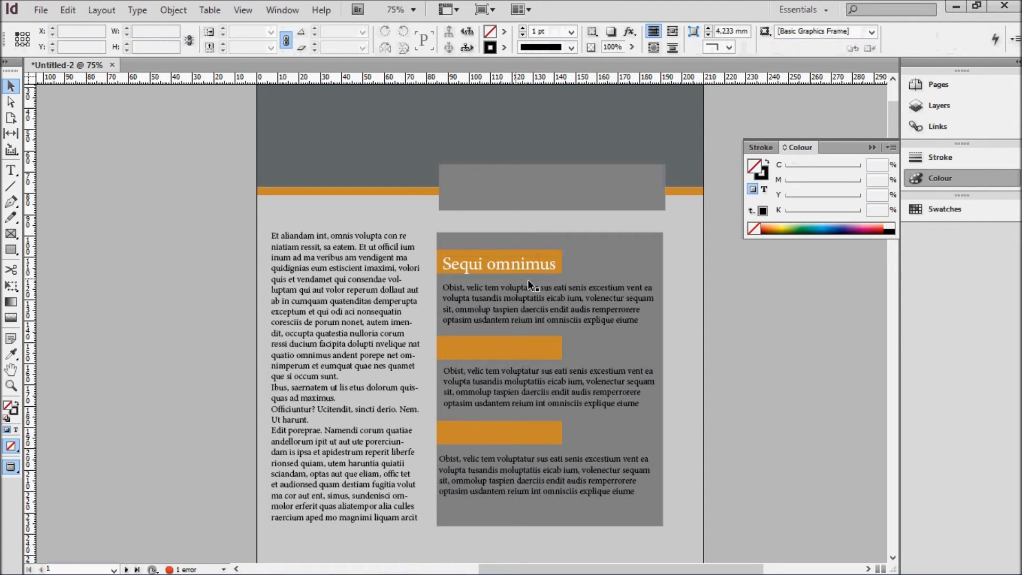
# - Nudge the heading slightly on the first orange bar and copy it onto the second and third orange bars
pyautogui.click(476, 268)
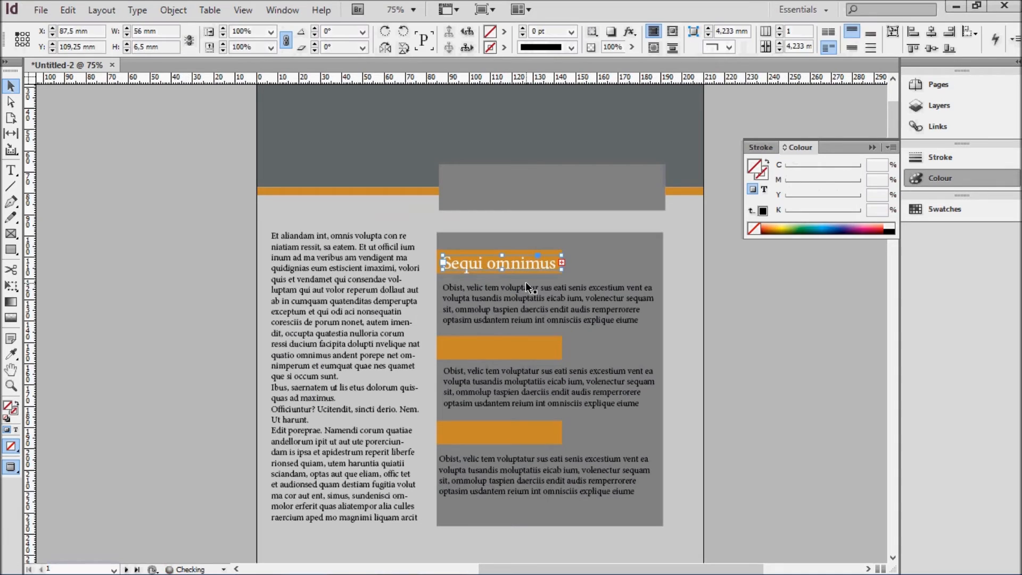
pyautogui.press('Left')
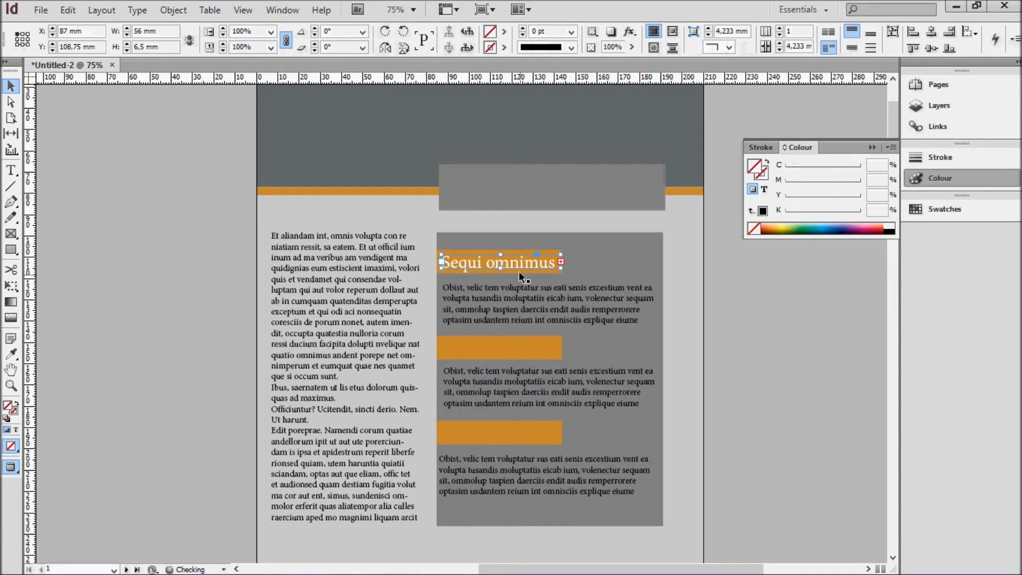
pyautogui.moveTo(519, 270); pyautogui.dragTo(520, 434)
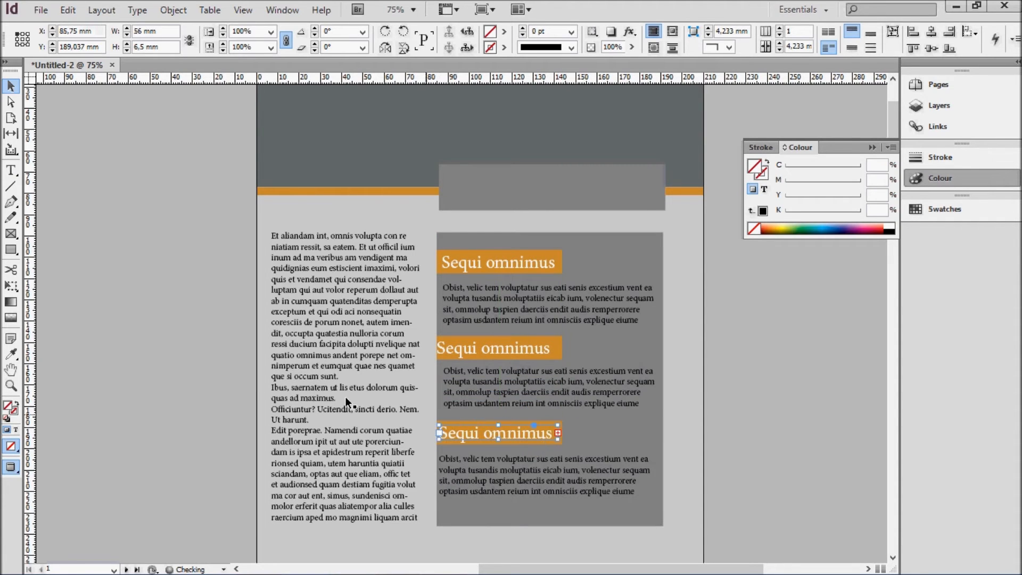
pyautogui.click(193, 377)
pyautogui.scroll(-4, 541, 368)
pyautogui.scroll(3, 541, 368)
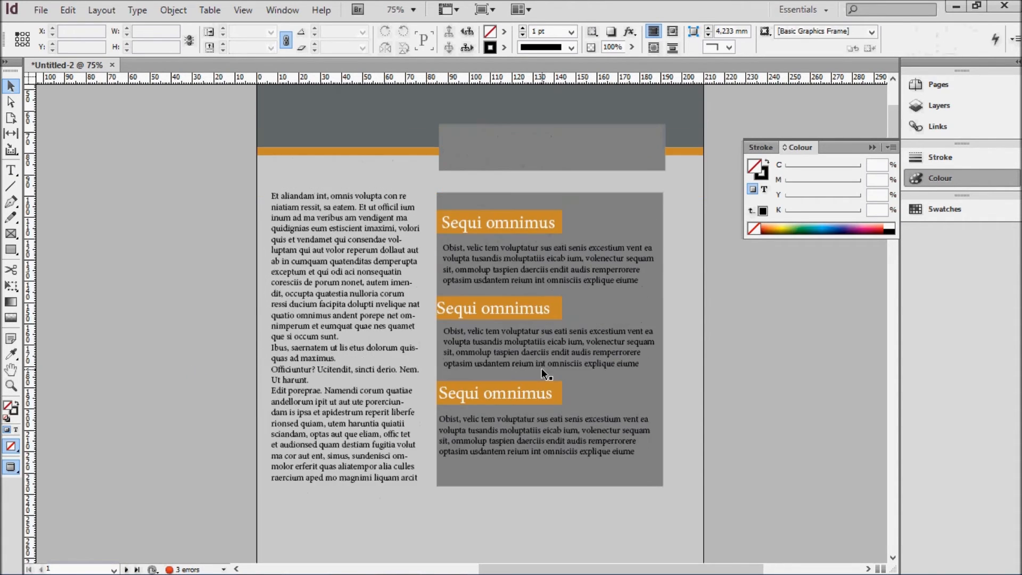
pyautogui.scroll(1, 542, 369)
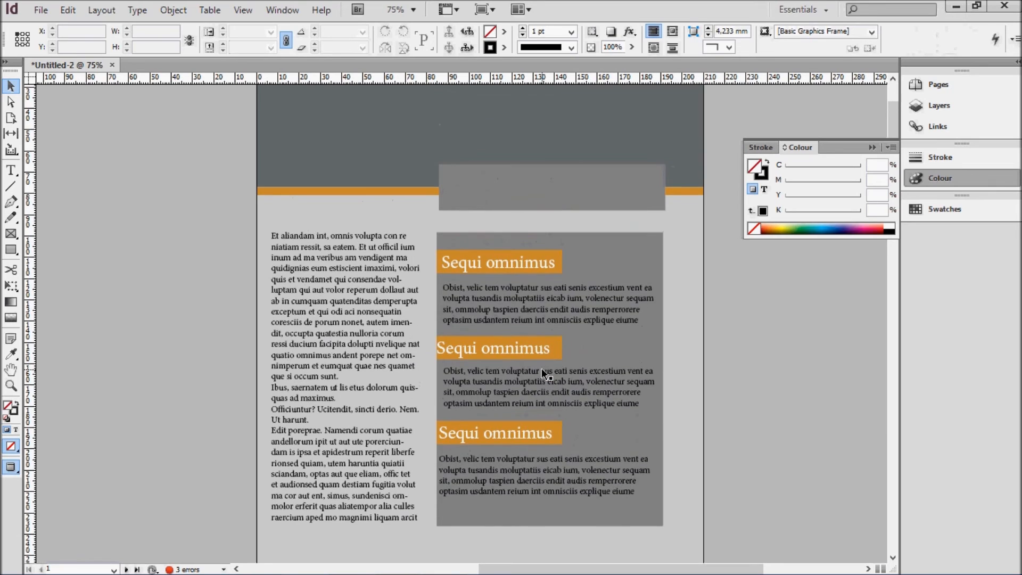
# - Move the heading on the first orange bar to X 84.75 mm and deselect it
pyautogui.click(503, 263)
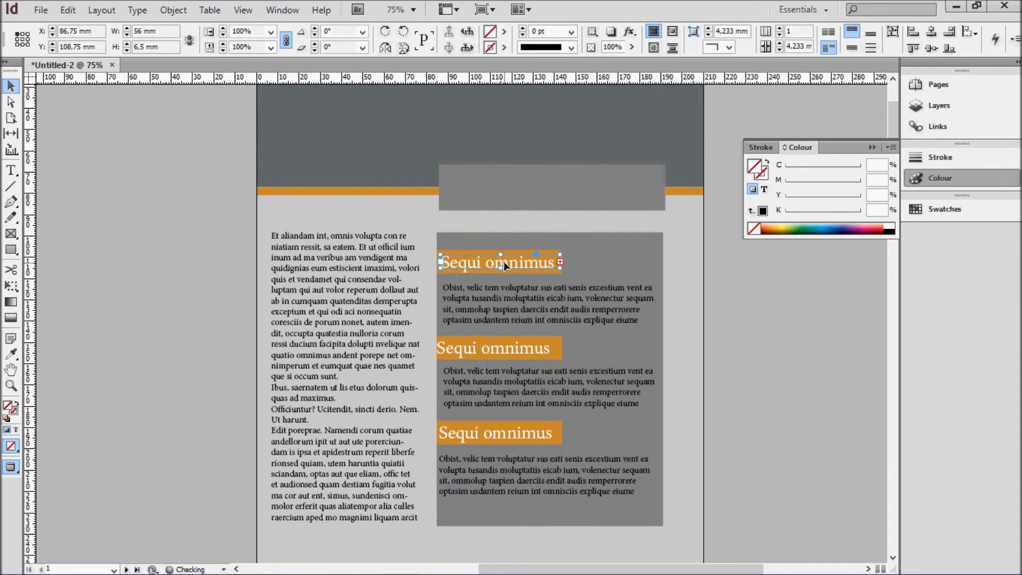
pyautogui.press('Left')
pyautogui.click(194, 265)
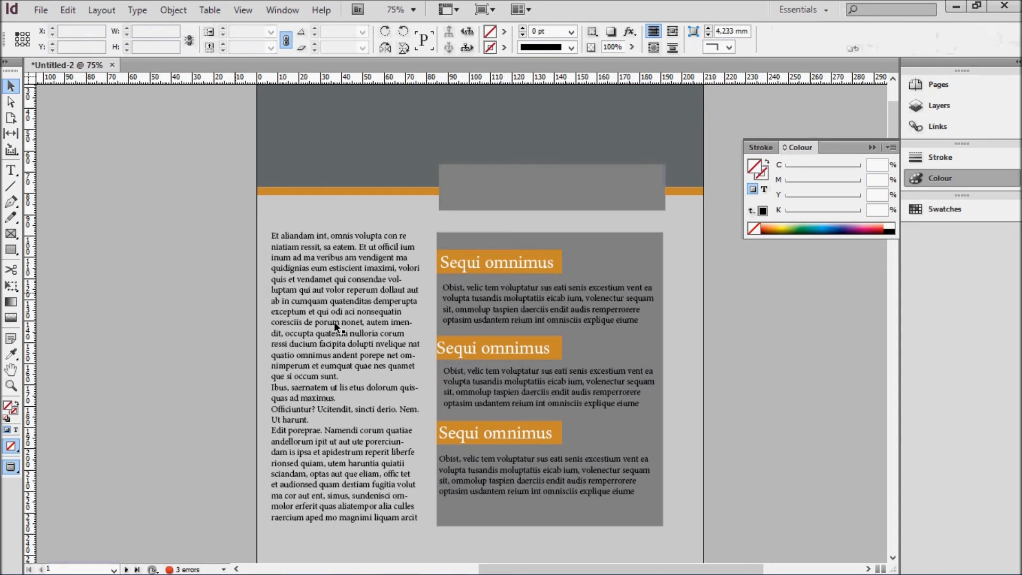
pyautogui.click(518, 260)
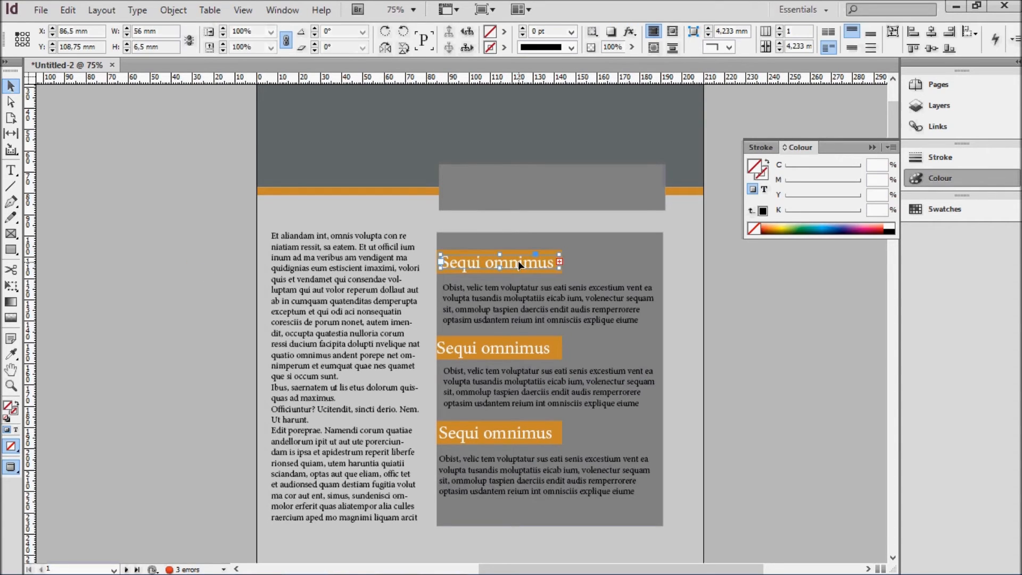
pyautogui.moveTo(519, 263); pyautogui.dragTo(515, 261)
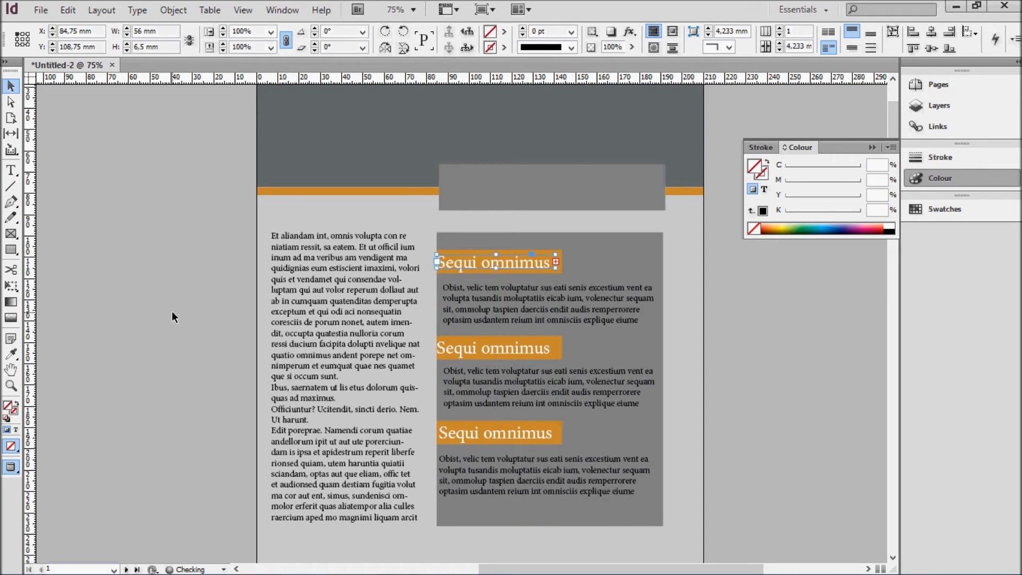
pyautogui.click(171, 311)
# - Copy the first orange bar's heading onto the grey box overlapping the header, at about X 102 mm, Y 72.4 mm
pyautogui.scroll(1, 564, 373)
pyautogui.scroll(-2, 564, 371)
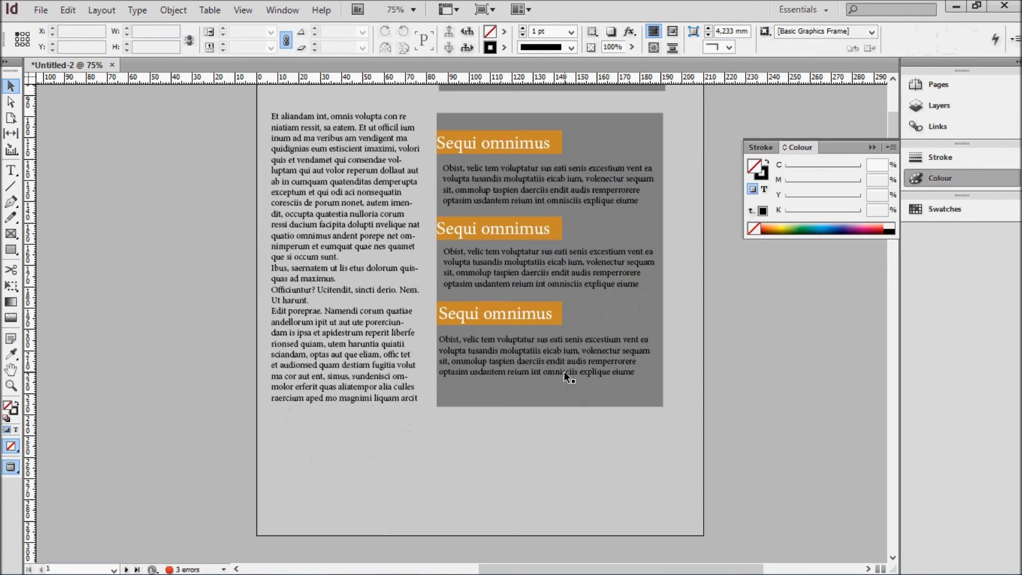
pyautogui.scroll(1, 563, 371)
pyautogui.scroll(1, 555, 324)
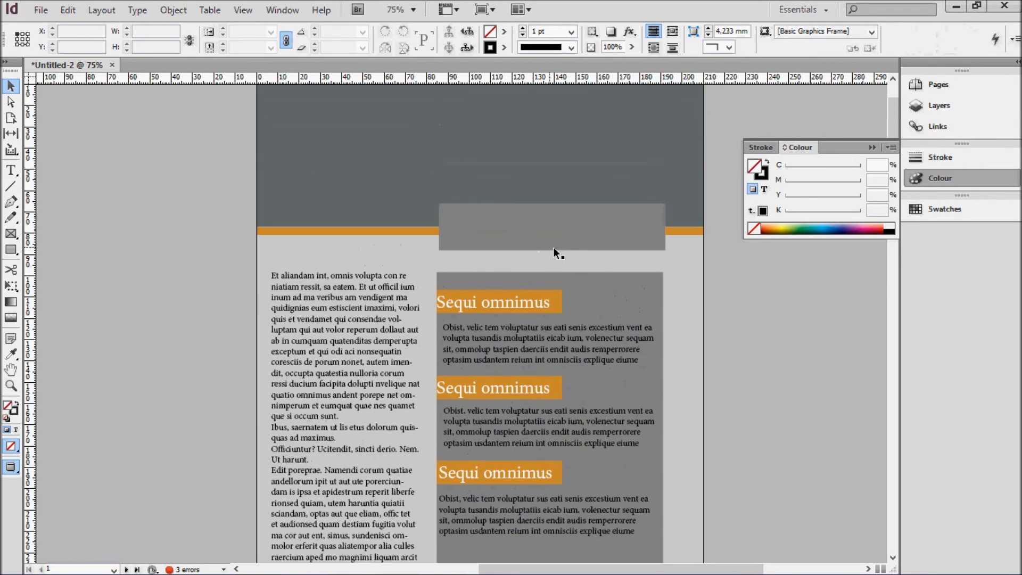
pyautogui.click(497, 305)
pyautogui.moveTo(511, 299); pyautogui.dragTo(534, 230)
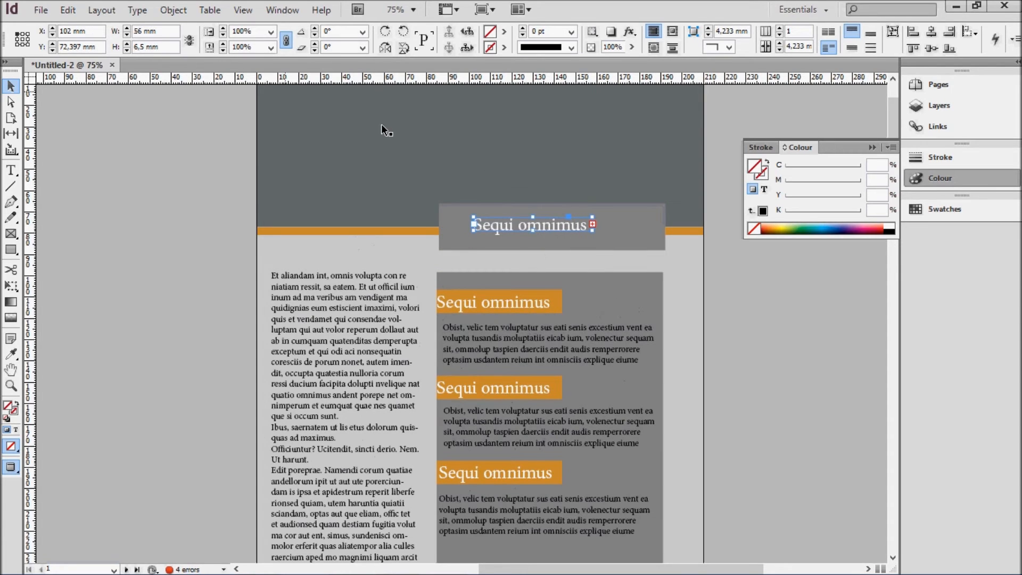
# - Set the copied heading text in the upper grey box to 30 pt
pyautogui.click(12, 173)
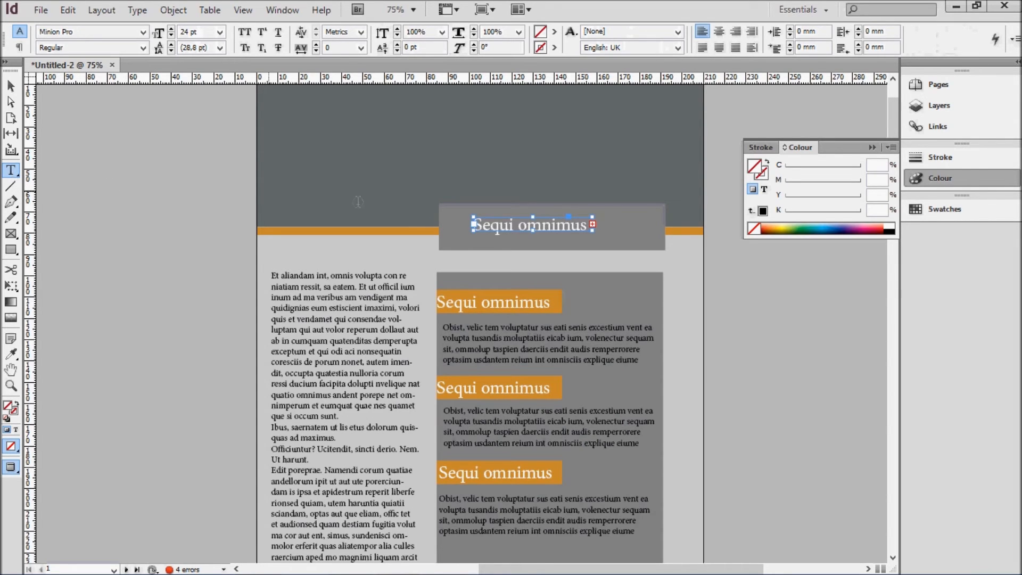
pyautogui.moveTo(588, 232); pyautogui.dragTo(459, 222)
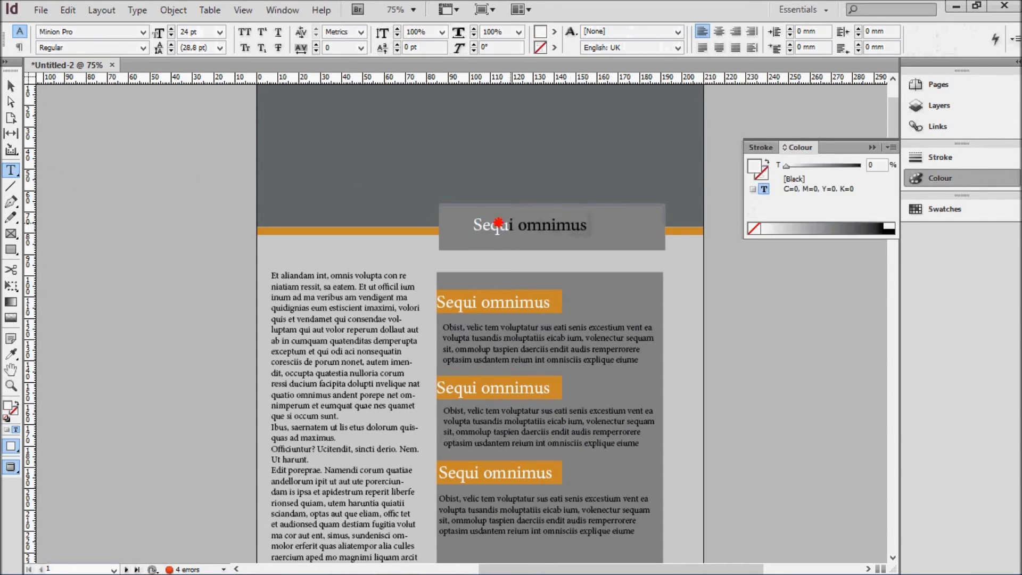
pyautogui.click(220, 32)
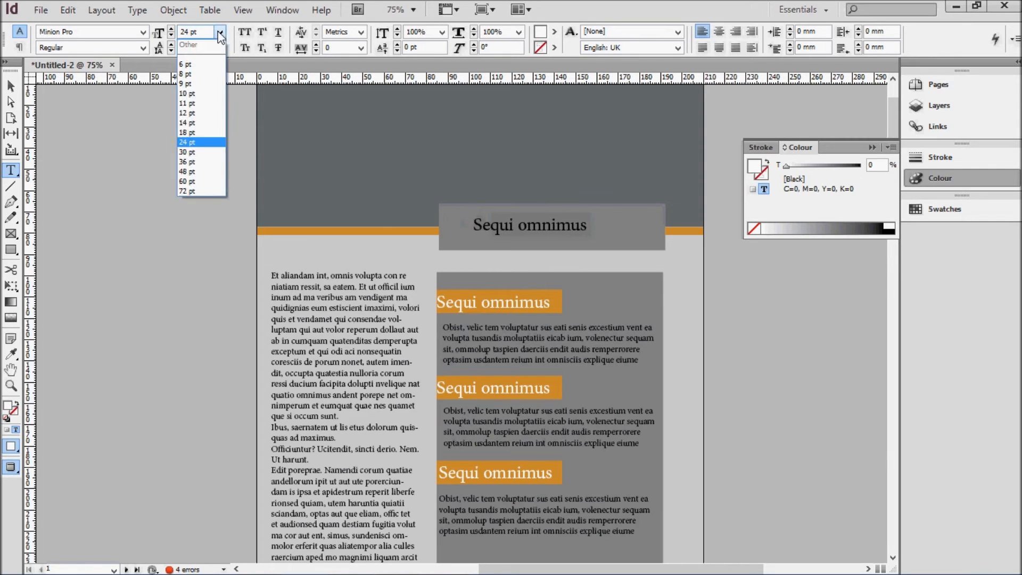
pyautogui.click(193, 161)
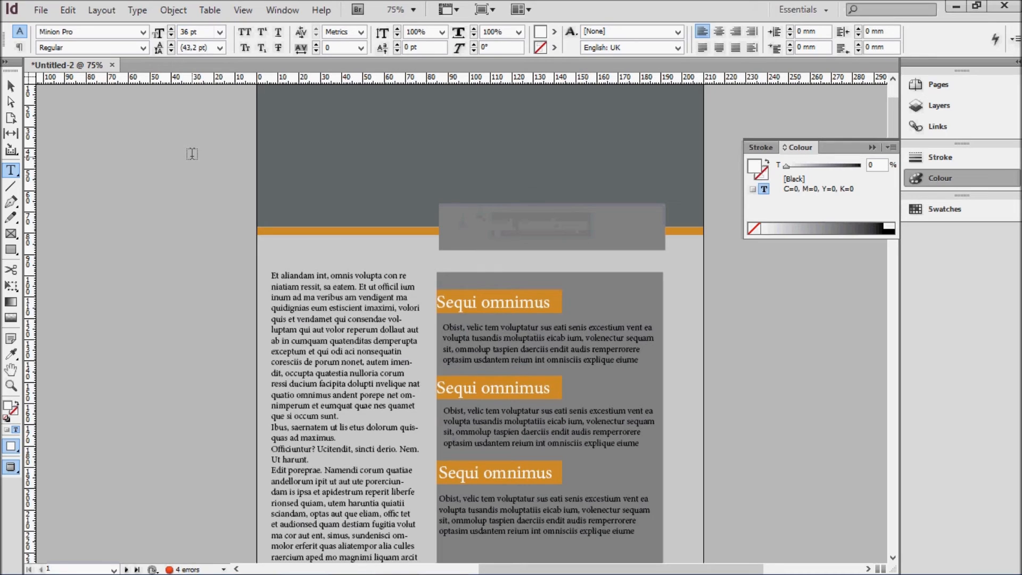
pyautogui.click(220, 32)
pyautogui.click(192, 152)
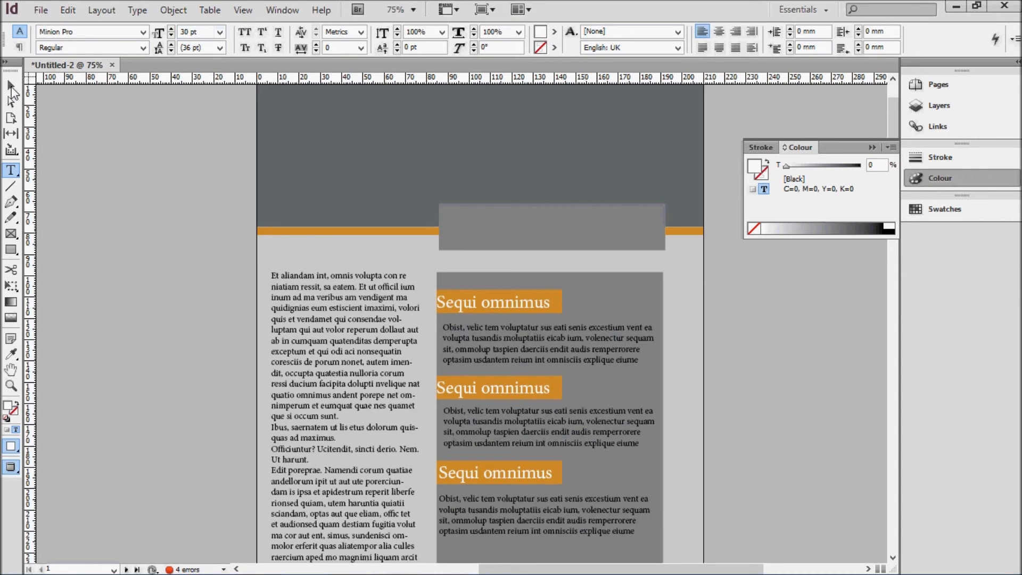
# - Fit the frame to the heading text, widen it to about 102 mm, and align it with the grey box's upper edge
pyautogui.click(13, 92)
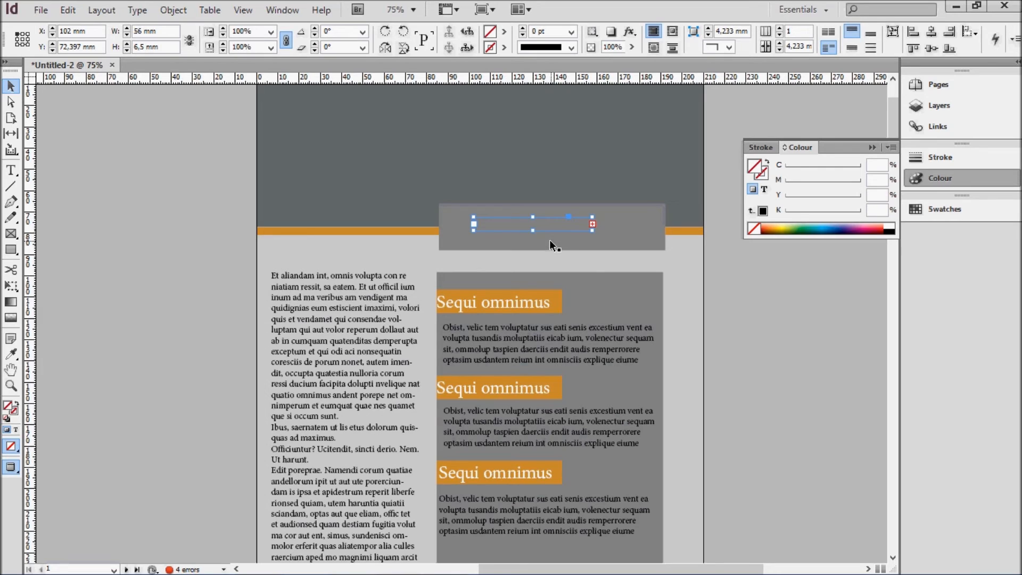
pyautogui.hotkey('ctrl', 'alt', 'c')
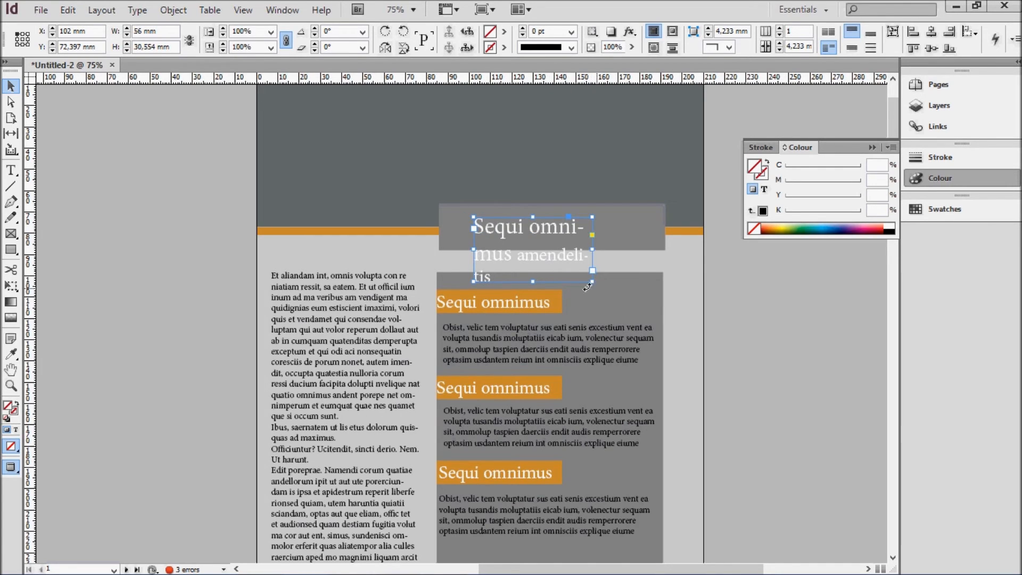
pyautogui.moveTo(591, 251); pyautogui.dragTo(656, 250)
pyautogui.moveTo(478, 248); pyautogui.dragTo(439, 244)
pyautogui.moveTo(557, 227); pyautogui.dragTo(561, 219)
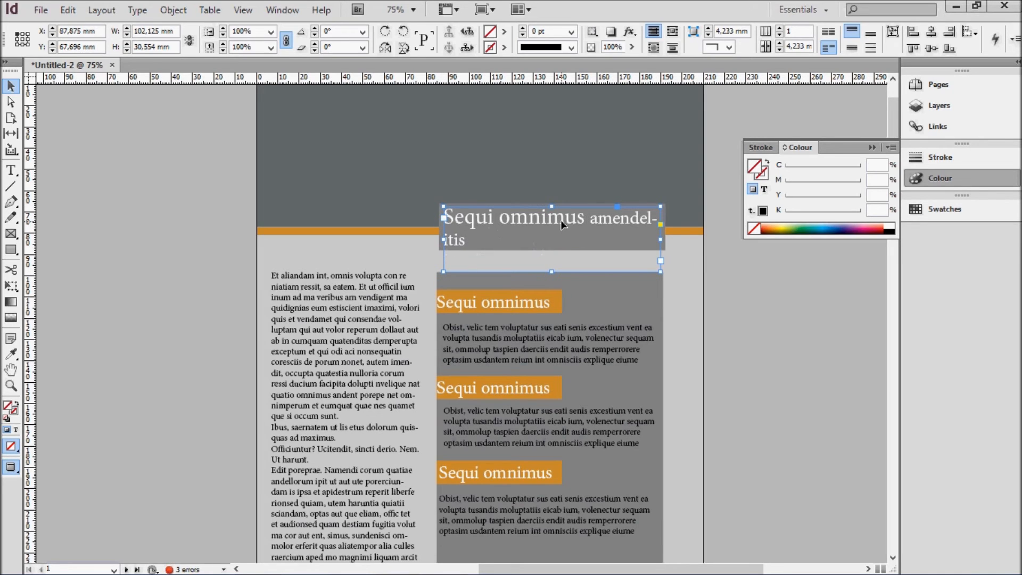
# - Delete the last four letters of the heading so it reads "Sequi omnimus amendel"
pyautogui.click(12, 171)
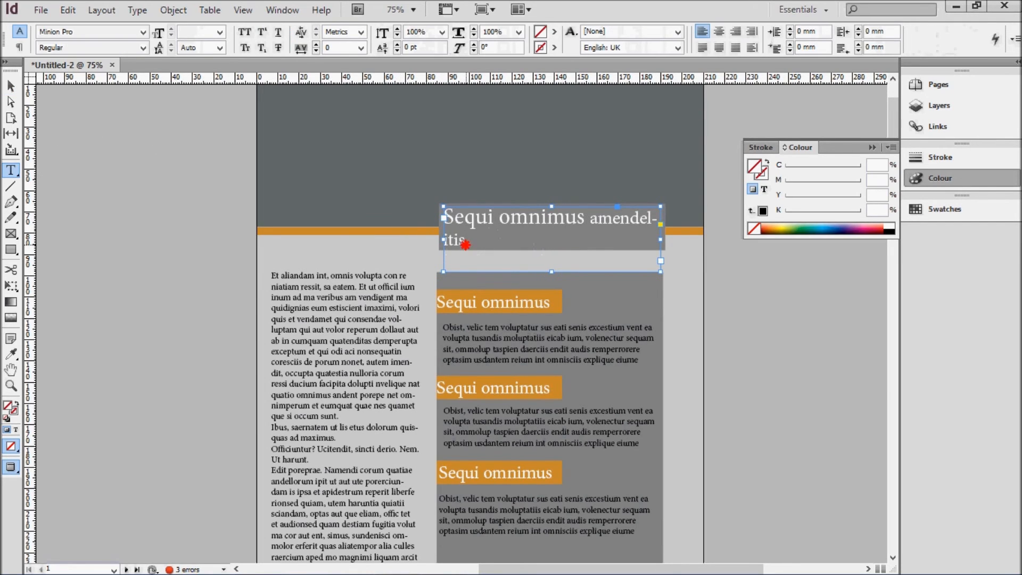
pyautogui.click(430, 242)
pyautogui.press('BackSpace')
pyautogui.press('BackSpace')
pyautogui.press('BackSpace')
pyautogui.press('BackSpace')
# - Fit the frame to the shortened heading, move it down to about X 88 mm, Y 75 mm within the grey box, and deselect it
pyautogui.click(11, 85)
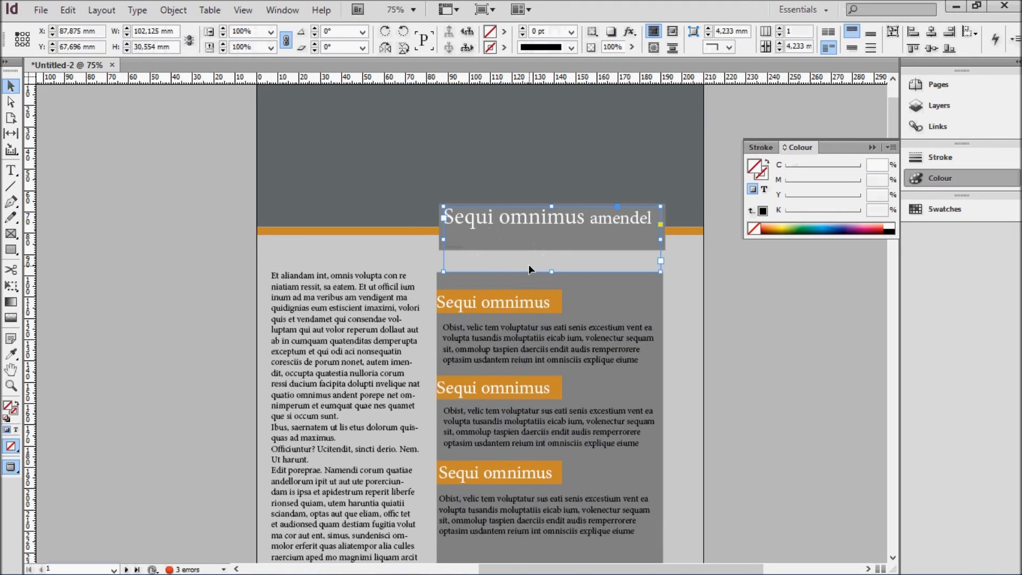
pyautogui.hotkey('ctrl', 'alt', 'c')
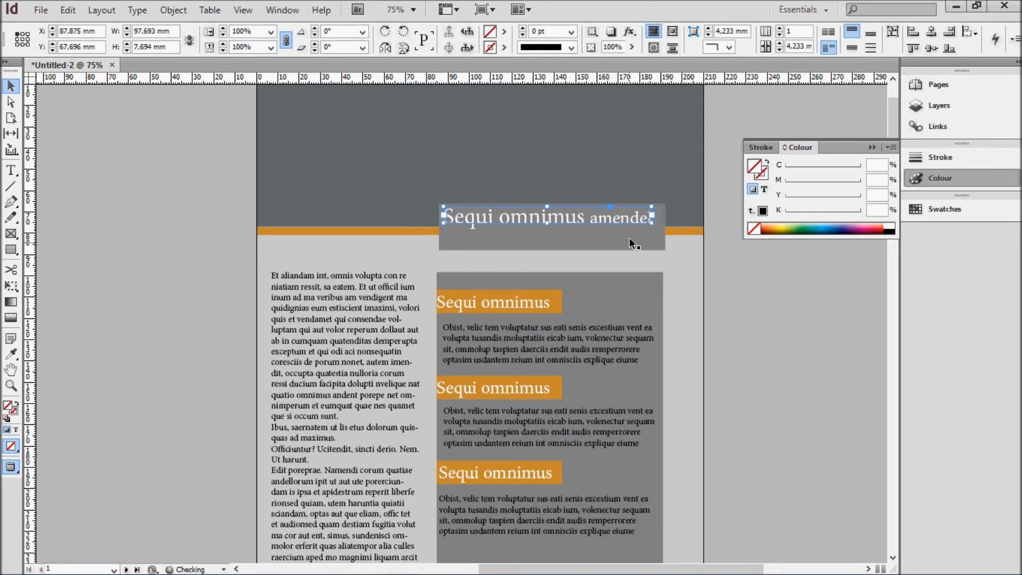
pyautogui.moveTo(611, 218); pyautogui.dragTo(612, 224)
pyautogui.press('Down')
pyautogui.press('Down')
pyautogui.press('Down')
pyautogui.press('Down')
pyautogui.press('Down')
pyautogui.press('Down')
pyautogui.press('Down')
pyautogui.press('Down')
pyautogui.press('Down')
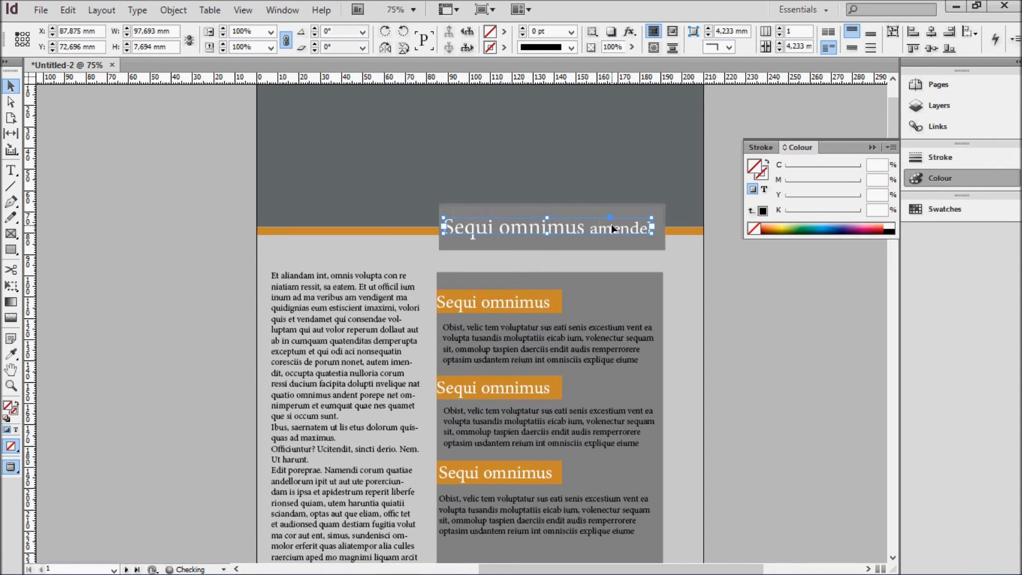
pyautogui.moveTo(611, 222); pyautogui.dragTo(572, 232)
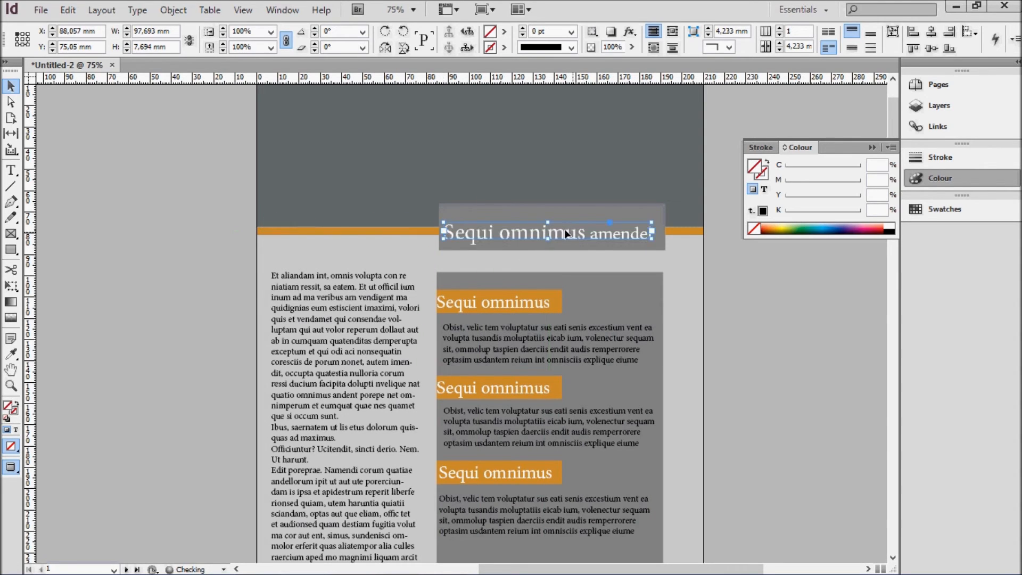
pyautogui.click(217, 228)
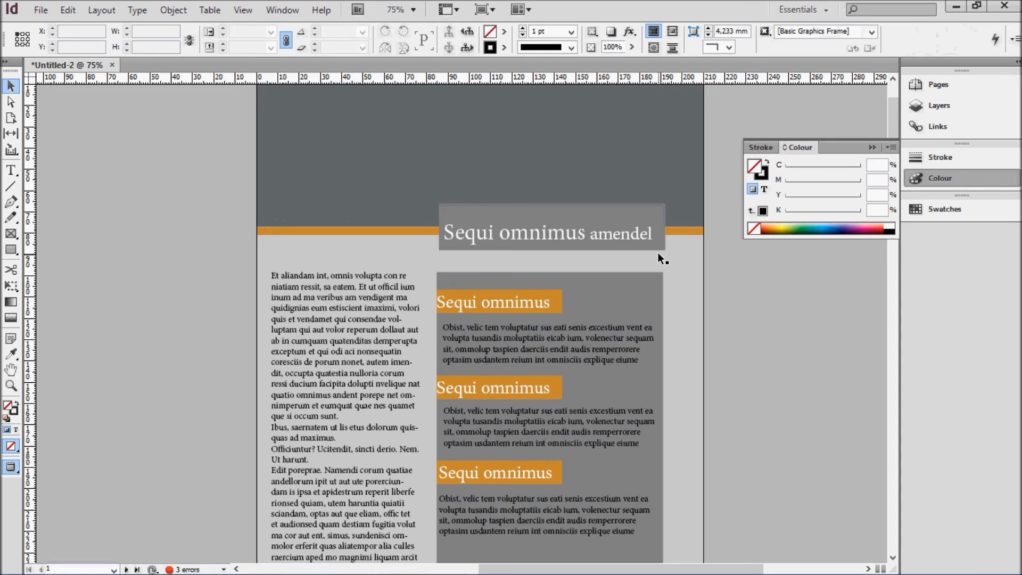
# - Nudge the "Sequi omnimus amendel" heading right and up to about X 88.8 mm, Y 73.8 mm, and deselect it
pyautogui.click(647, 237)
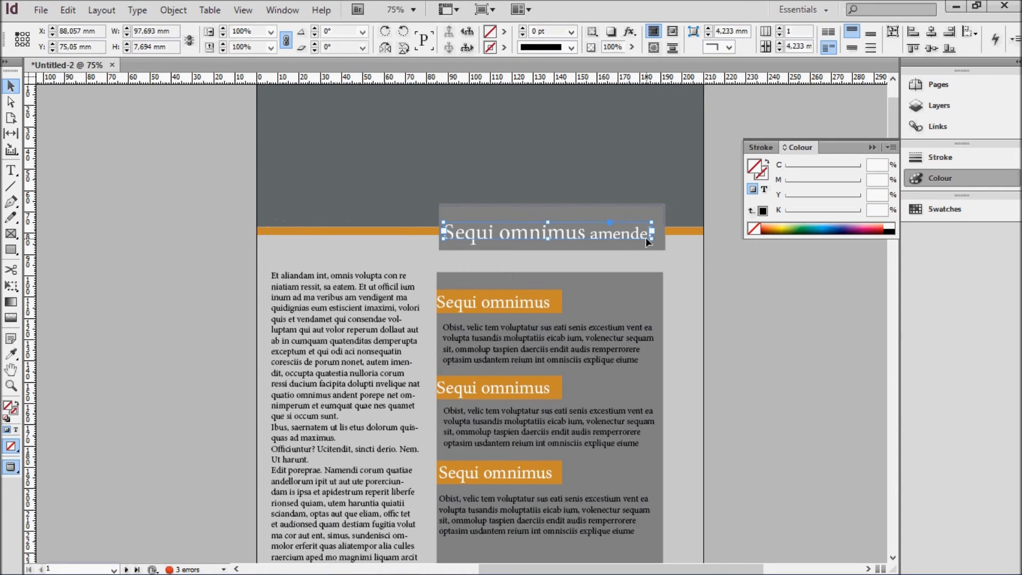
pyautogui.press('Right')
pyautogui.press('Up')
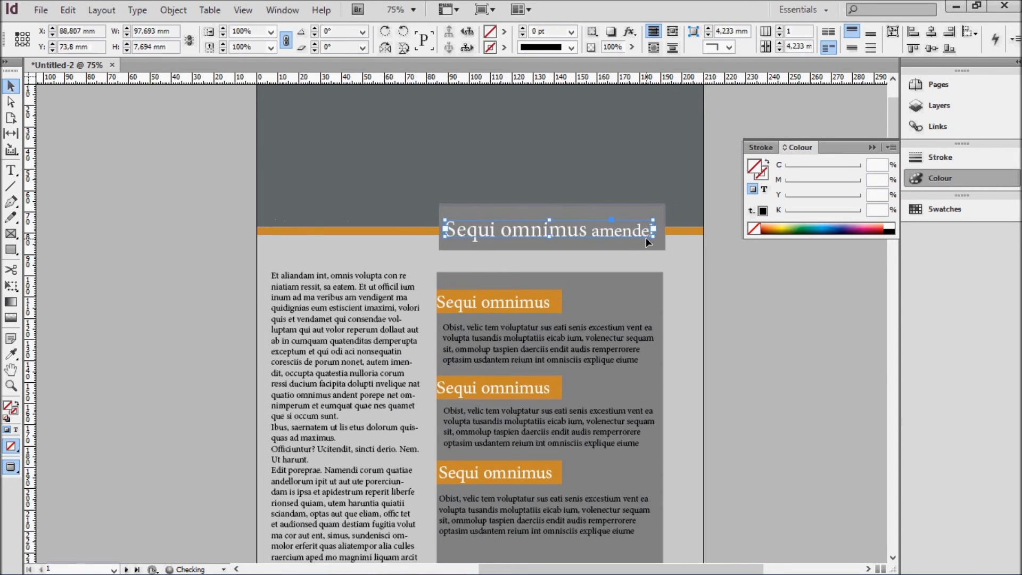
pyautogui.click(204, 301)
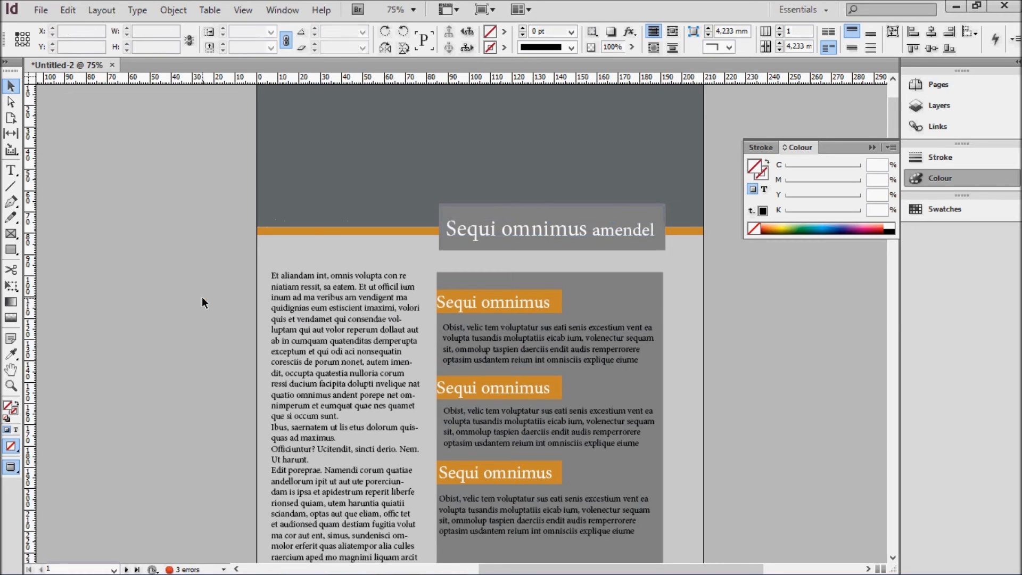
# - Review the page layout from the dark header block down to the empty area beneath the columns
pyautogui.hotkey('ctrl', '-')
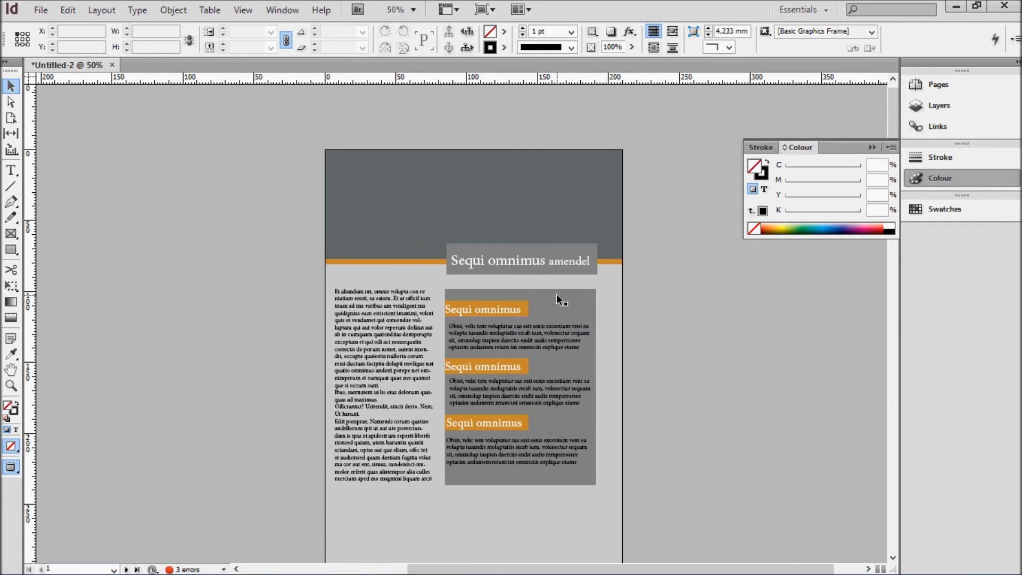
pyautogui.hotkey('ctrl', '=')
pyautogui.scroll(3, 585, 315)
pyautogui.scroll(-3, 586, 315)
pyautogui.scroll(3, 586, 315)
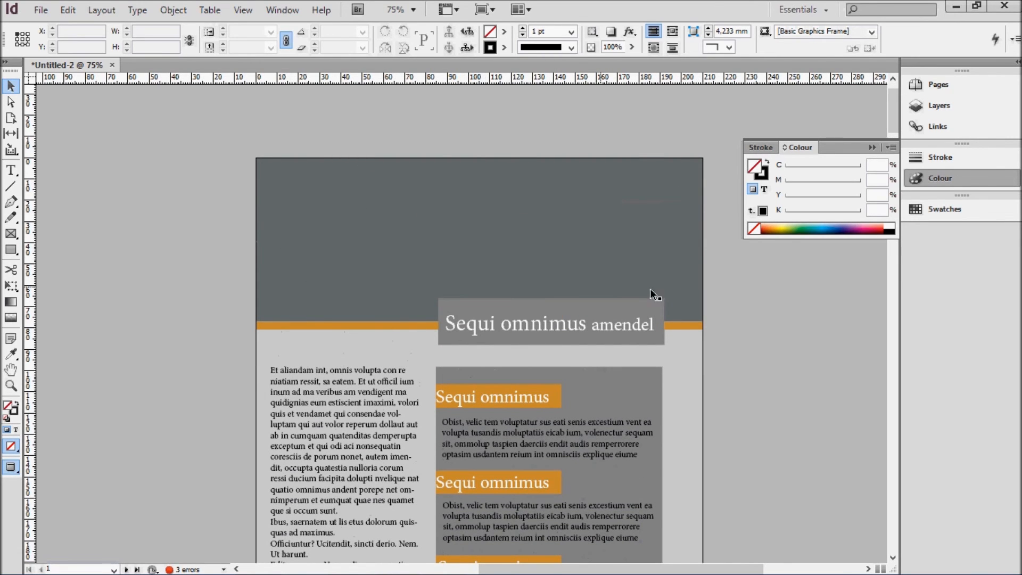
pyautogui.scroll(-10, 650, 288)
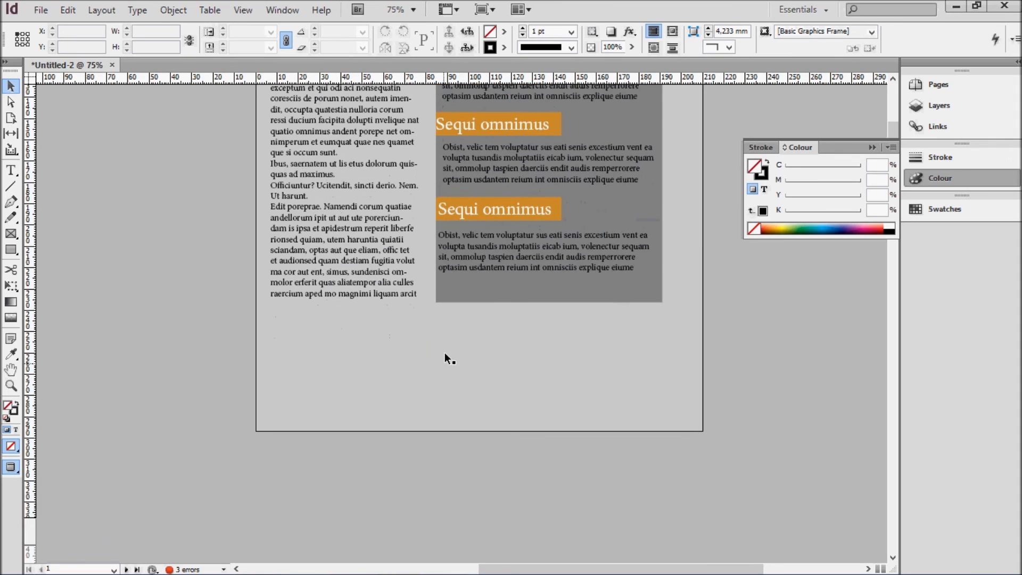
pyautogui.scroll(8, 588, 381)
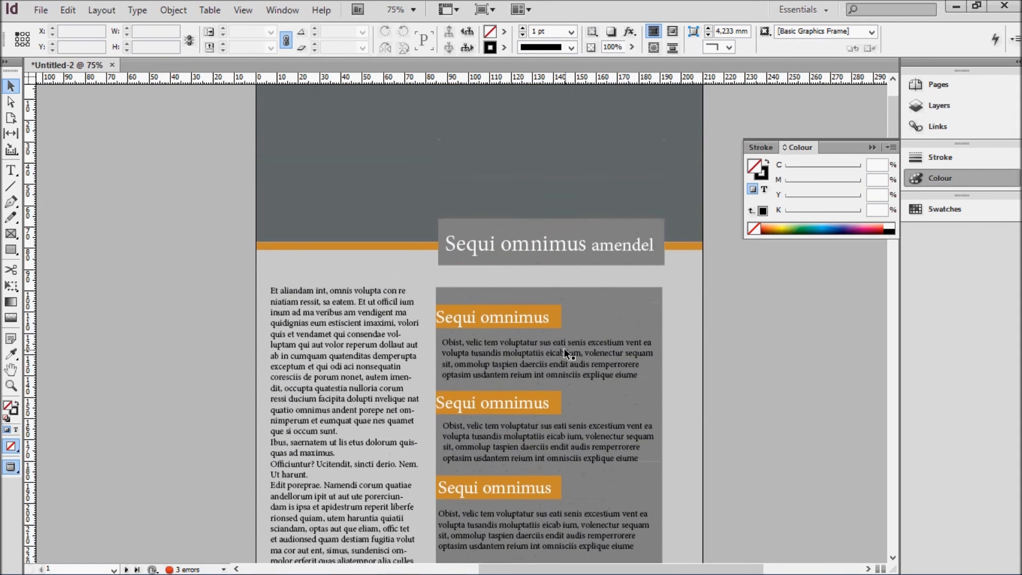
pyautogui.scroll(2, 564, 337)
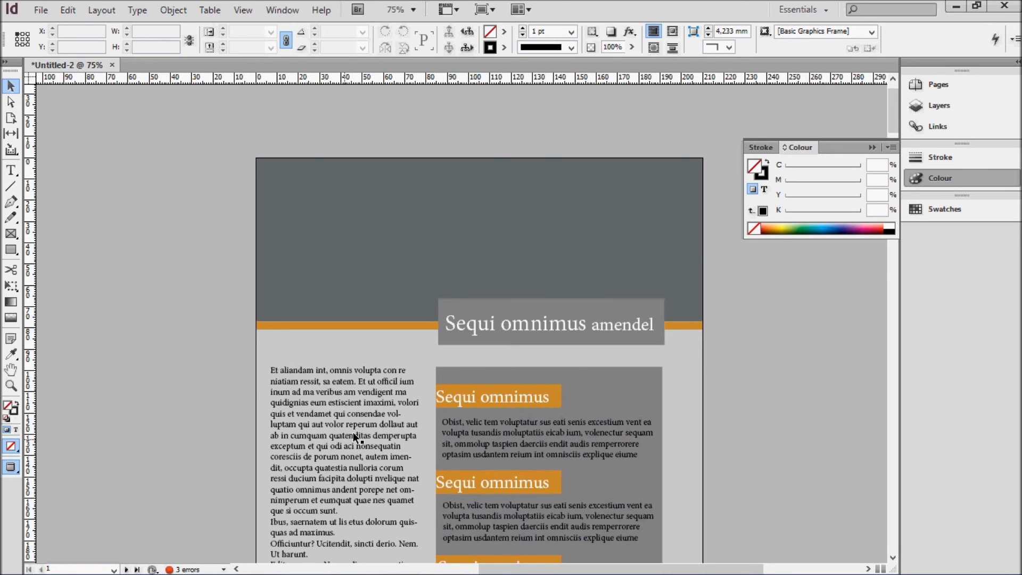
pyautogui.scroll(-3, 353, 407)
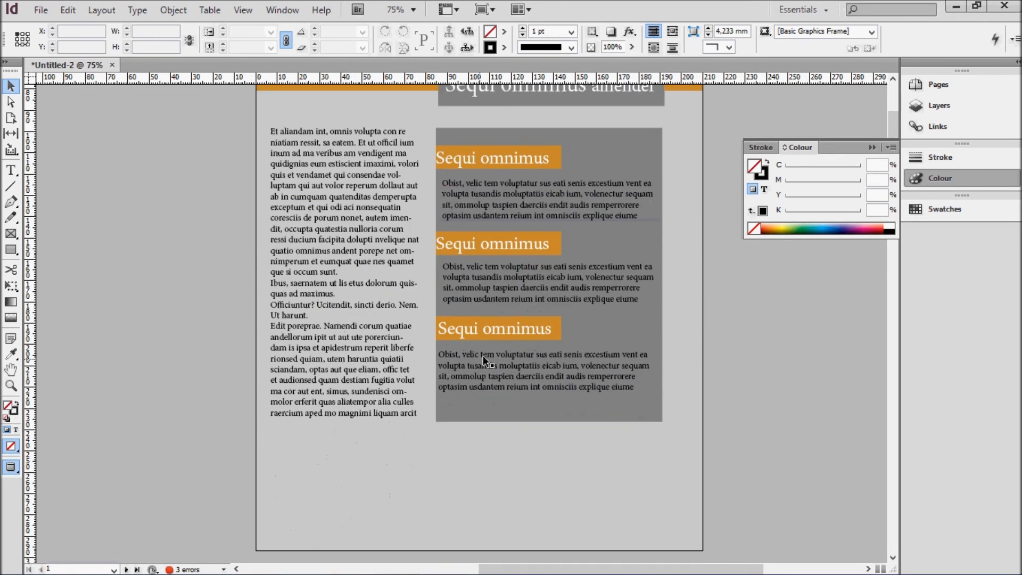
pyautogui.scroll(3, 486, 354)
pyautogui.scroll(-3, 506, 328)
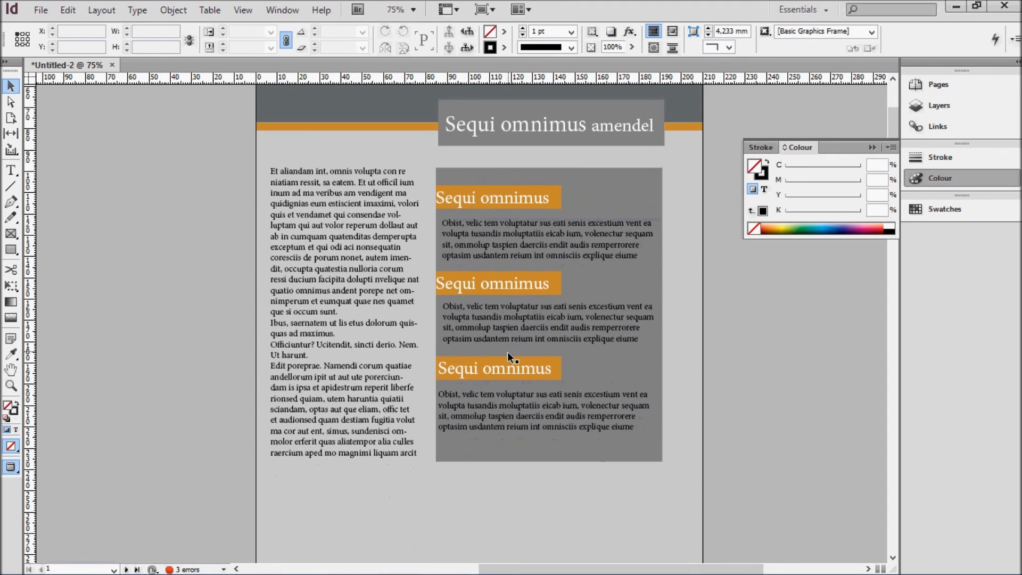
pyautogui.scroll(2, 508, 373)
pyautogui.scroll(-2, 511, 360)
# - Copy the large grey block below itself, shrink it to about 52 by 49 mm, and place a duplicate beside it
pyautogui.click(510, 408)
pyautogui.scroll(-1, 535, 381)
pyautogui.moveTo(589, 373); pyautogui.dragTo(584, 468)
pyautogui.moveTo(601, 369); pyautogui.dragTo(541, 364)
pyautogui.moveTo(614, 349); pyautogui.dragTo(621, 429)
pyautogui.moveTo(663, 394); pyautogui.dragTo(605, 395)
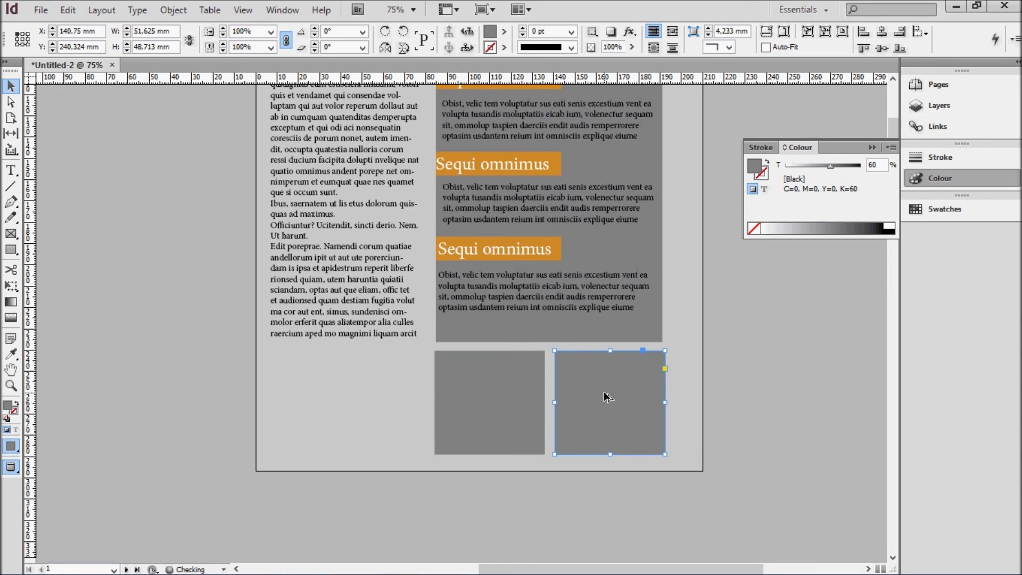
# - Nudge the second small grey box three increments left towards the first one, and deselect everything
pyautogui.click(725, 400)
pyautogui.click(648, 419)
pyautogui.press('Left')
pyautogui.press('Left')
pyautogui.press('Left')
pyautogui.click(723, 428)
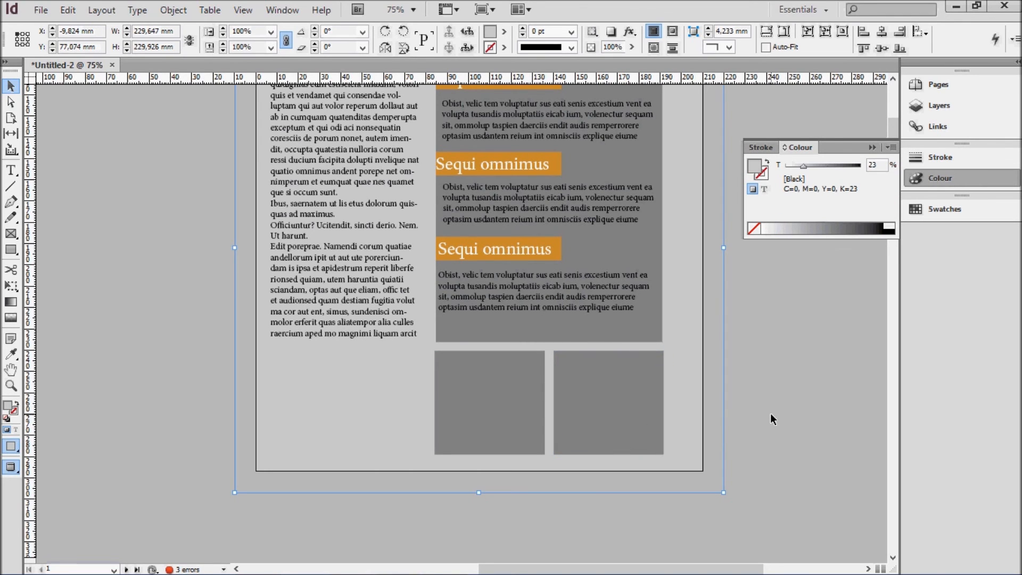
pyautogui.scroll(5, 771, 413)
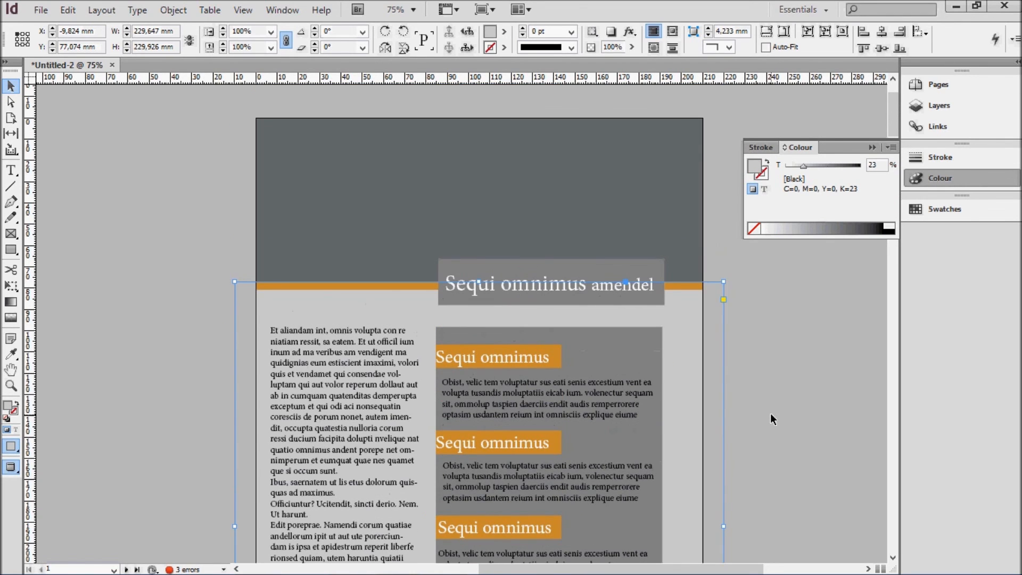
pyautogui.click(783, 412)
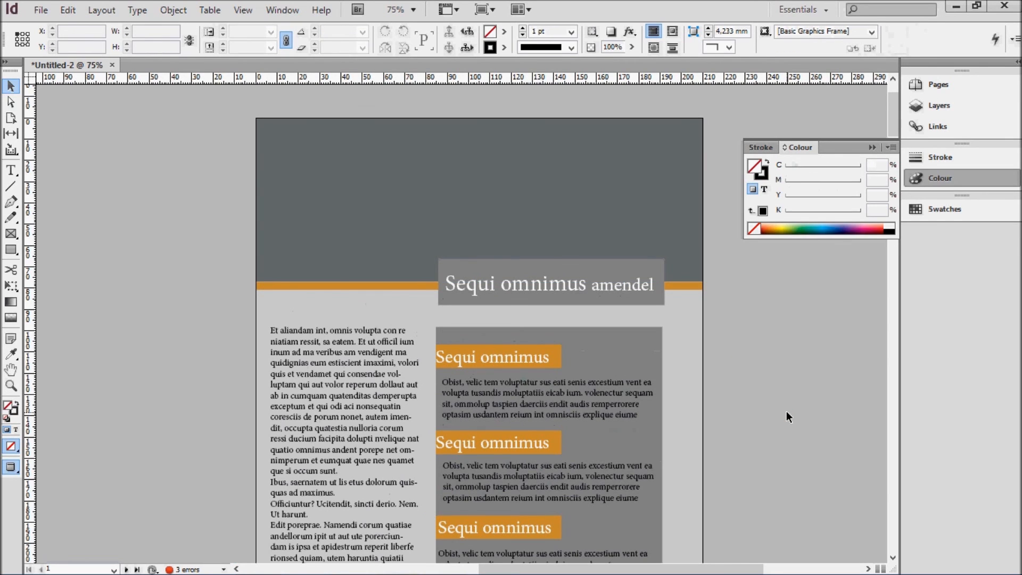
# - Leave preview mode to check the page against its margin, bleed and slug guides, and compare it with the trimmed preview
pyautogui.press('w')
pyautogui.scroll(-6, 314, 282)
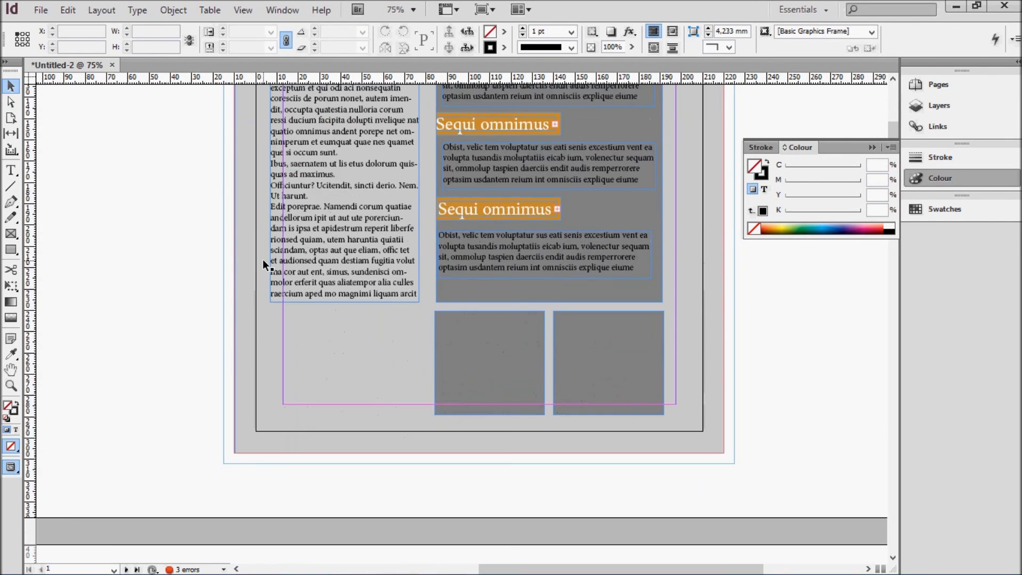
pyautogui.scroll(-3, 263, 260)
pyautogui.scroll(2, 703, 319)
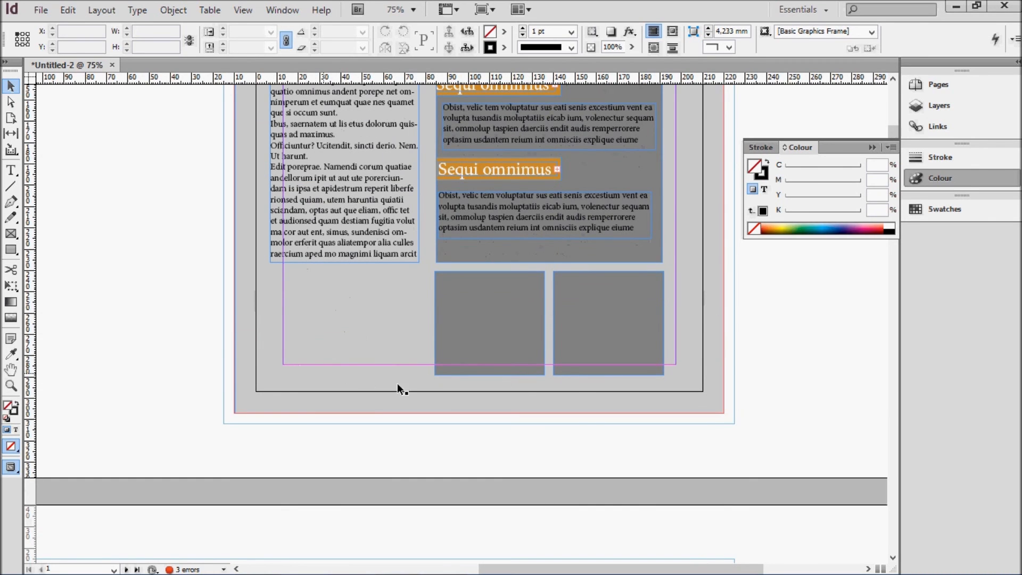
pyautogui.scroll(9, 661, 330)
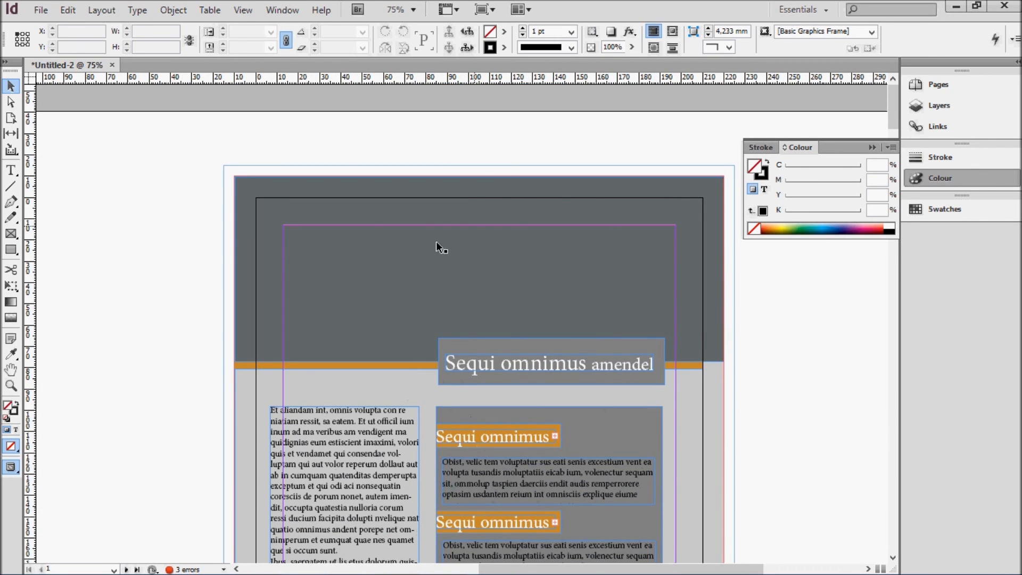
pyautogui.scroll(-6, 321, 319)
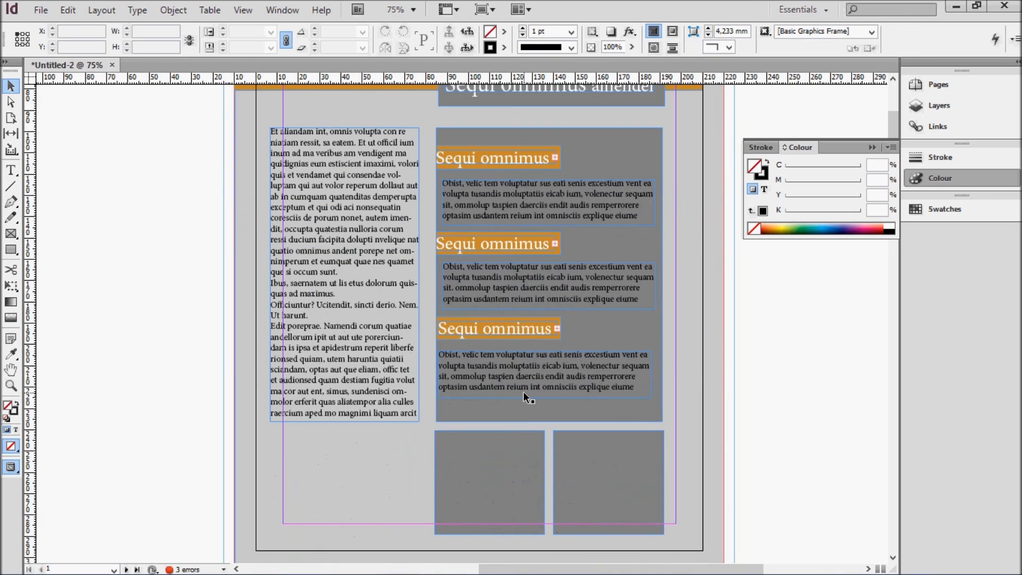
pyautogui.press('w')
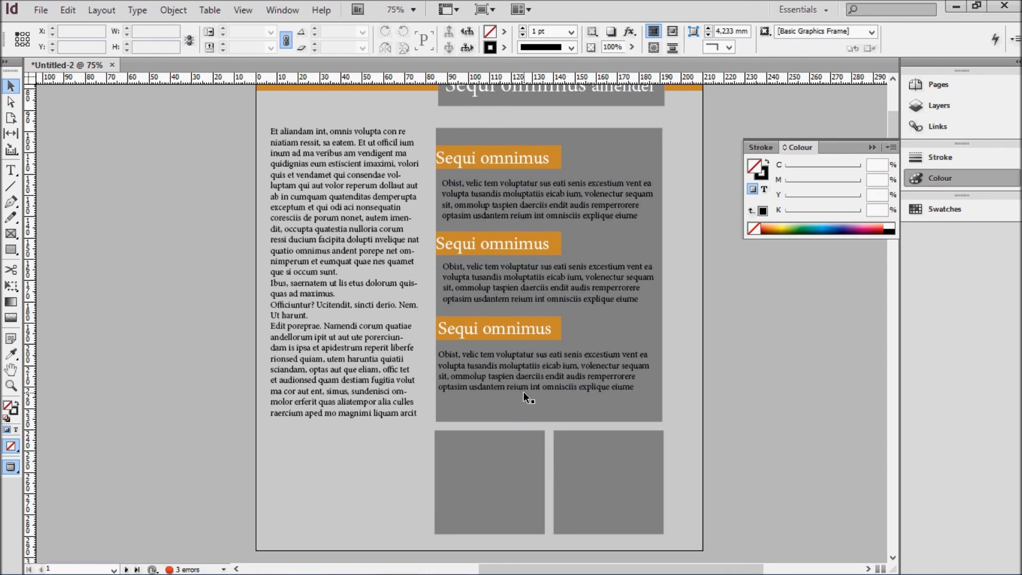
pyautogui.press('w')
# - Examine the header, text column, headings and grey boxes against the page guides over the full page height
pyautogui.scroll(6, 524, 394)
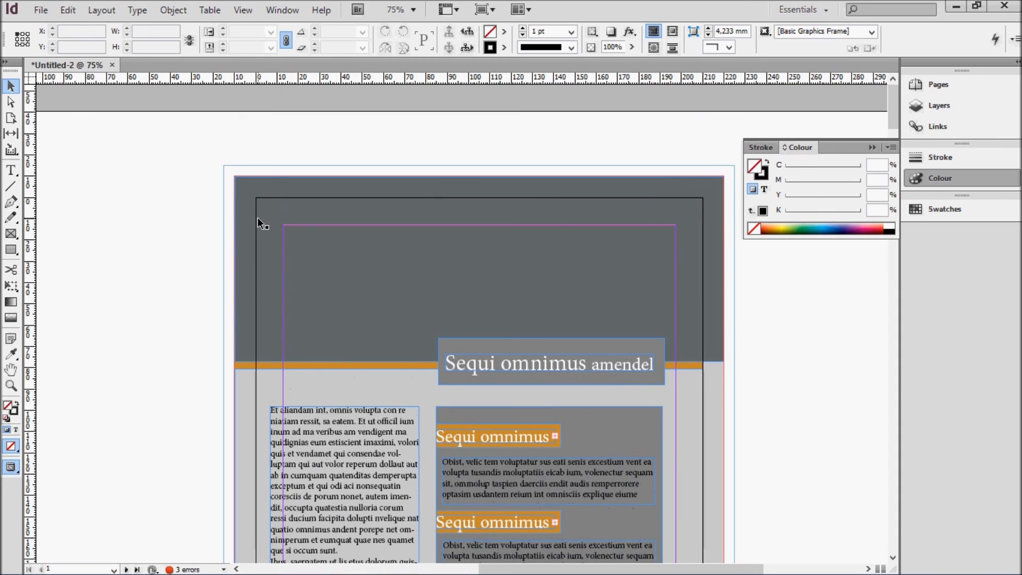
pyautogui.scroll(-3, 326, 219)
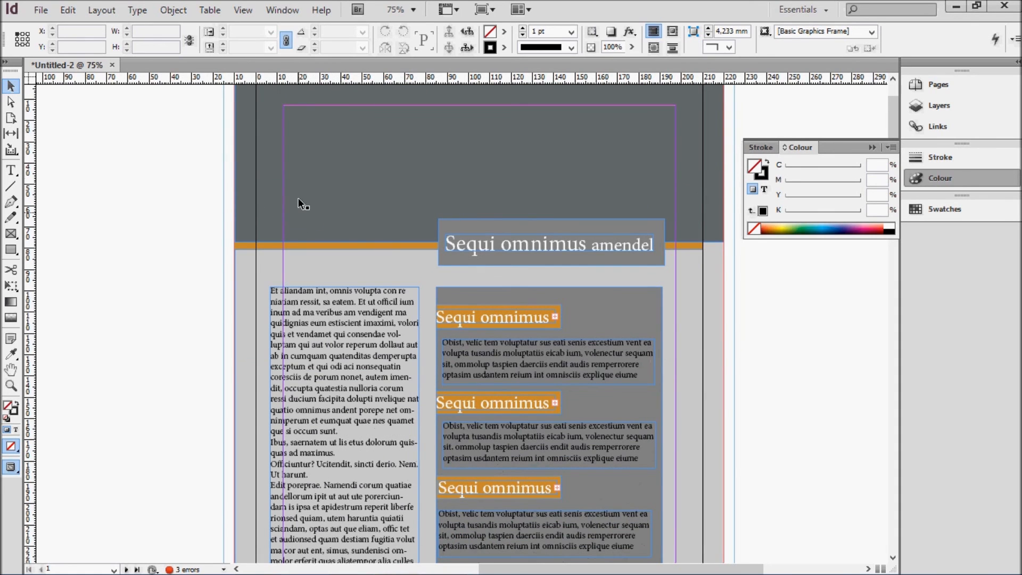
pyautogui.scroll(-9, 469, 212)
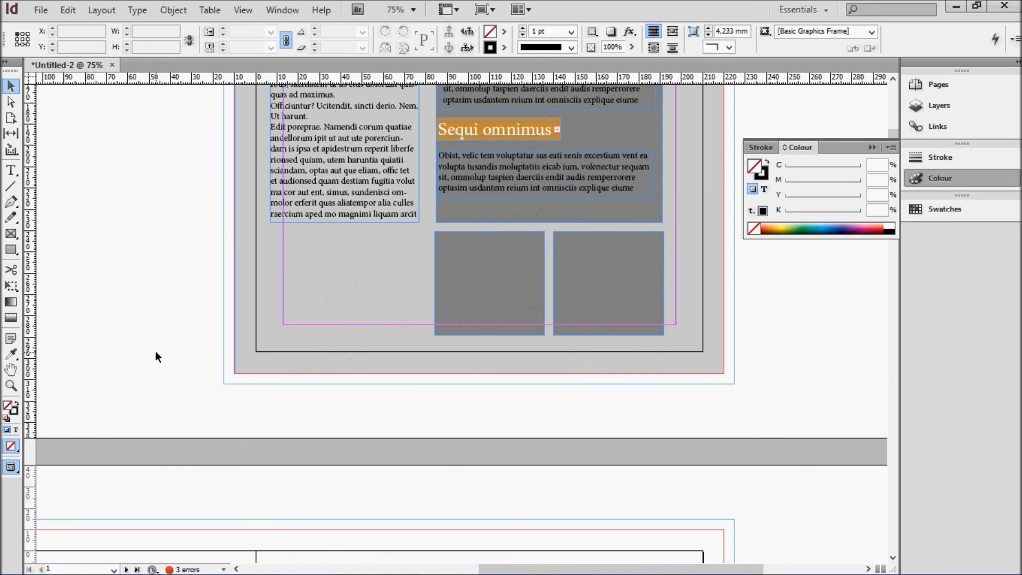
pyautogui.scroll(4, 225, 342)
pyautogui.scroll(7, 226, 343)
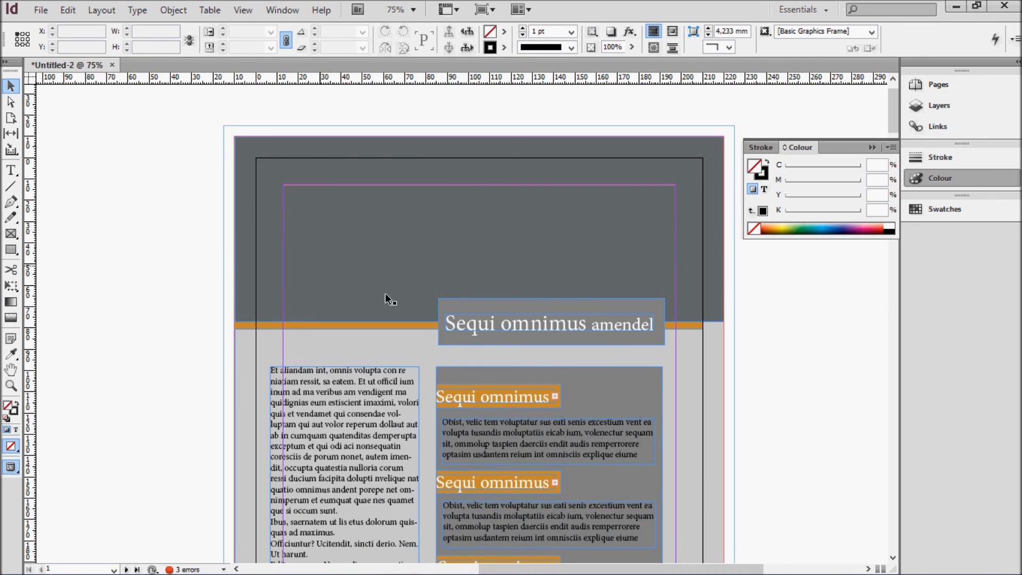
pyautogui.scroll(-10, 586, 277)
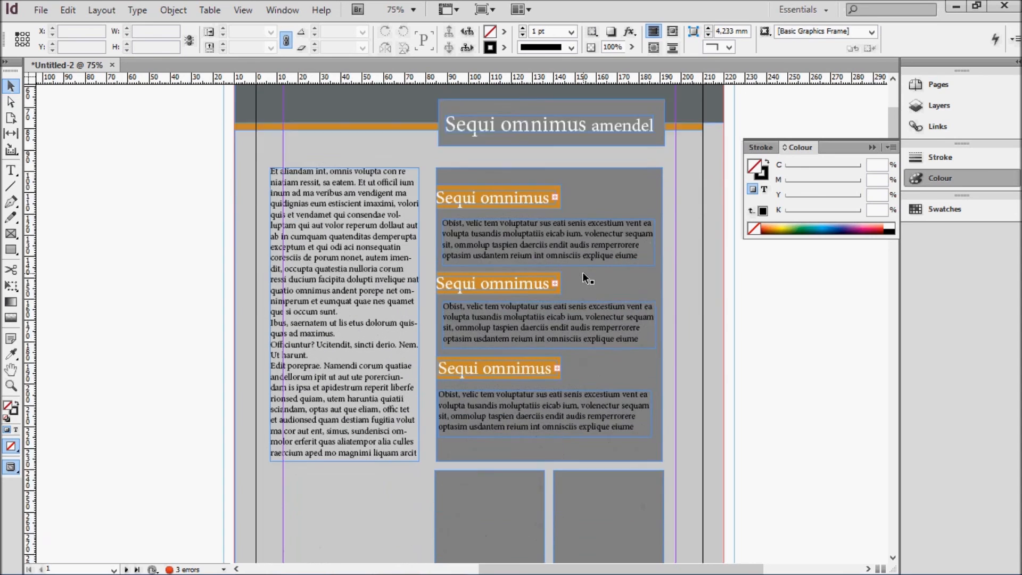
pyautogui.scroll(2, 583, 274)
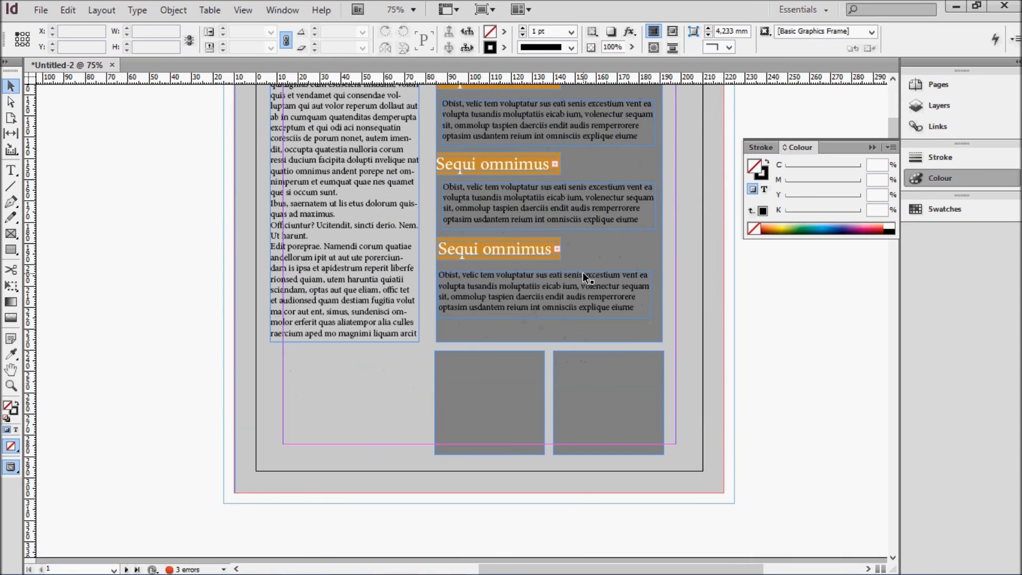
pyautogui.scroll(3, 585, 270)
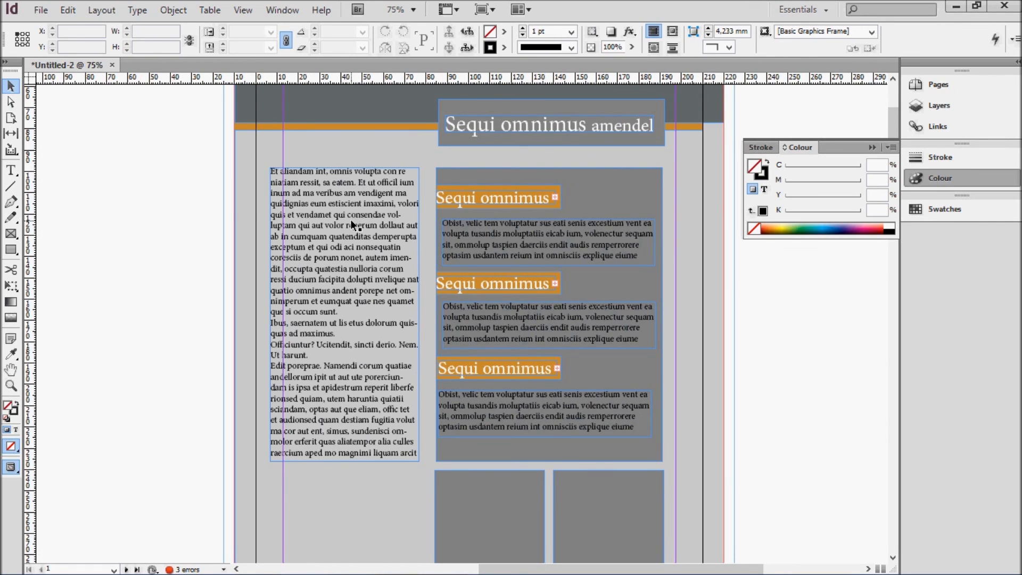
pyautogui.scroll(2, 350, 231)
pyautogui.scroll(-1, 350, 231)
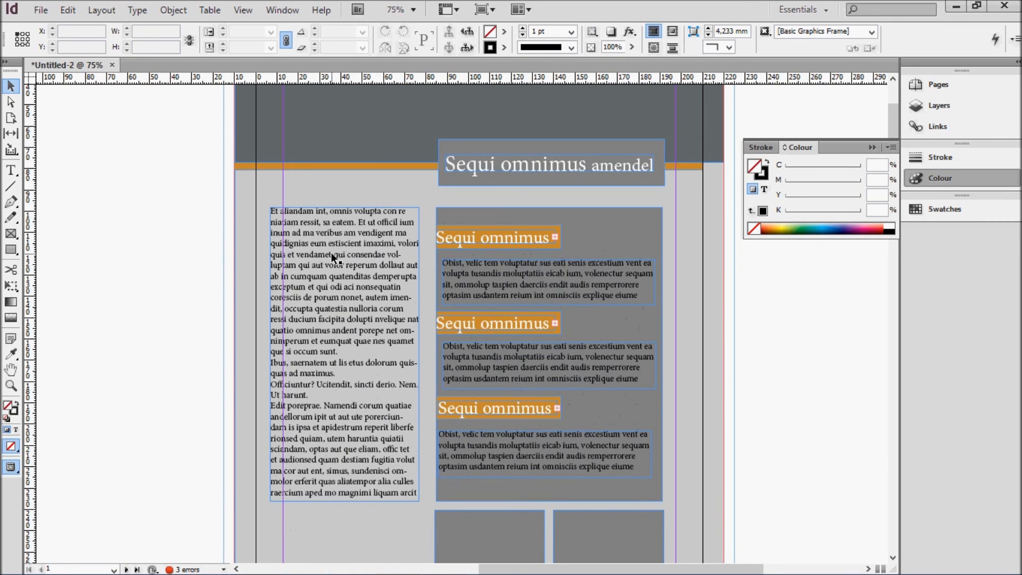
pyautogui.scroll(3, 365, 241)
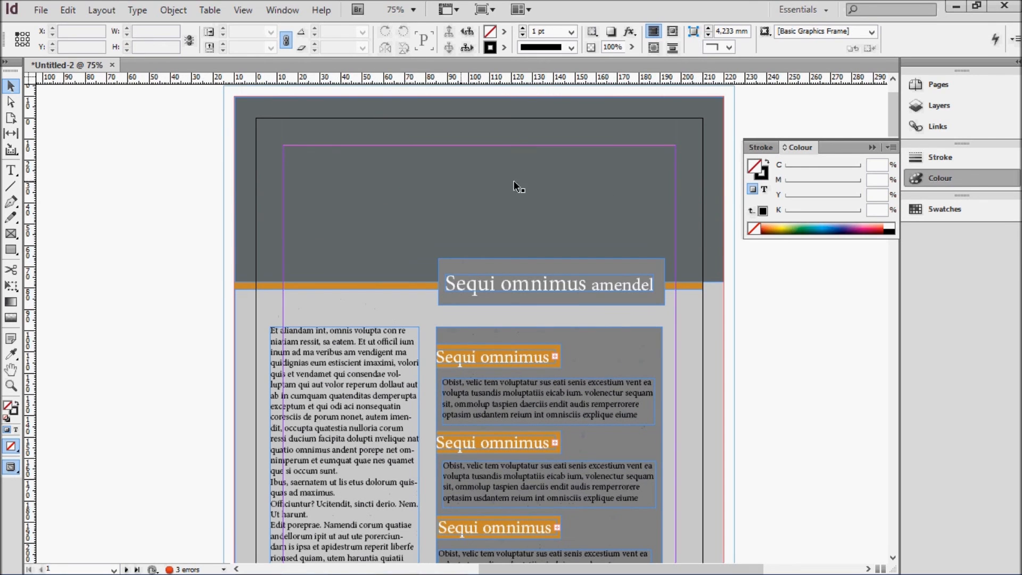
pyautogui.scroll(-6, 606, 190)
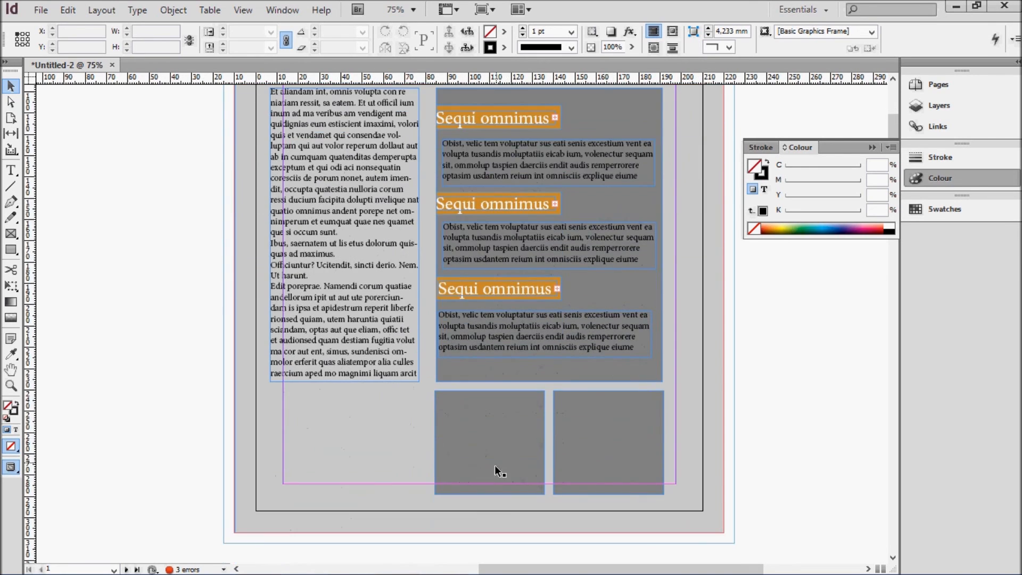
pyautogui.scroll(2, 586, 352)
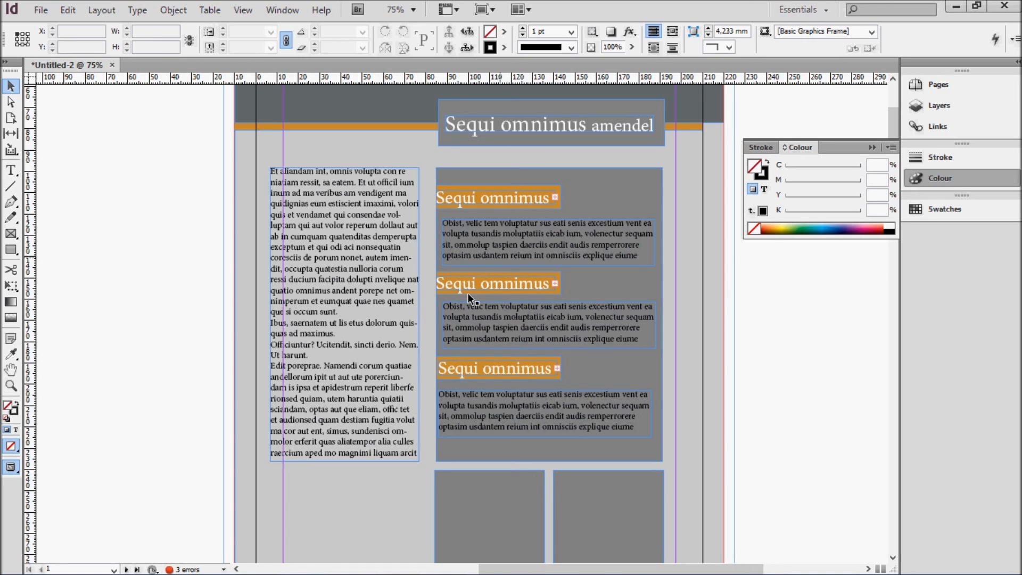
# - Return to preview mode and review the trimmed page from the header to the two small grey boxes
pyautogui.click(172, 249)
pyautogui.press('w')
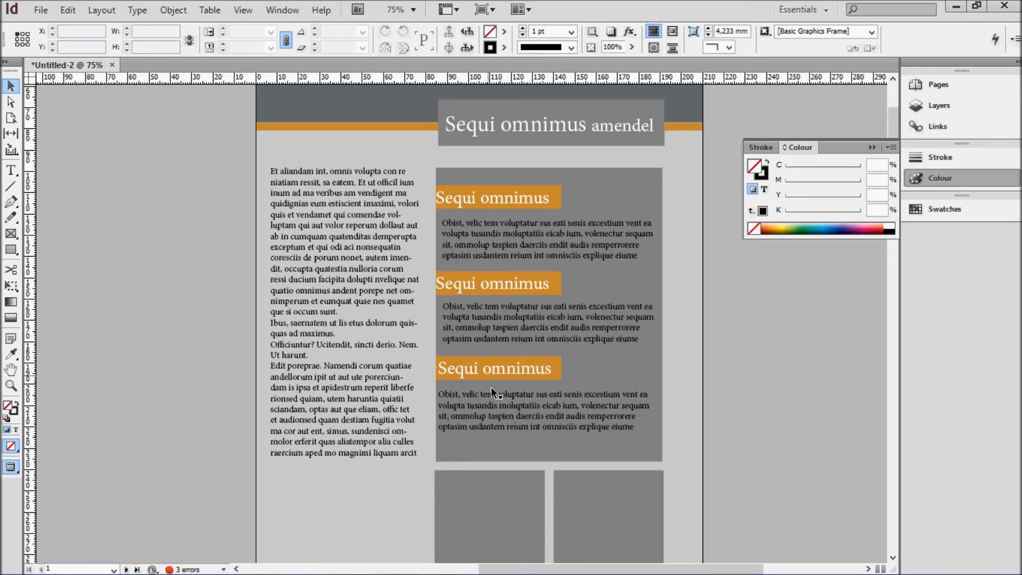
pyautogui.scroll(5, 544, 327)
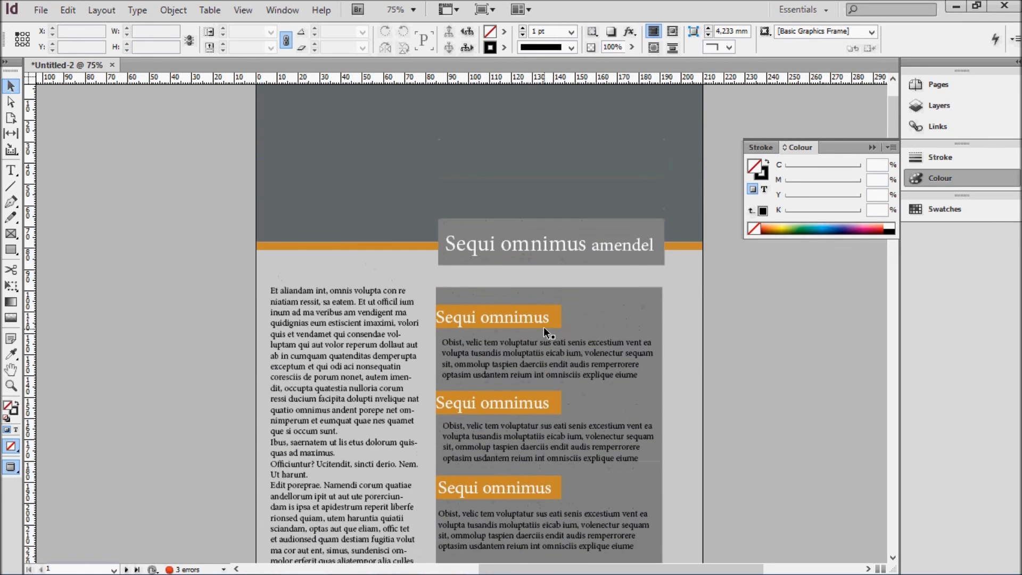
pyautogui.scroll(-11, 545, 327)
pyautogui.scroll(5, 544, 327)
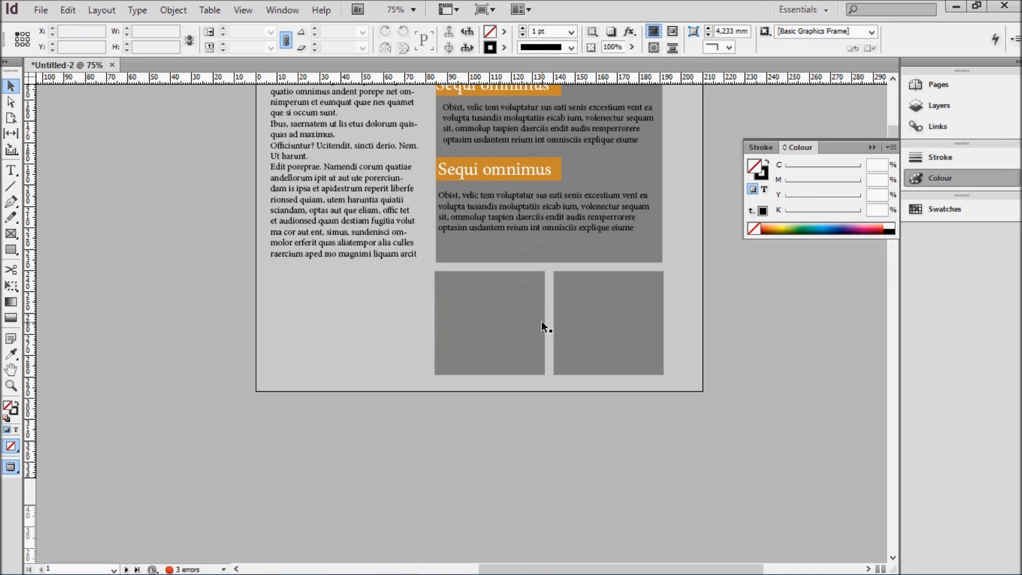
pyautogui.scroll(2, 542, 323)
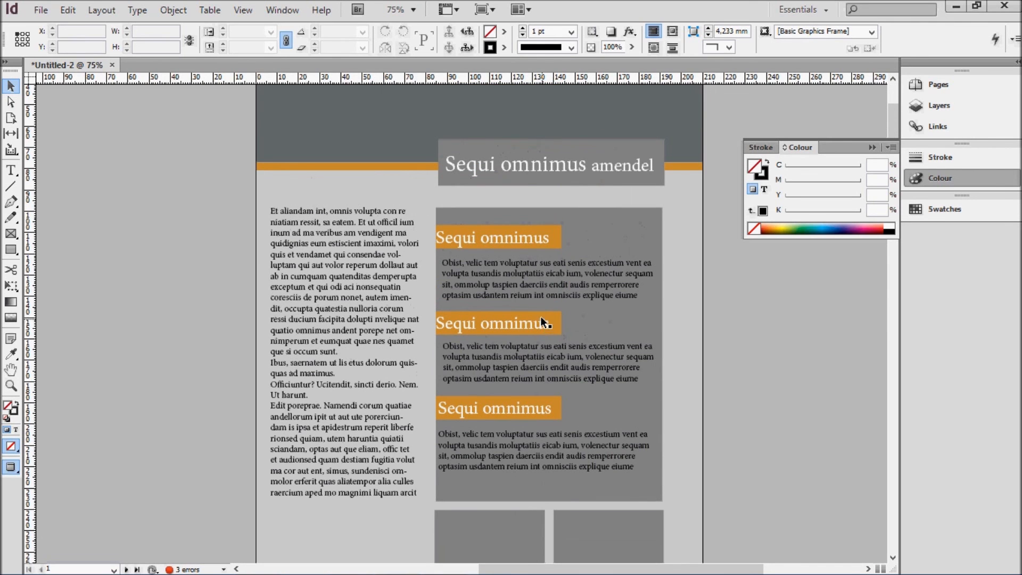